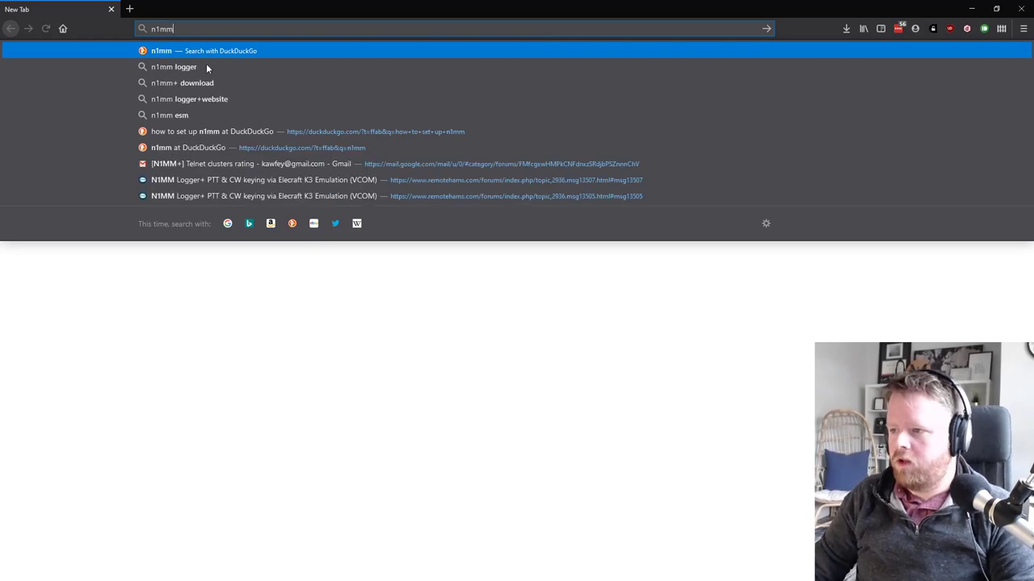
Step: Search for 'n1mm logger' and go to the official site's Full Install download page
left_click(204, 67)
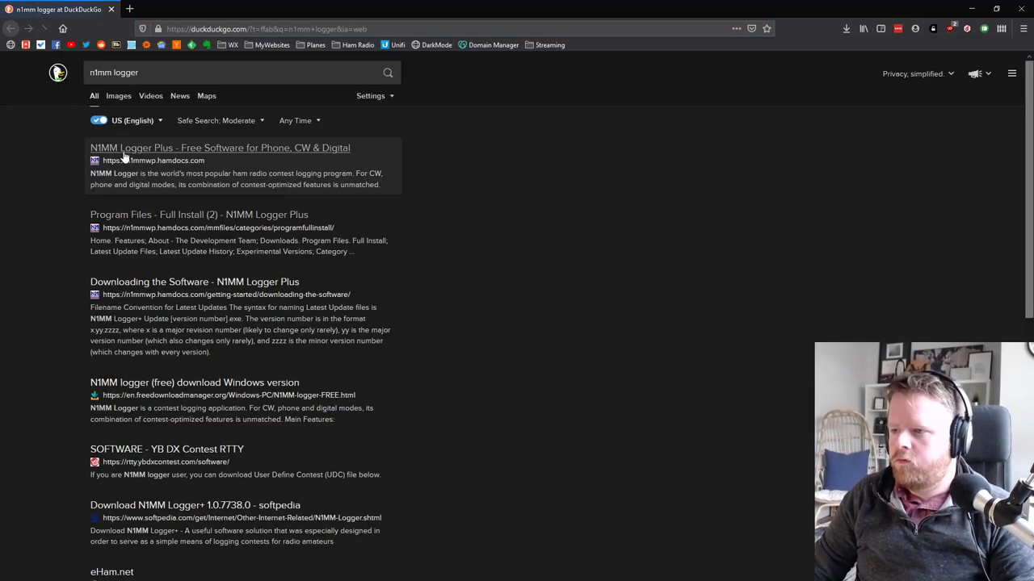
left_click(124, 156)
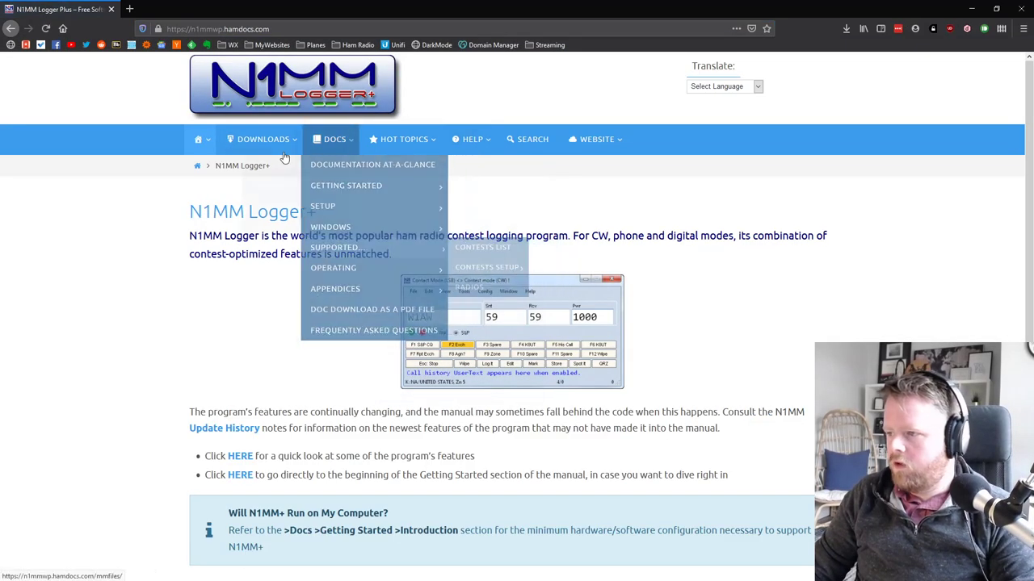
mouse_move(268, 148)
mouse_move(261, 166)
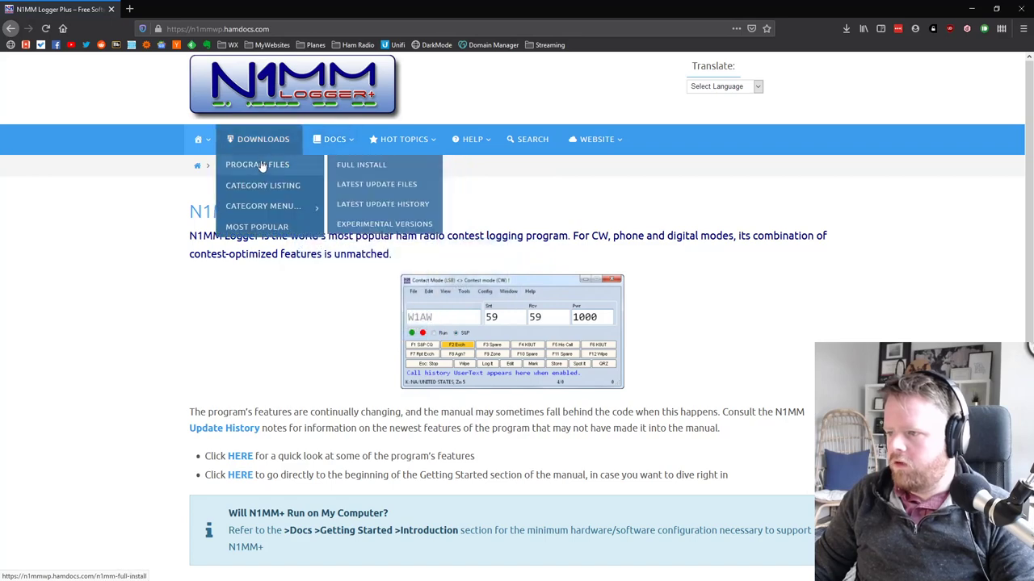
left_click(360, 166)
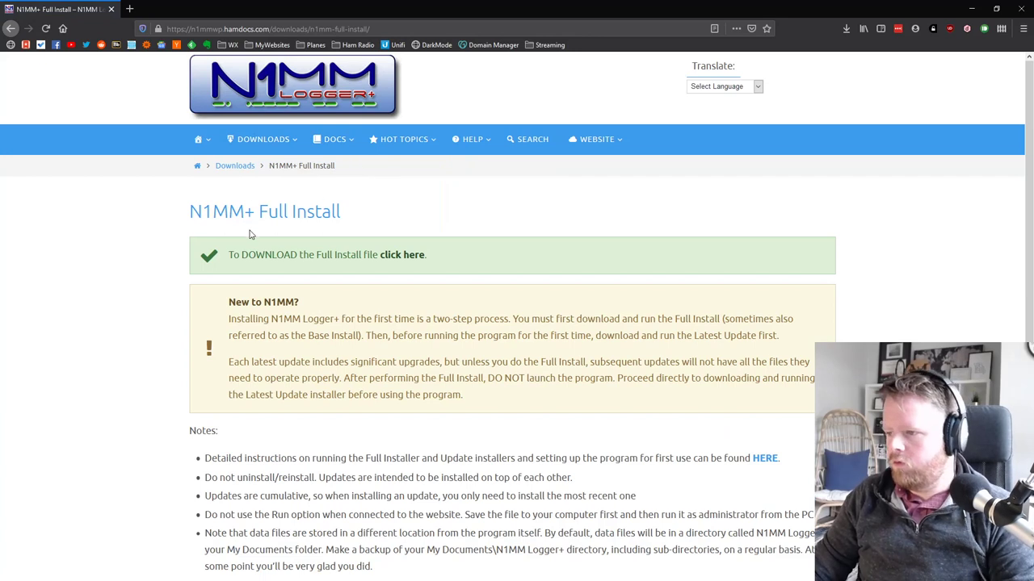
Step: Download and save N1MM Logger+ FullInstaller 1.0.7711.exe, then show the recent downloads list
left_click(393, 257)
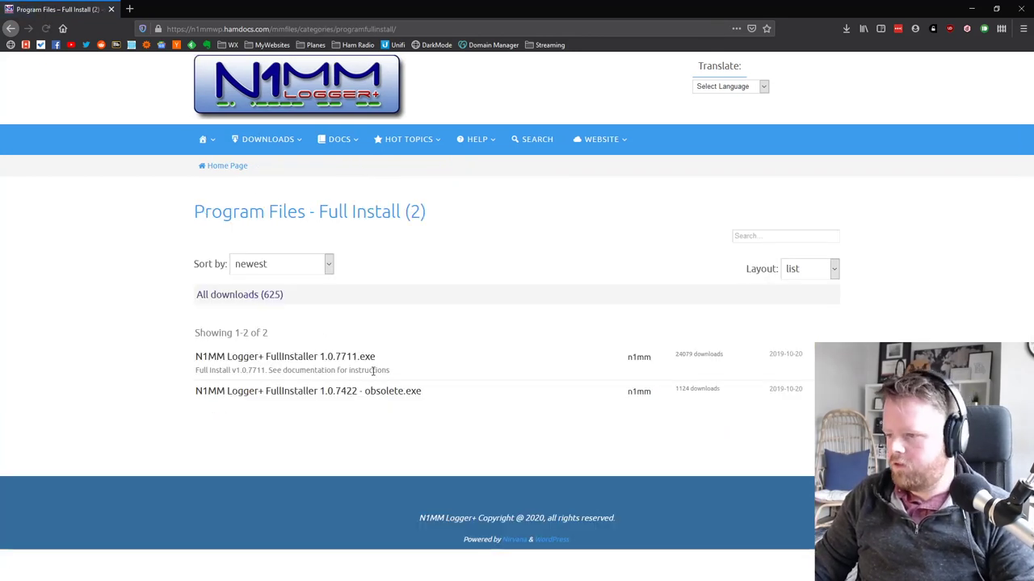
left_click(292, 359)
left_click(243, 373)
left_click(556, 288)
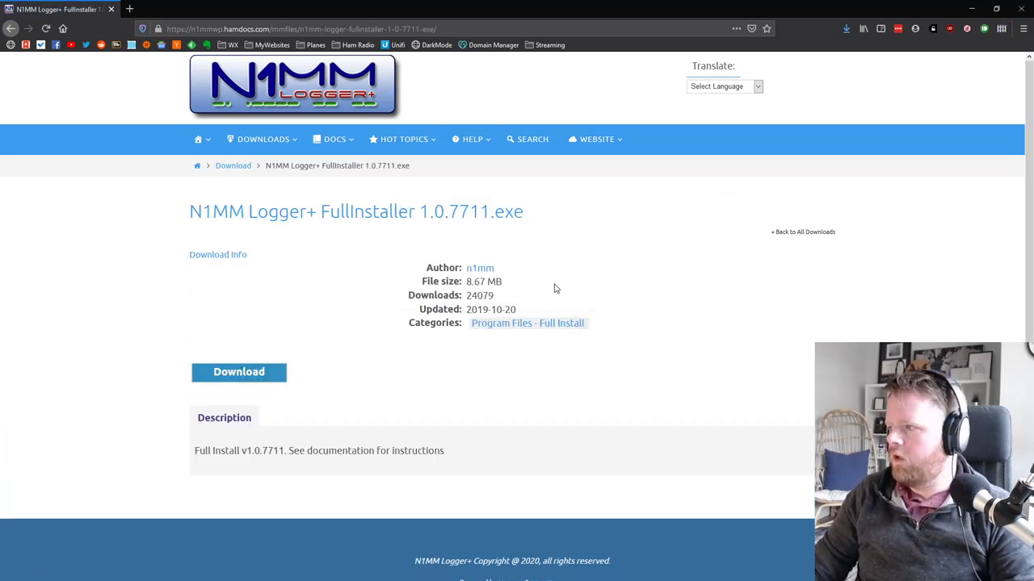
left_click(844, 29)
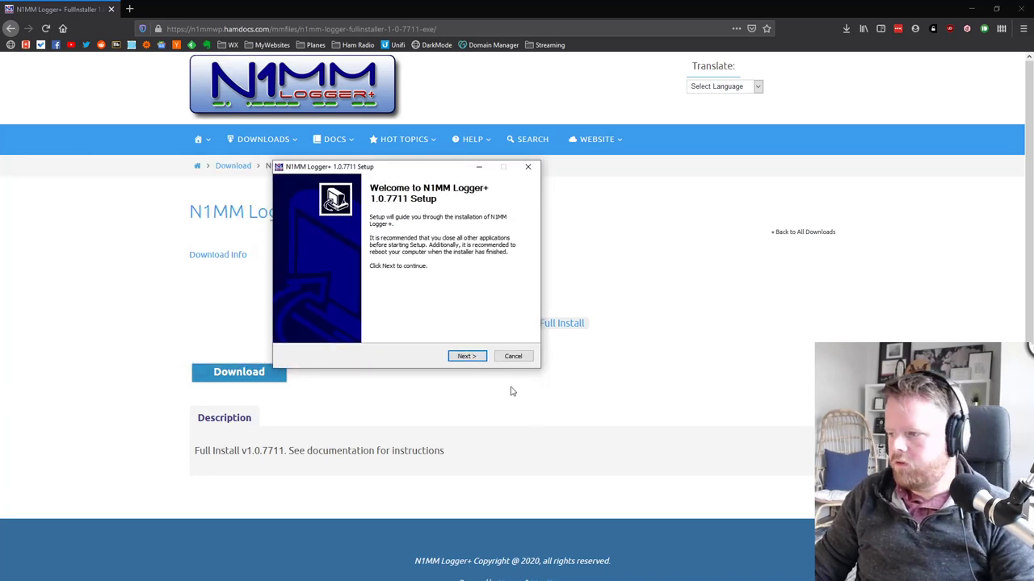
Step: Install N1MM Logger+ 1.0.7711 with default components and folders, finishing without rebooting
left_click(472, 360)
left_click(472, 360)
left_click(471, 360)
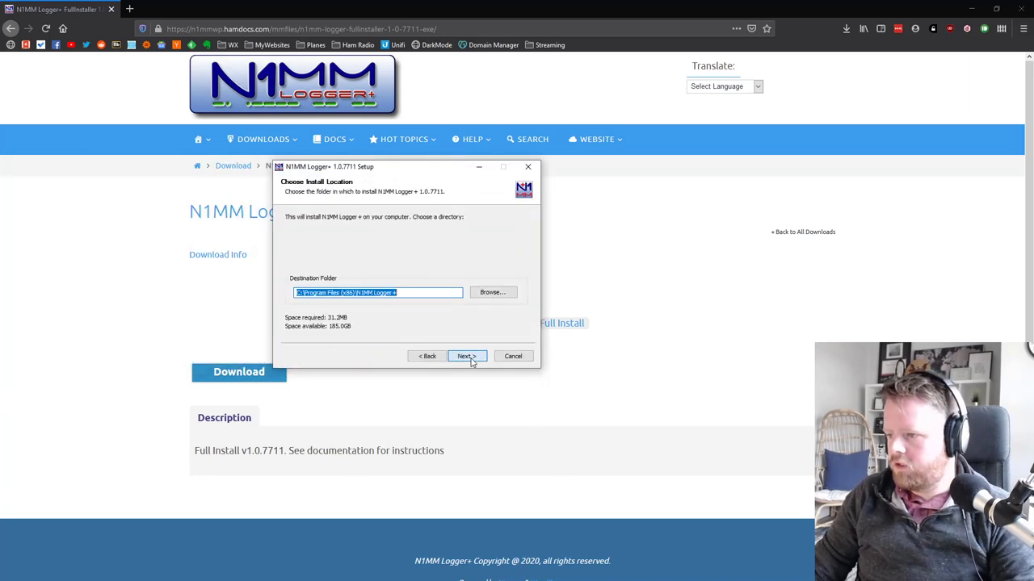
left_click(471, 360)
left_click(467, 356)
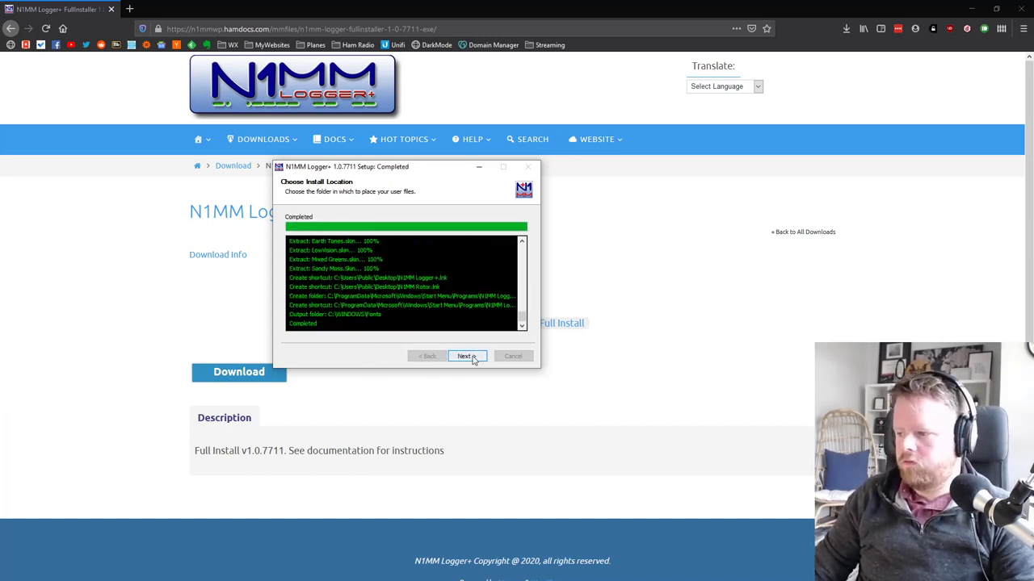
left_click(473, 359)
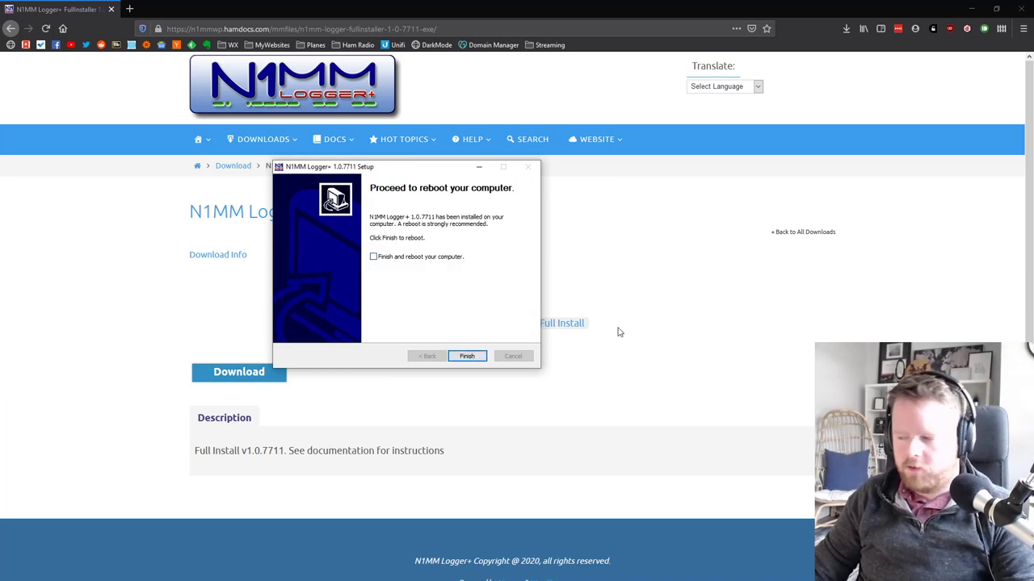
left_click(468, 356)
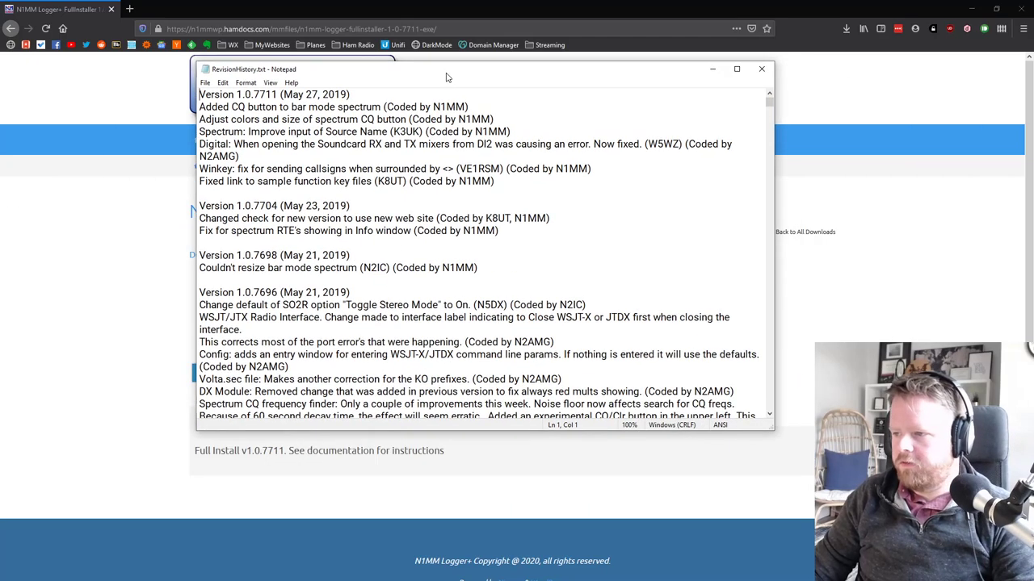
Step: Close the revision history notes and move the N1MM entry window left
left_click(761, 69)
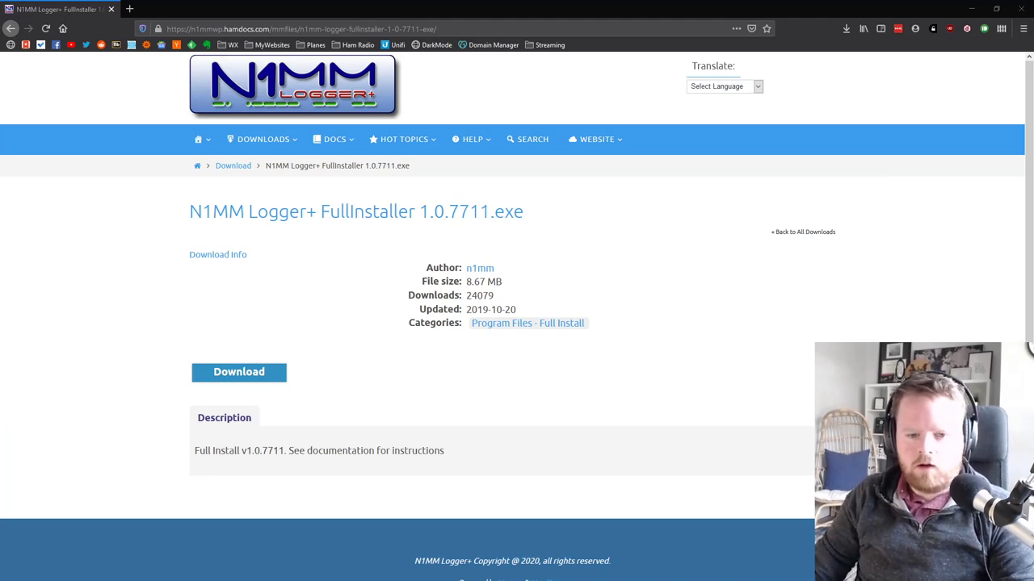
left_click_drag(166, 140, 290, 139)
mouse_move(473, 134)
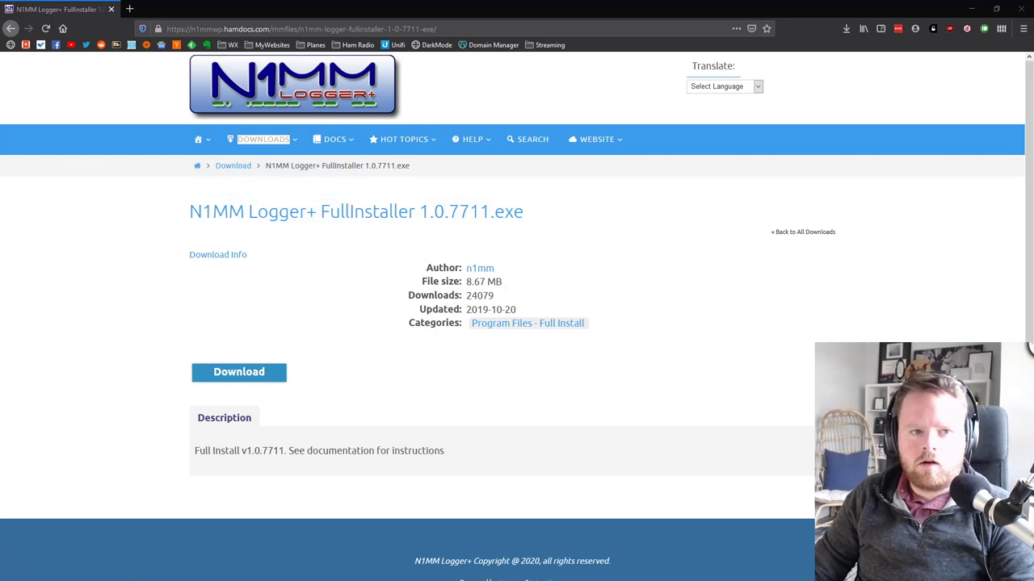
left_click_drag(260, 72, 224, 74)
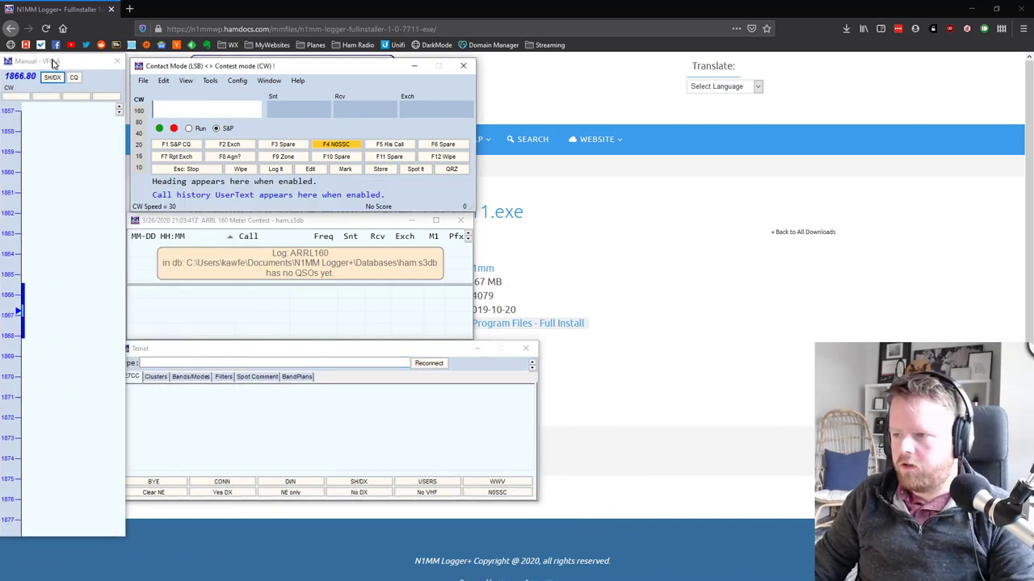
Step: Close the empty Log, Telnet and Bandmap windows and center the entry window
left_click(460, 219)
left_click(526, 348)
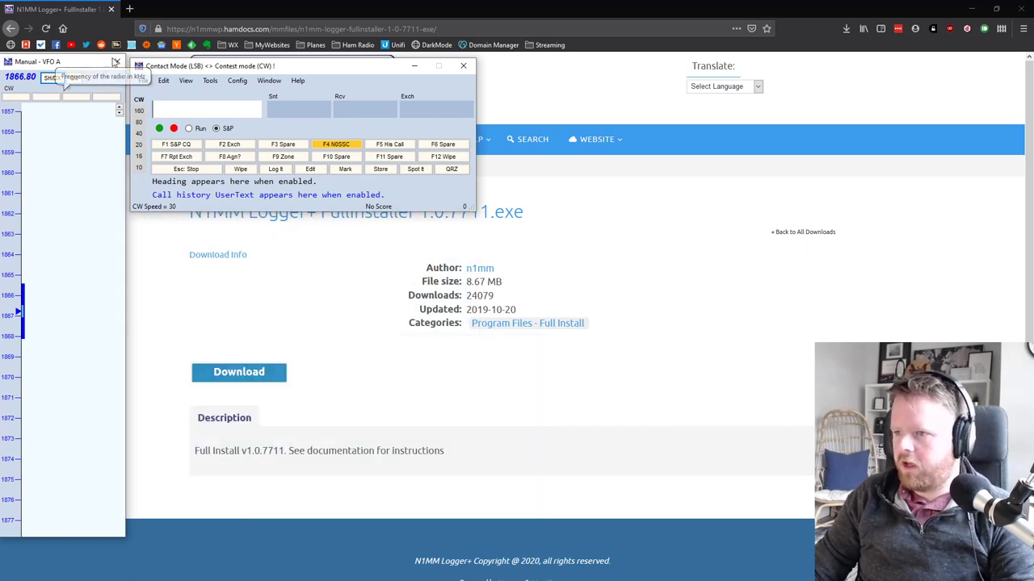
left_click(117, 61)
left_click_drag(192, 72, 257, 165)
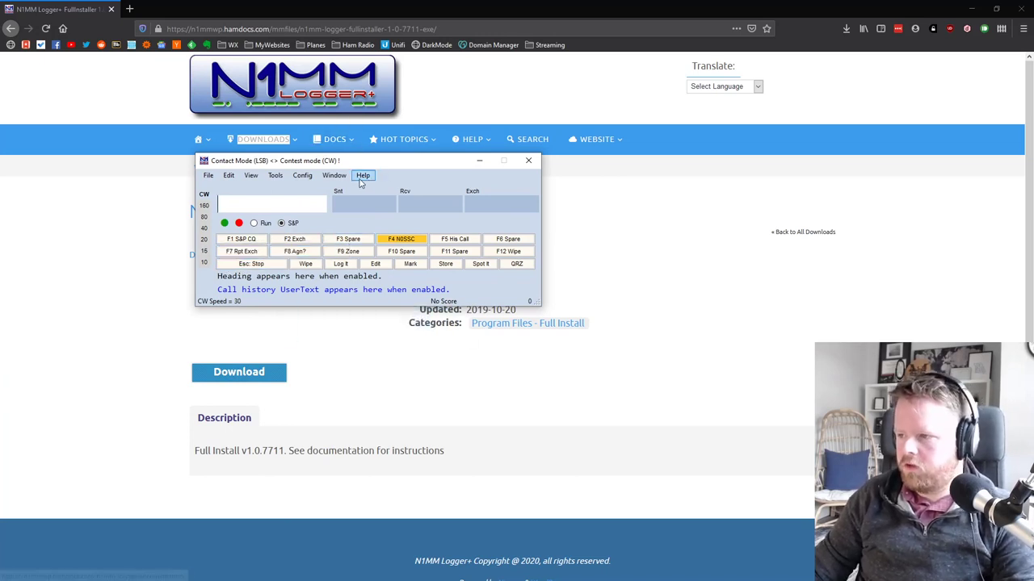
Step: Check Help for the latest update, accept version 1.0.8269, and close the failed page tab
left_click(362, 175)
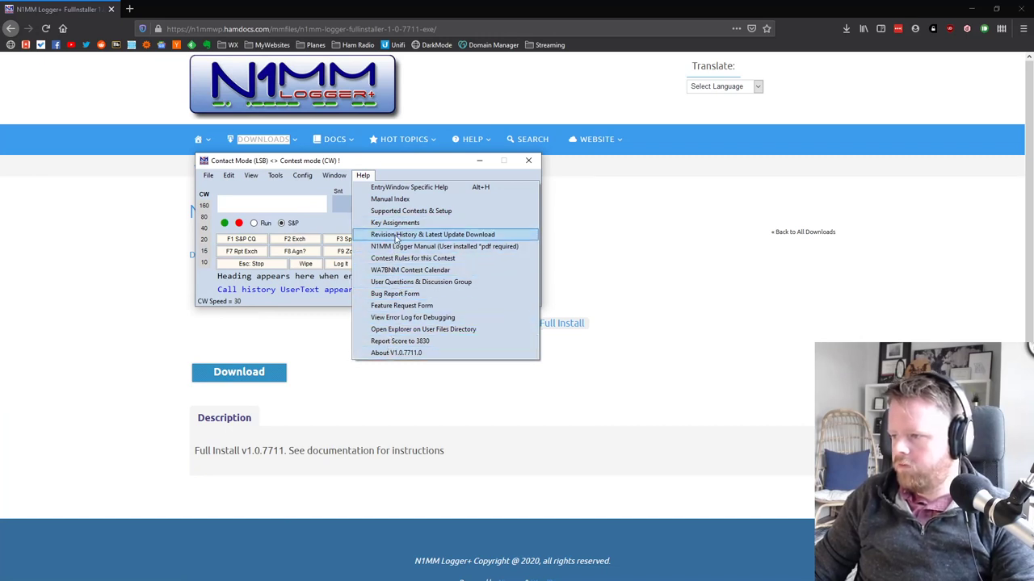
left_click(437, 235)
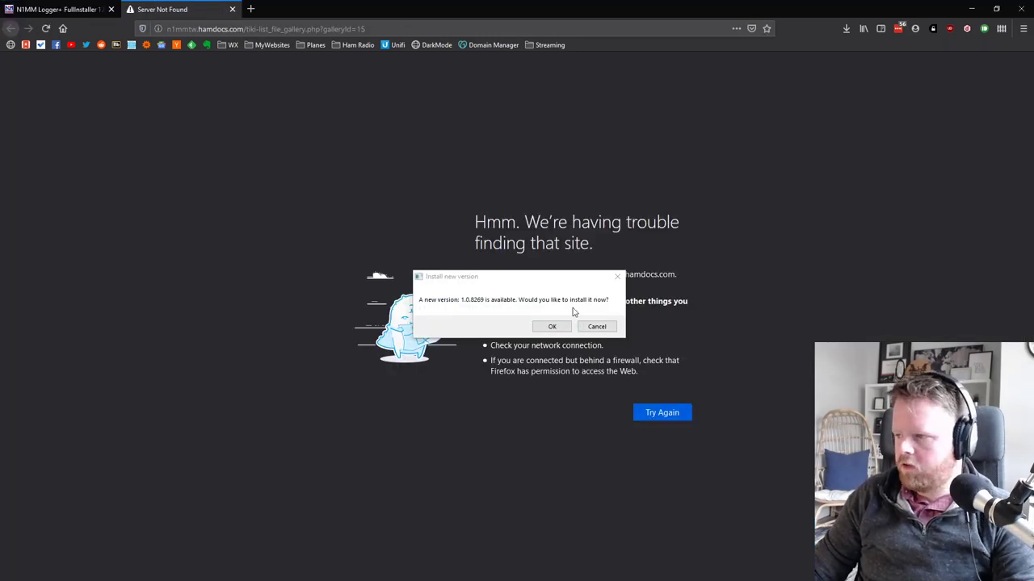
left_click(553, 326)
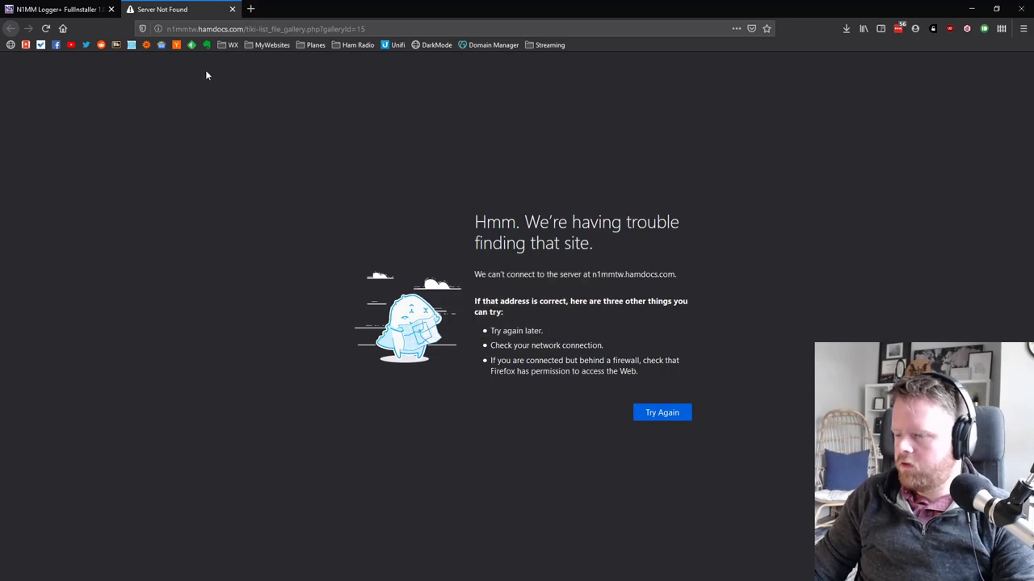
key("ctrl+w")
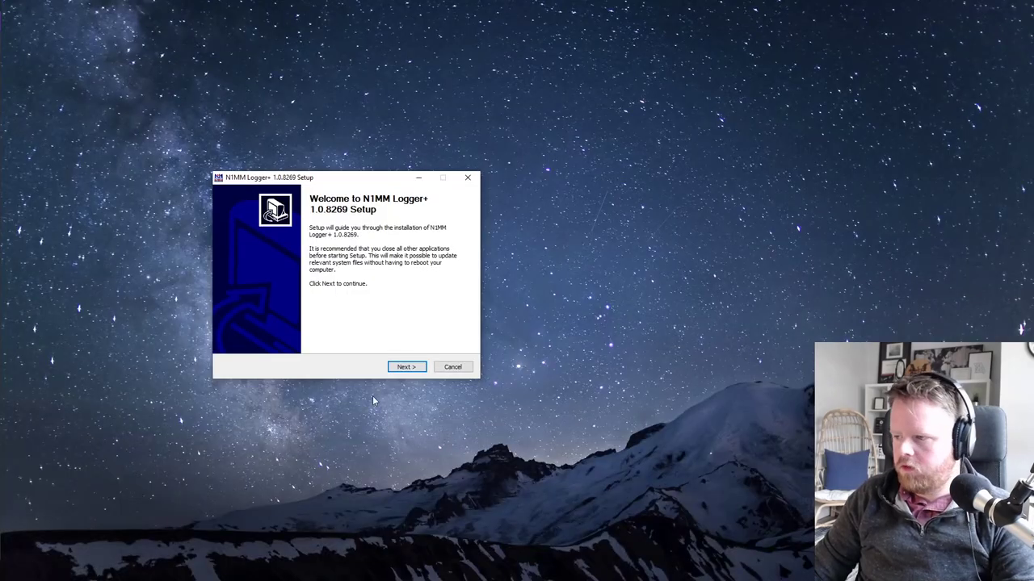
Step: Install the 1.0.8269 update with default components and close the revision history notes
left_click(405, 367)
left_click(407, 367)
left_click(406, 367)
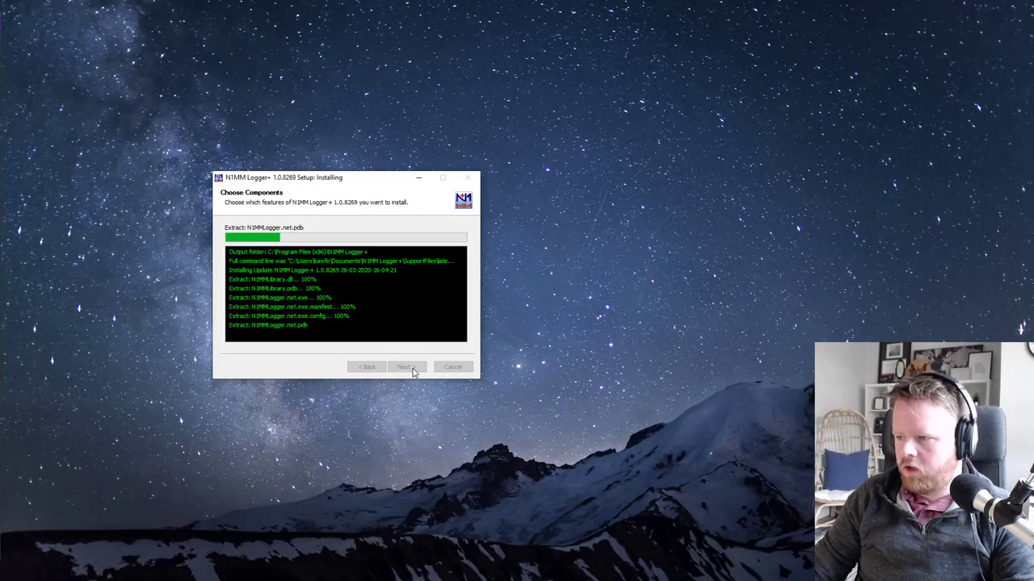
left_click(410, 369)
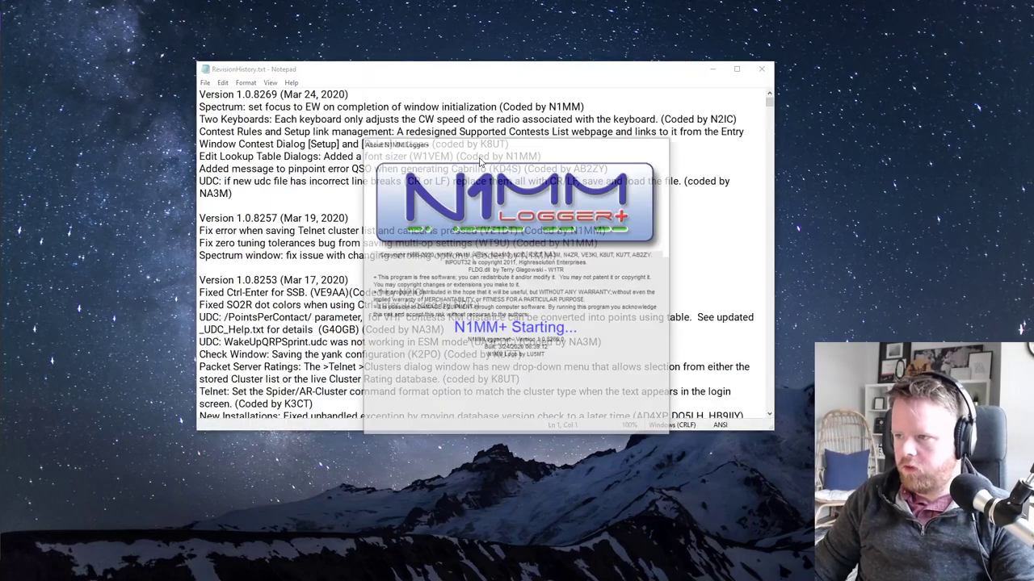
left_click(763, 69)
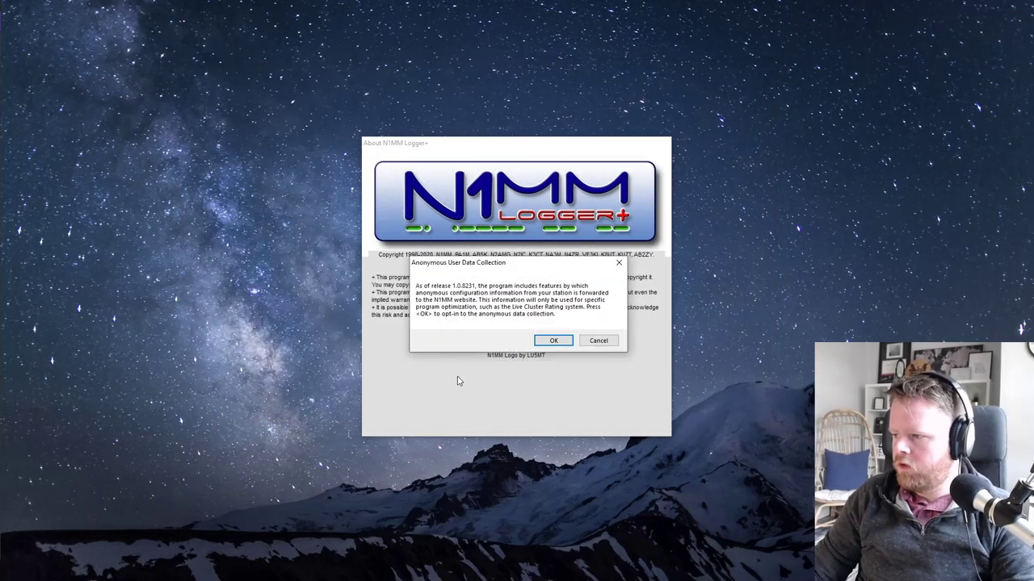
Step: Opt in to anonymous user data collection and close the empty log window
left_click(554, 341)
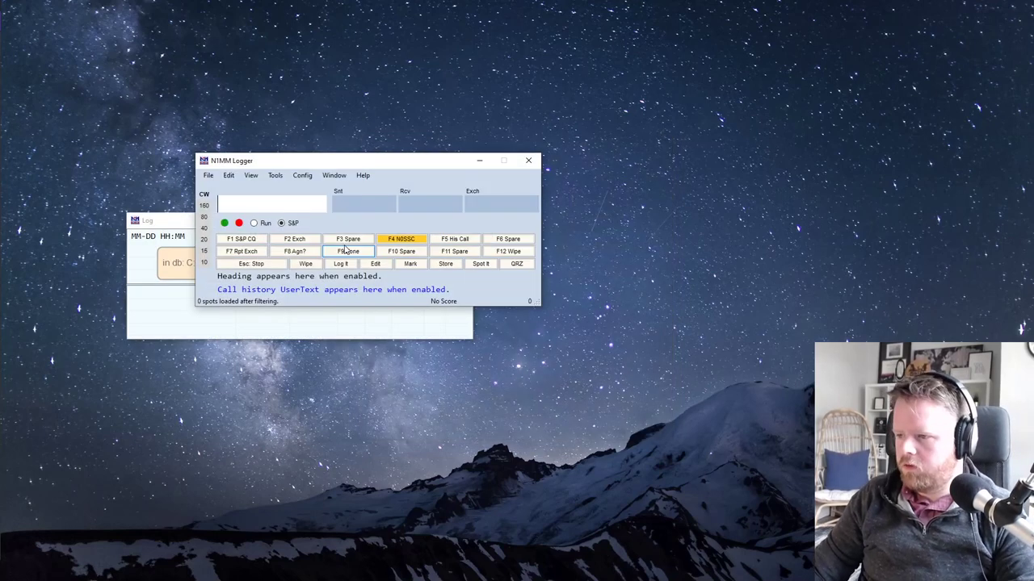
left_click_drag(162, 216, 280, 414)
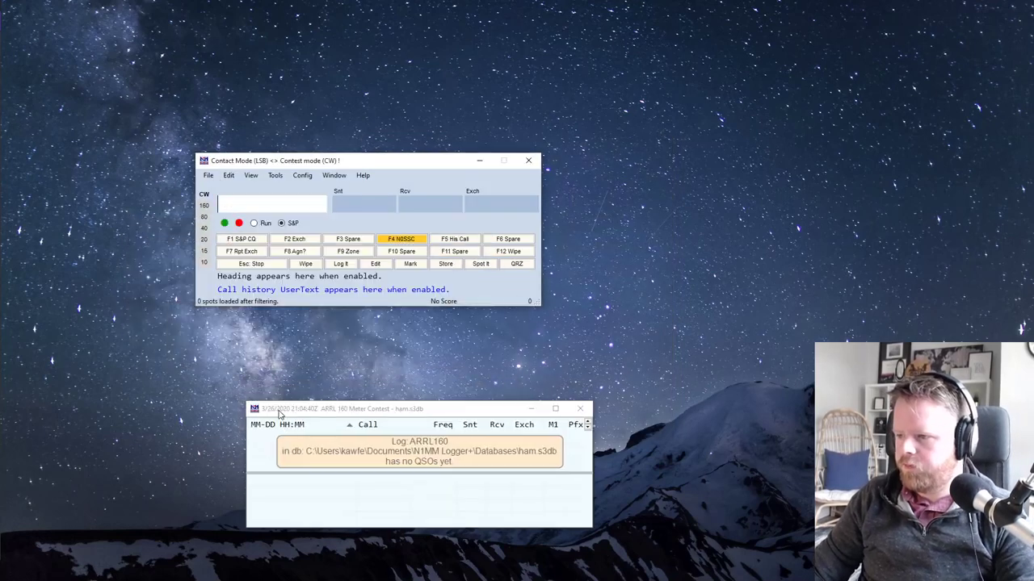
left_click(580, 409)
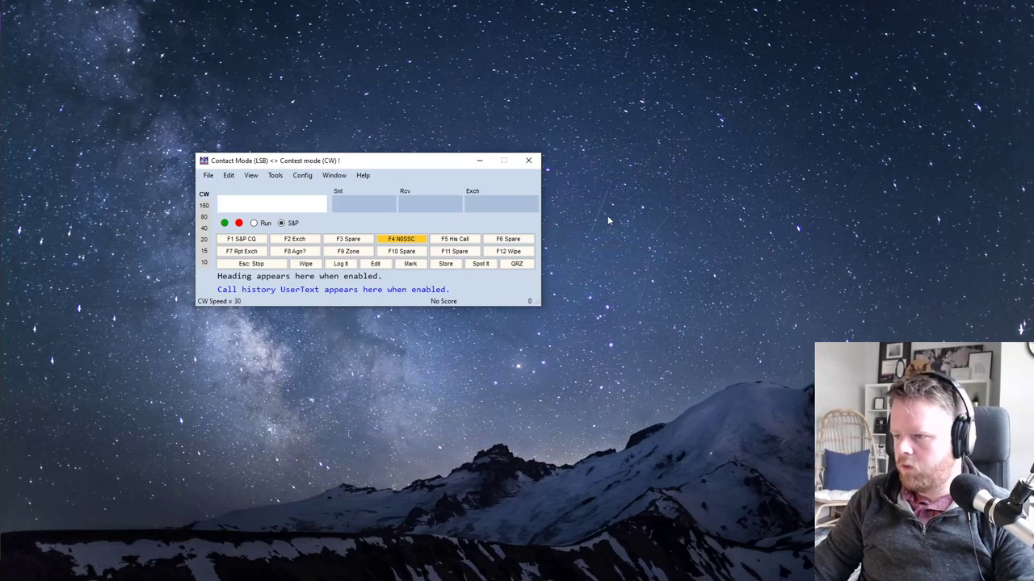
Step: Open the Edit Station Information dialog from the Config menu
left_click(299, 176)
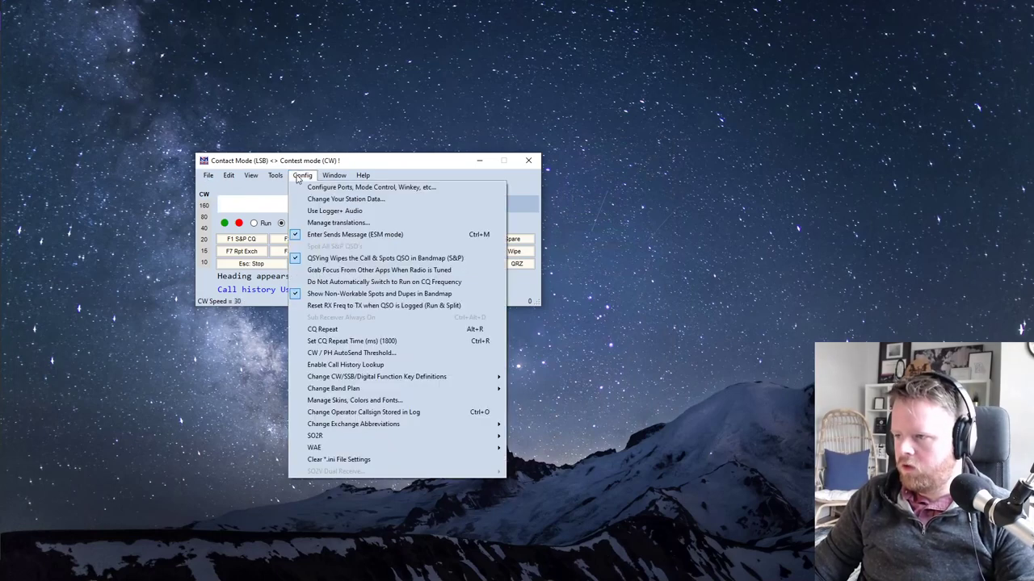
left_click(299, 176)
left_click(300, 177)
left_click(316, 201)
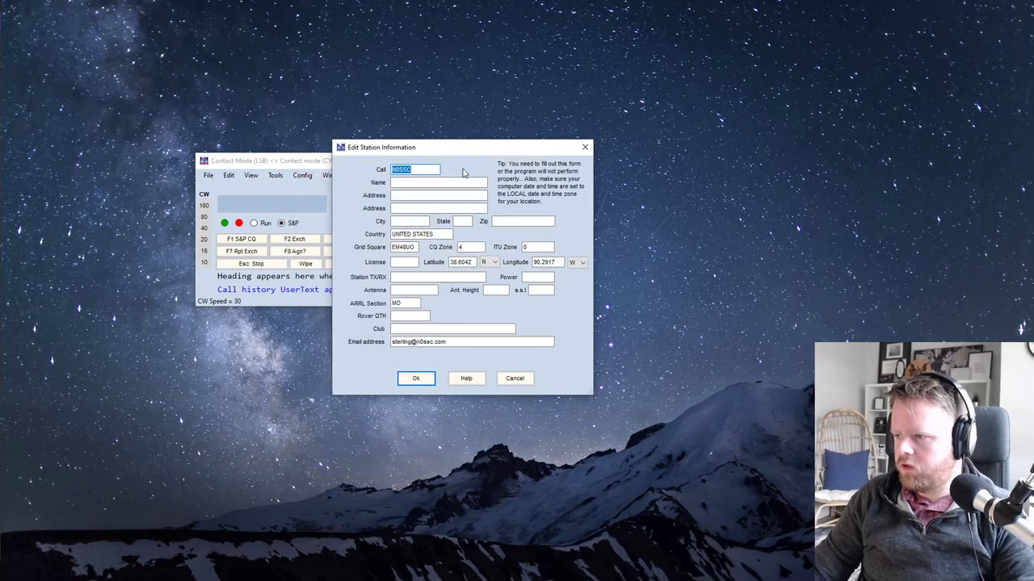
Step: Go through the call sign, address, grid square, zone and country fields of the station information
left_click(417, 171)
double_click(418, 170)
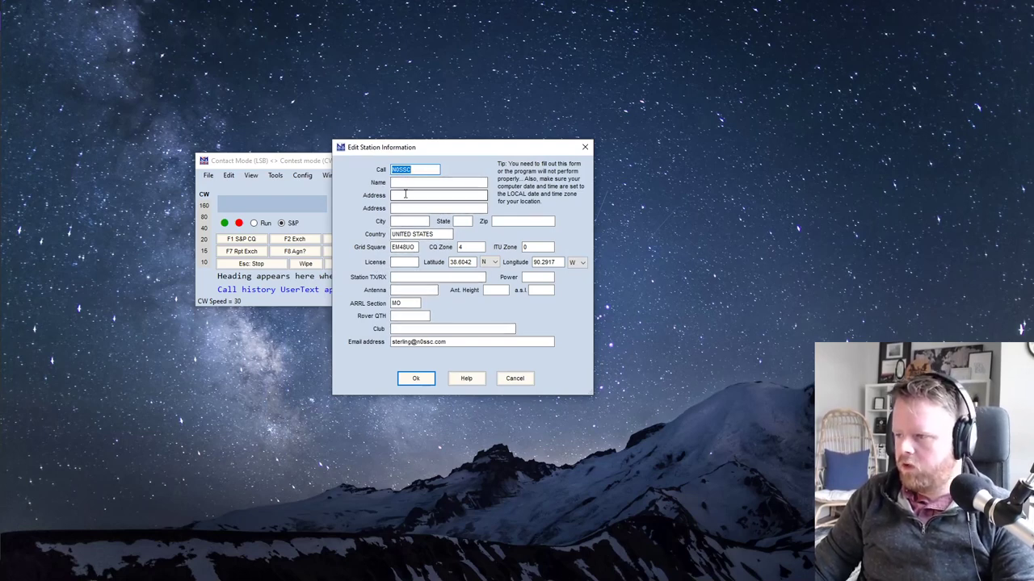
left_click(408, 203)
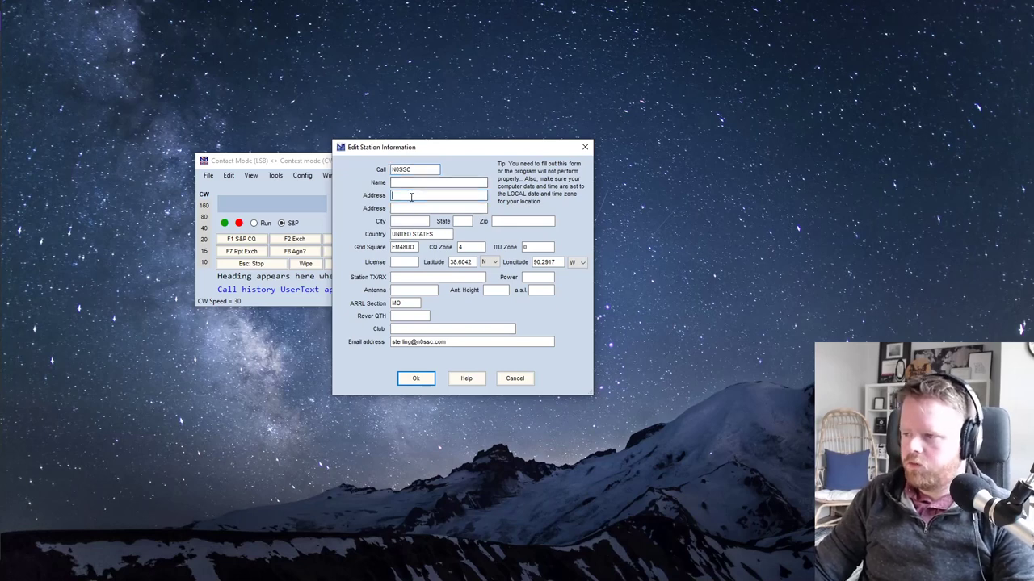
left_click(412, 248)
key("Tab")
key("Tab")
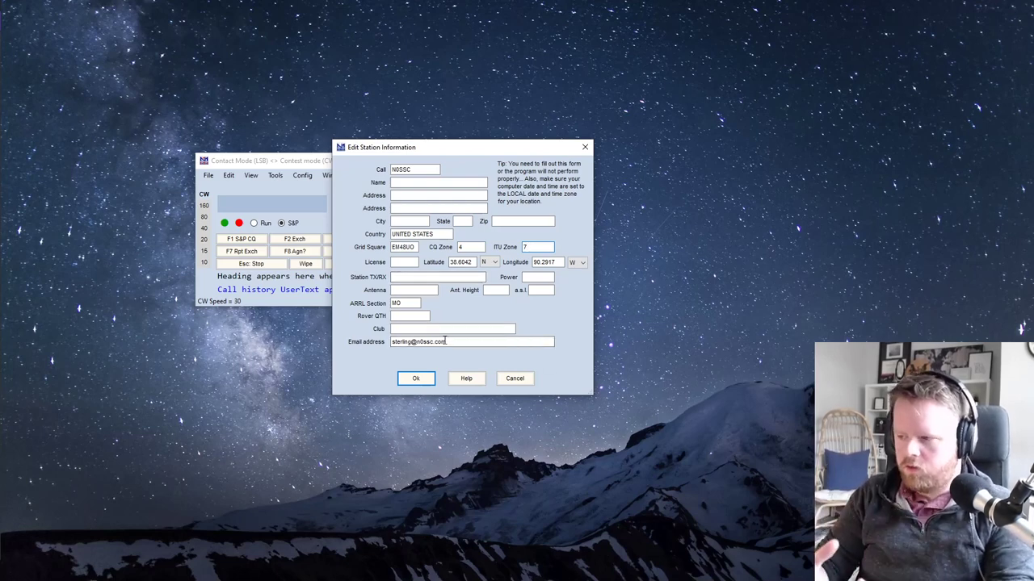
left_click(412, 233)
double_click(412, 234)
Step: Save the station information and start a new log in the database
left_click(416, 378)
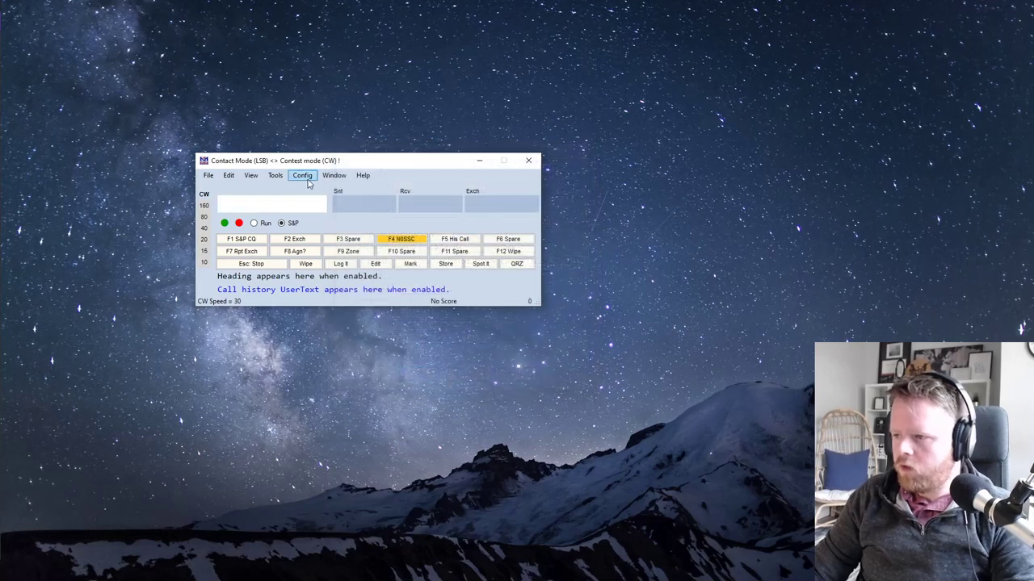
left_click(306, 184)
mouse_move(200, 179)
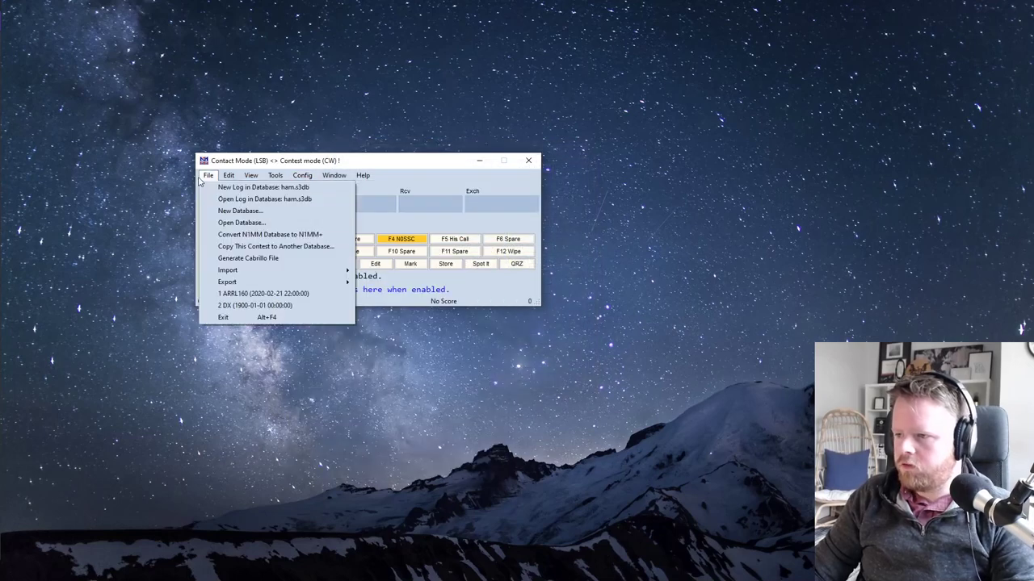
left_click(258, 187)
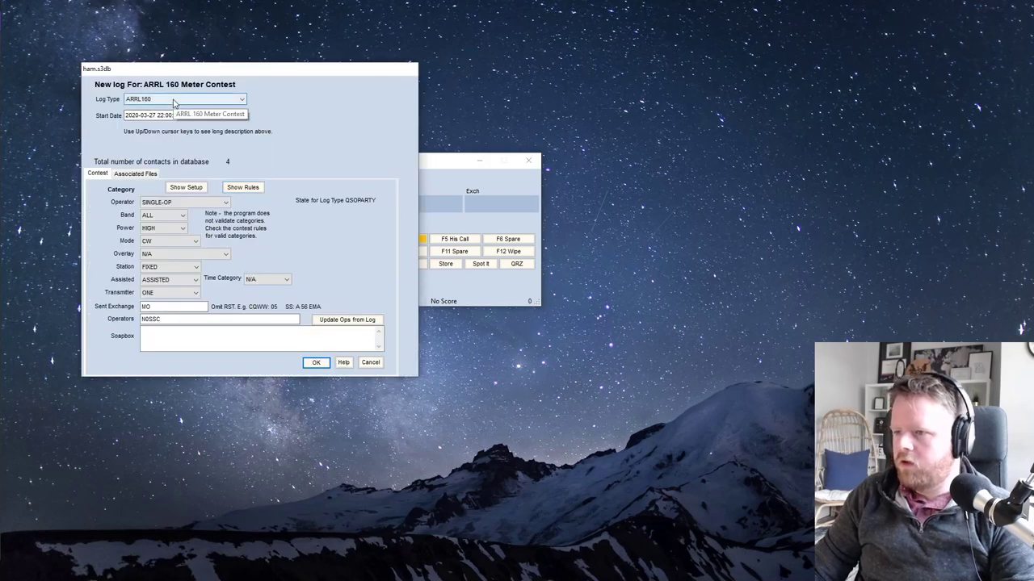
Step: Set the new log's type to CQWPXSSB
left_click_drag(183, 72, 320, 87)
left_click(302, 117)
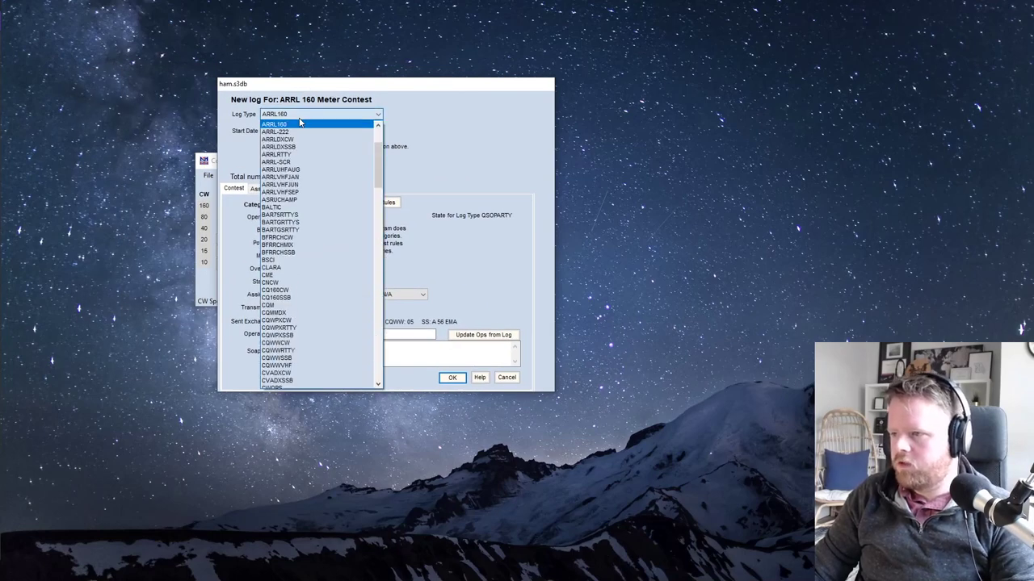
left_click(286, 335)
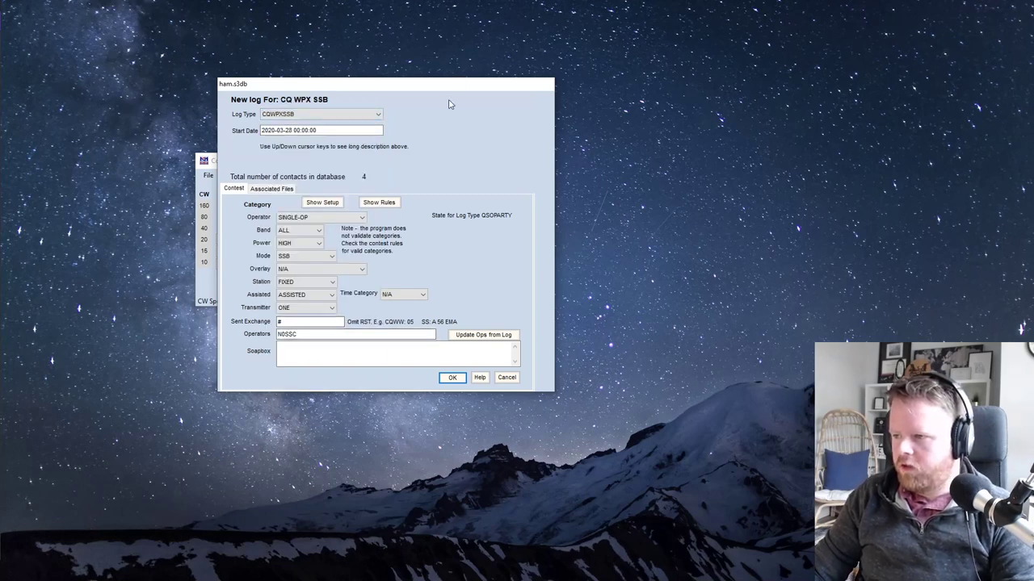
double_click(300, 131)
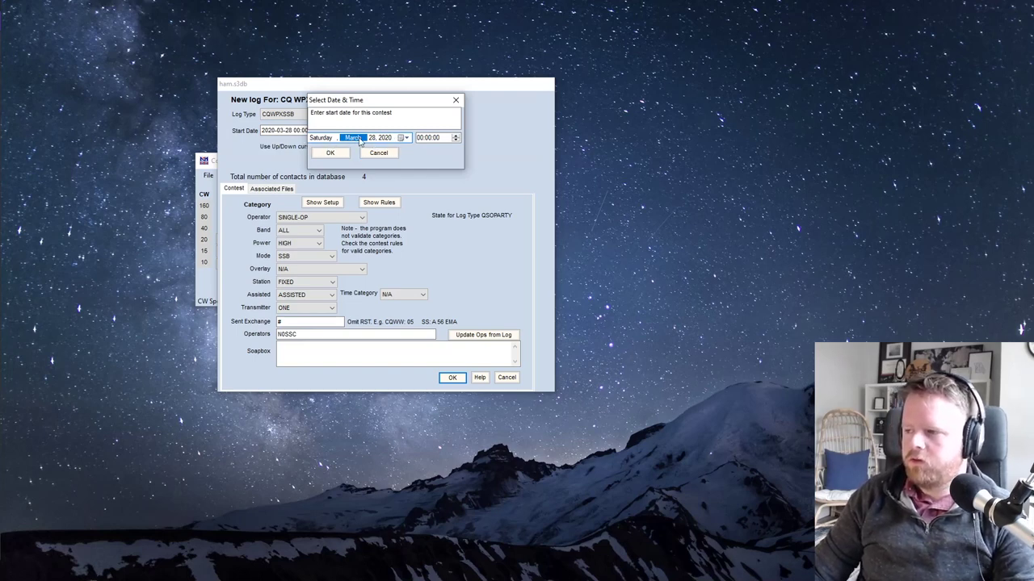
left_click(330, 153)
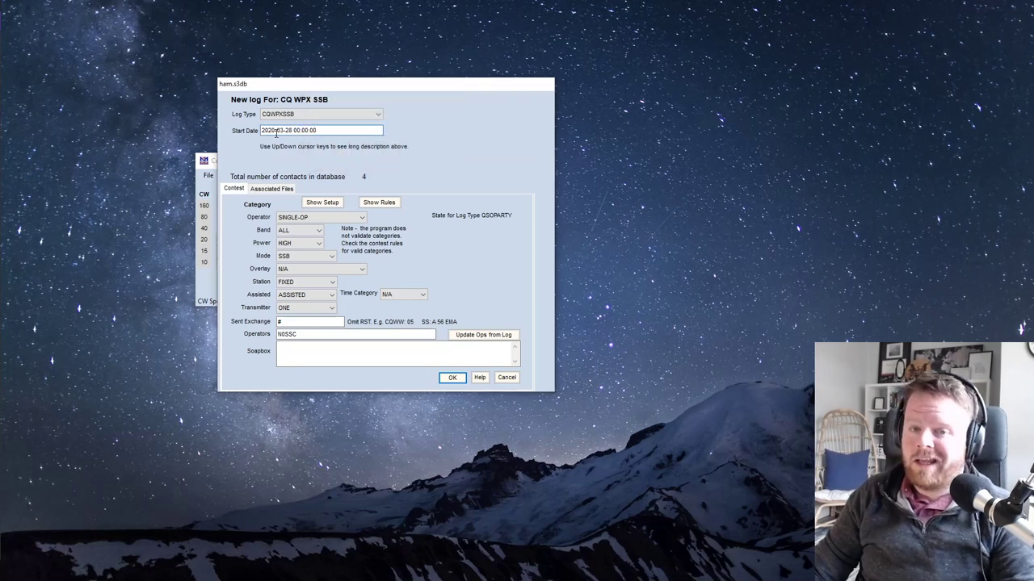
double_click(306, 132)
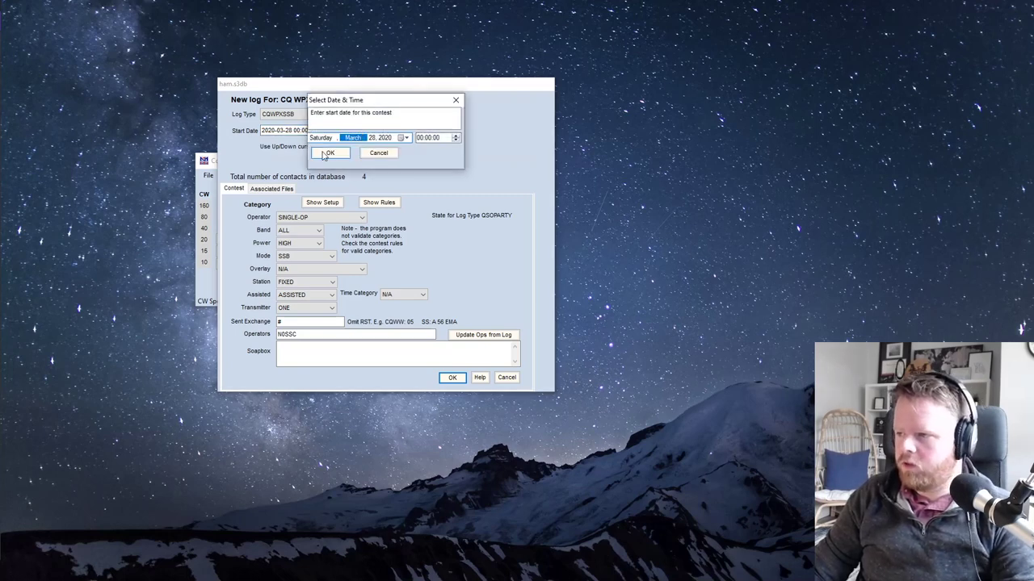
left_click(331, 153)
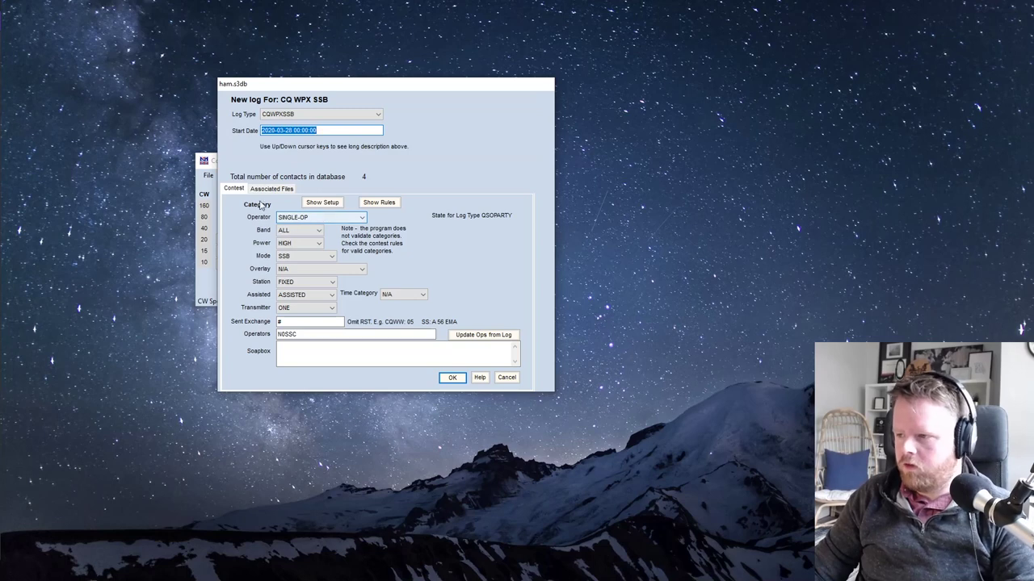
Step: Keep the operator category SINGLE-OP and the band category ALL
left_click(311, 216)
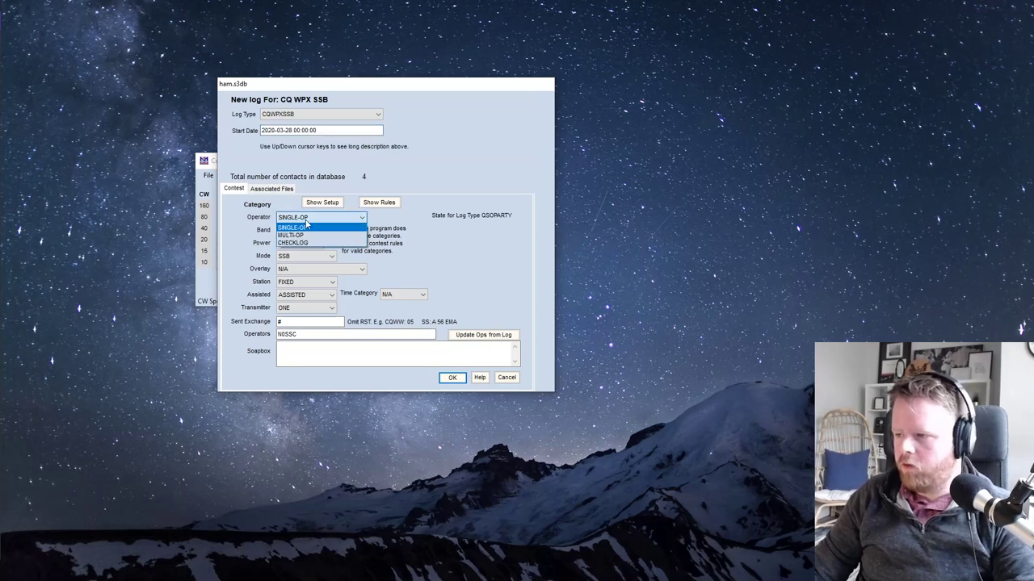
left_click(304, 229)
left_click(301, 231)
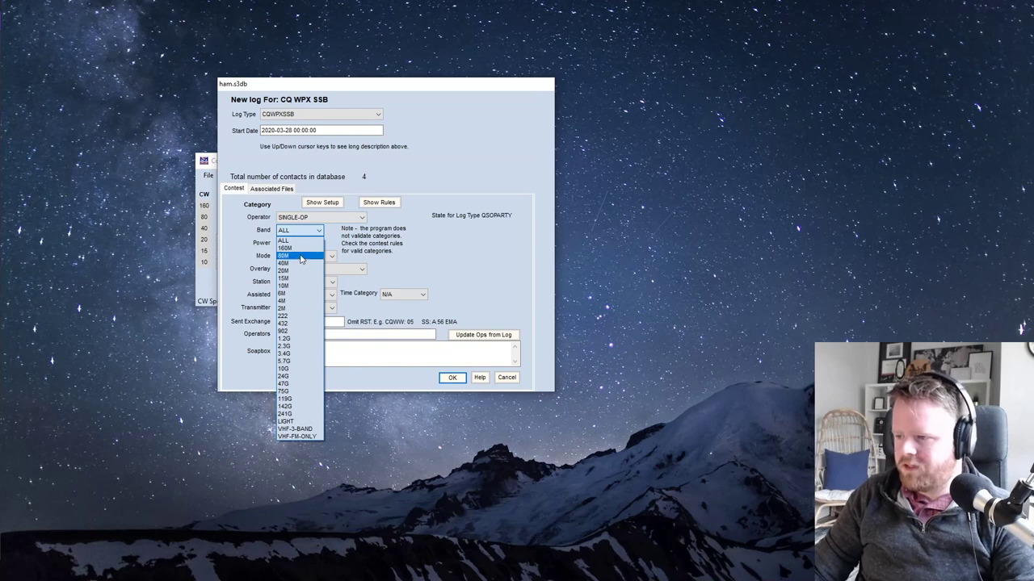
left_click(293, 271)
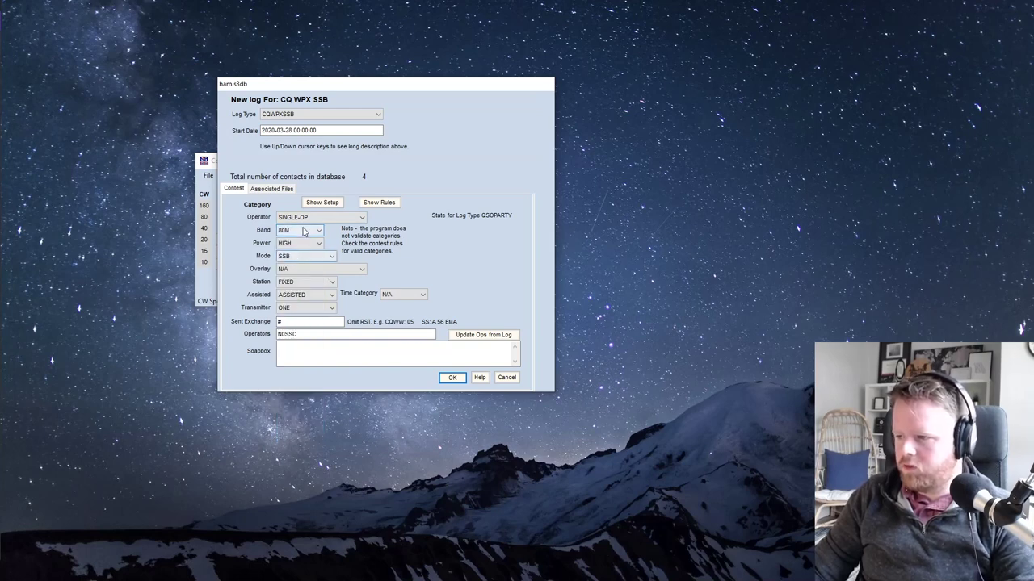
left_click(300, 231)
left_click(303, 241)
Step: Set the power category to LOW and keep the mode as SSB
left_click(304, 243)
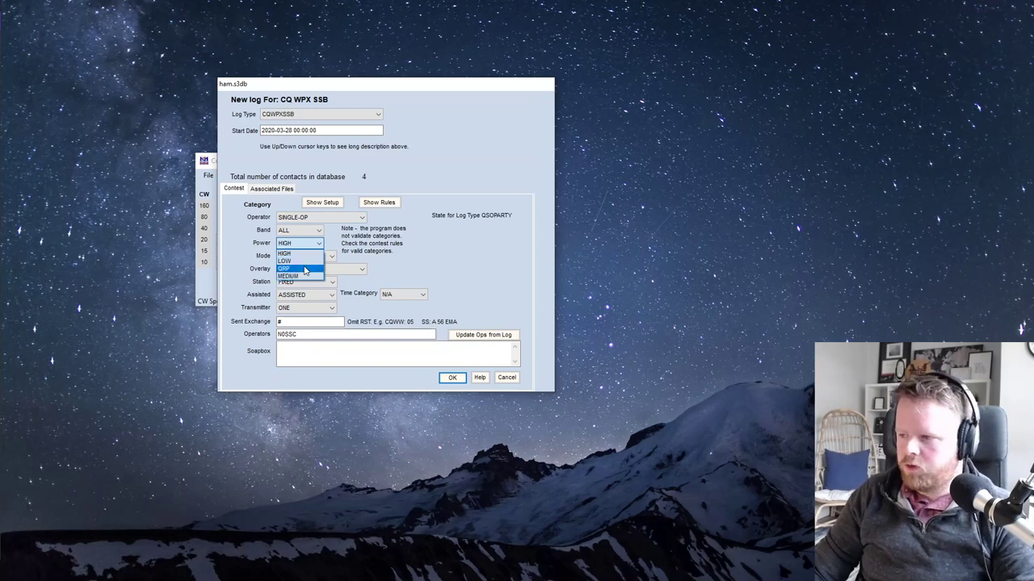
left_click(294, 260)
left_click(299, 243)
left_click(293, 252)
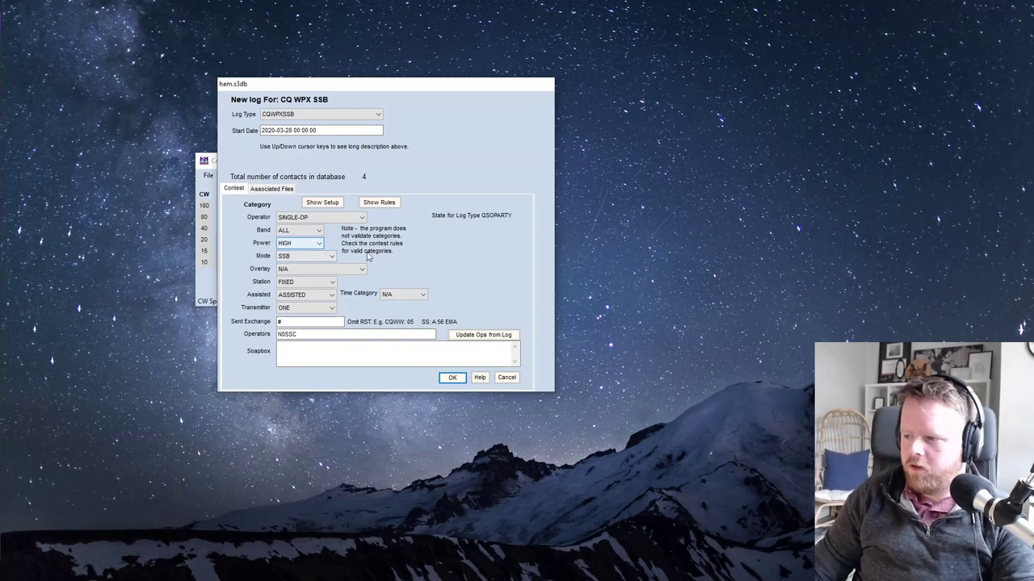
left_click(312, 245)
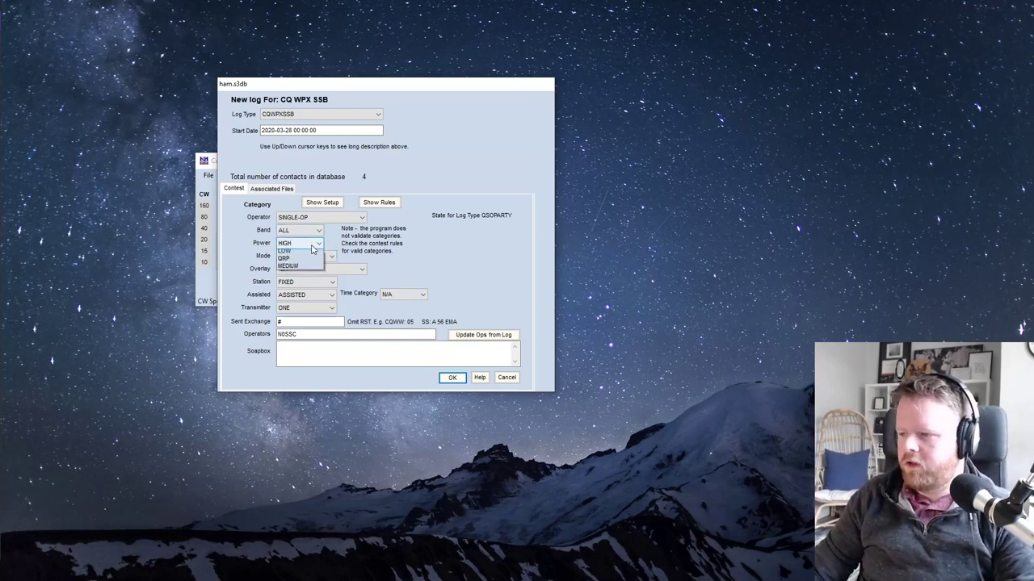
left_click(312, 251)
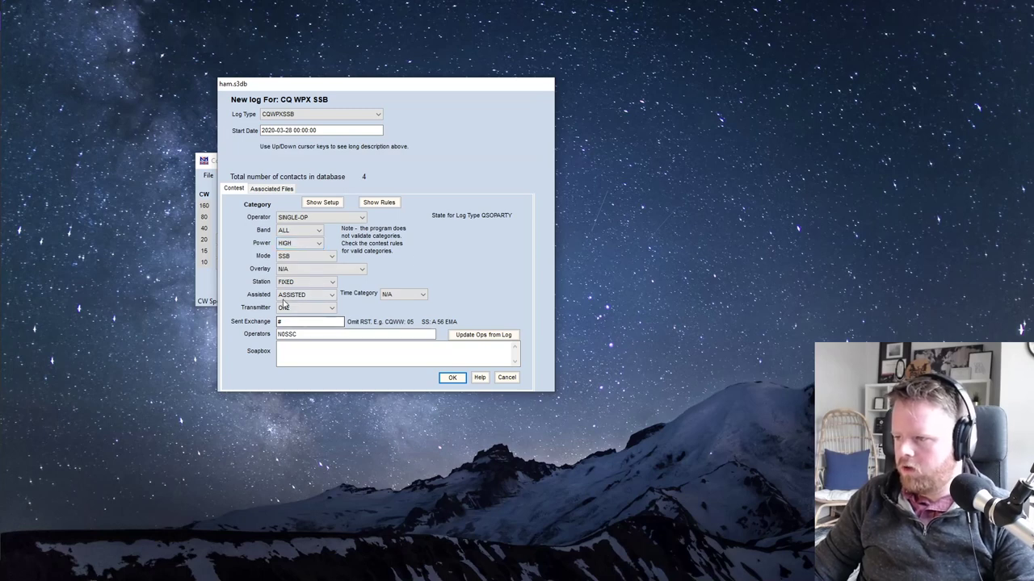
left_click(301, 243)
left_click(294, 260)
left_click(305, 260)
left_click(299, 266)
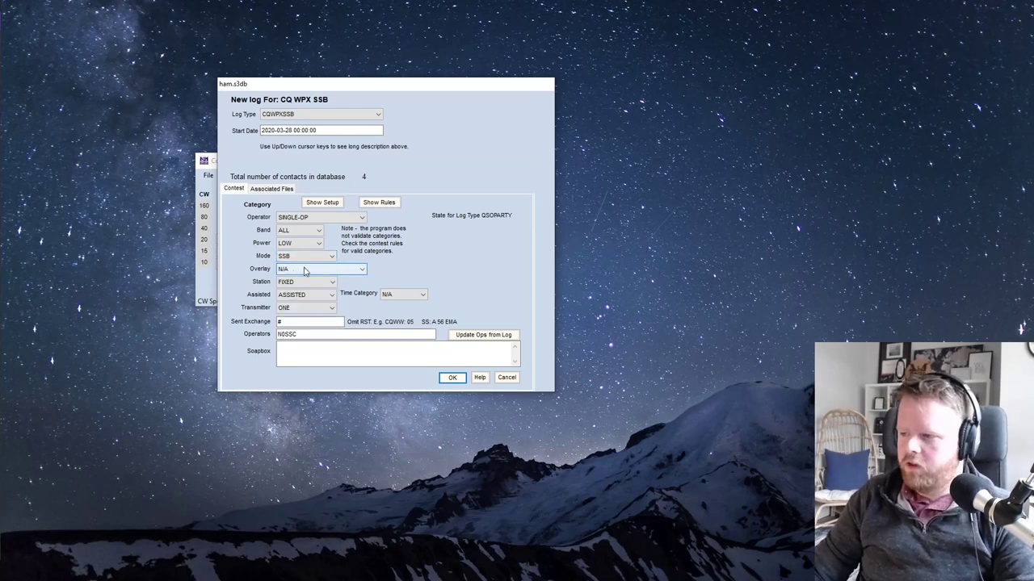
left_click(304, 269)
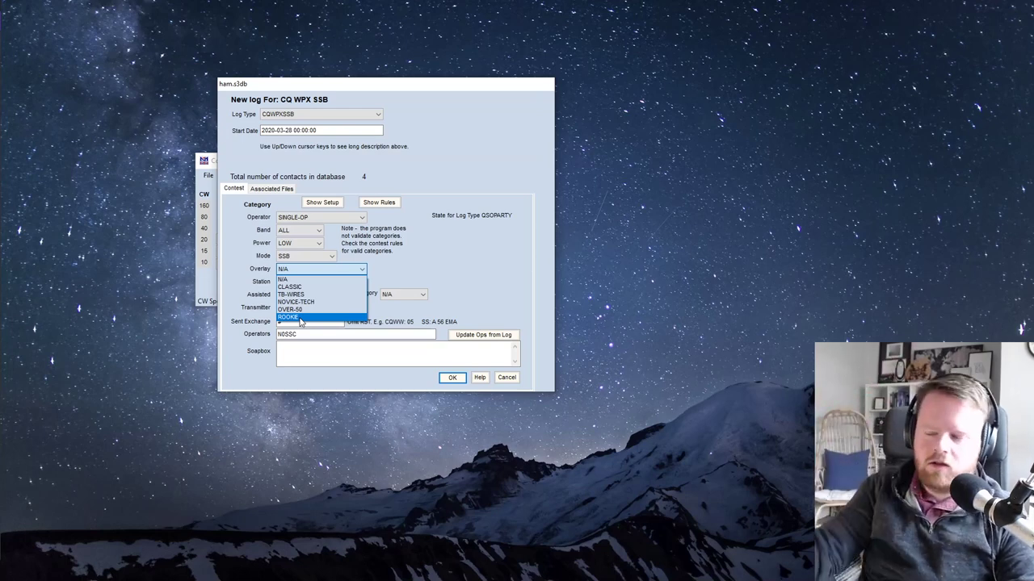
Step: Keep overlay N/A, station FIXED and ASSISTED, then switch to the DX Summit page in Firefox
left_click(300, 282)
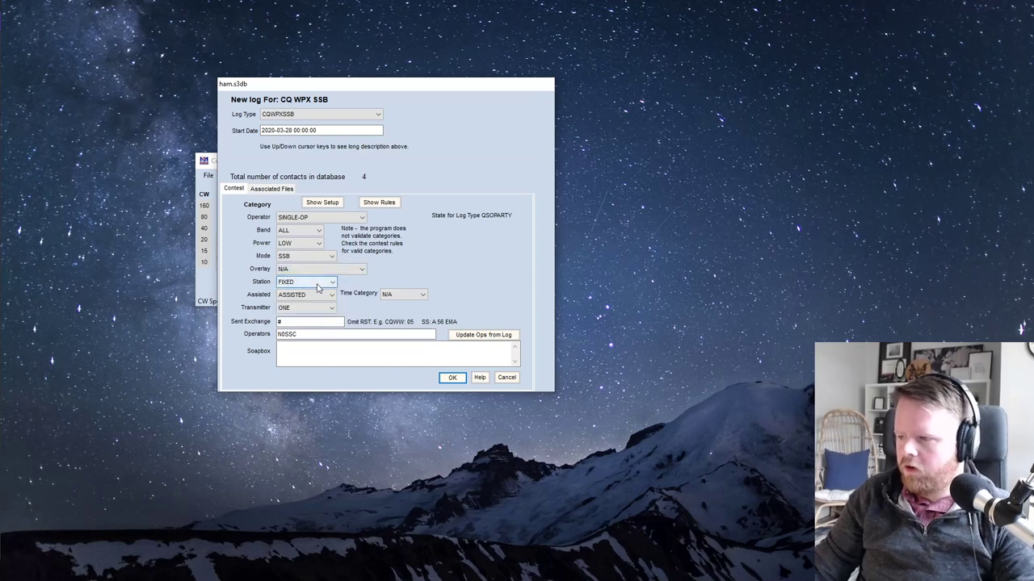
left_click(317, 287)
left_click(304, 297)
left_click(305, 295)
left_click(303, 300)
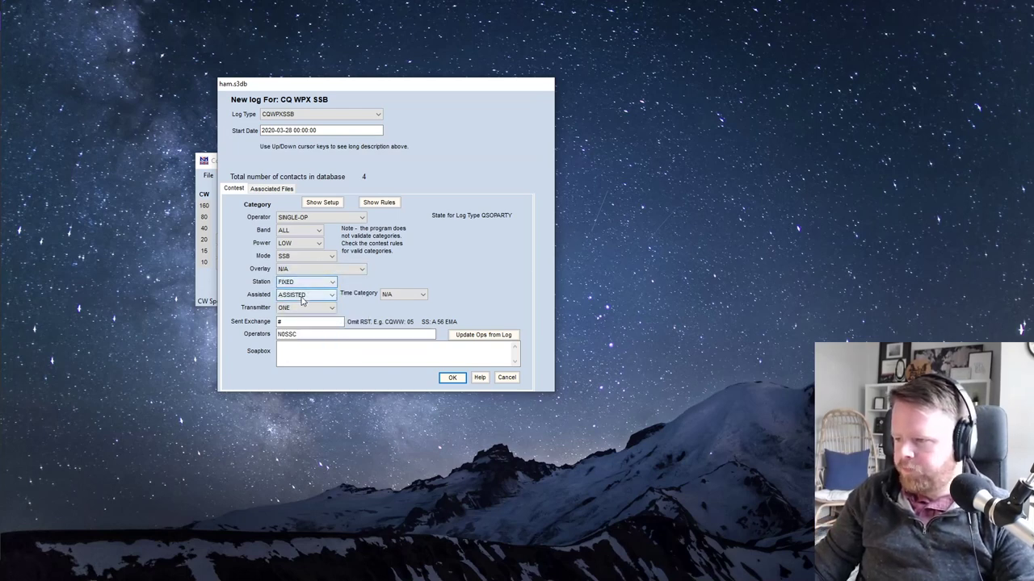
left_click(303, 296)
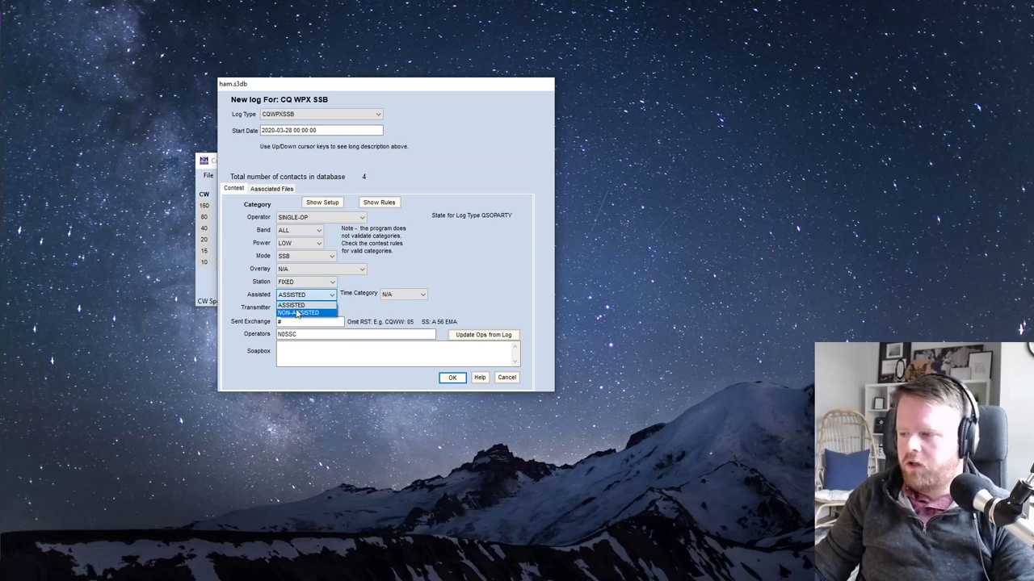
left_click(291, 305)
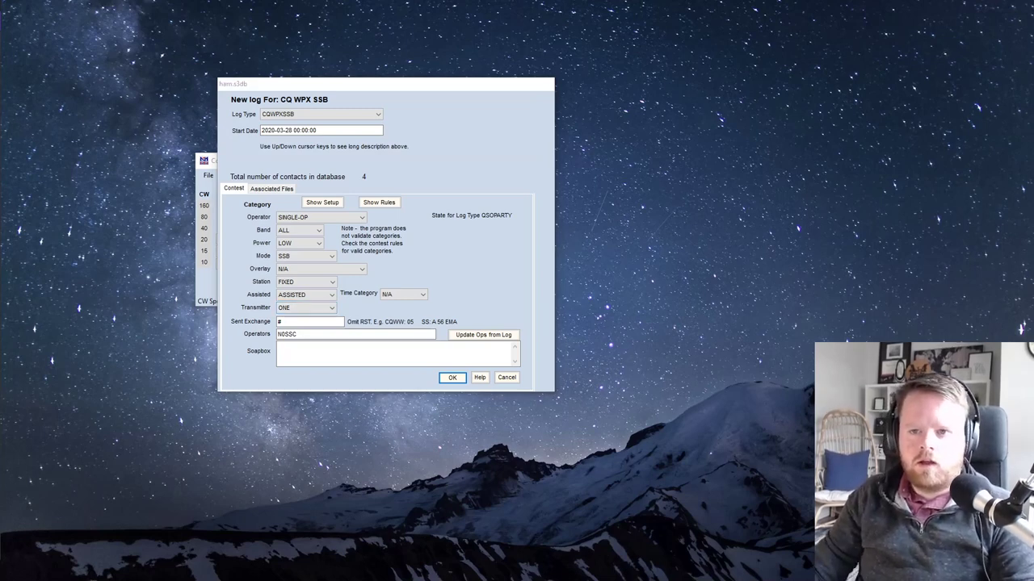
key("alt+Tab")
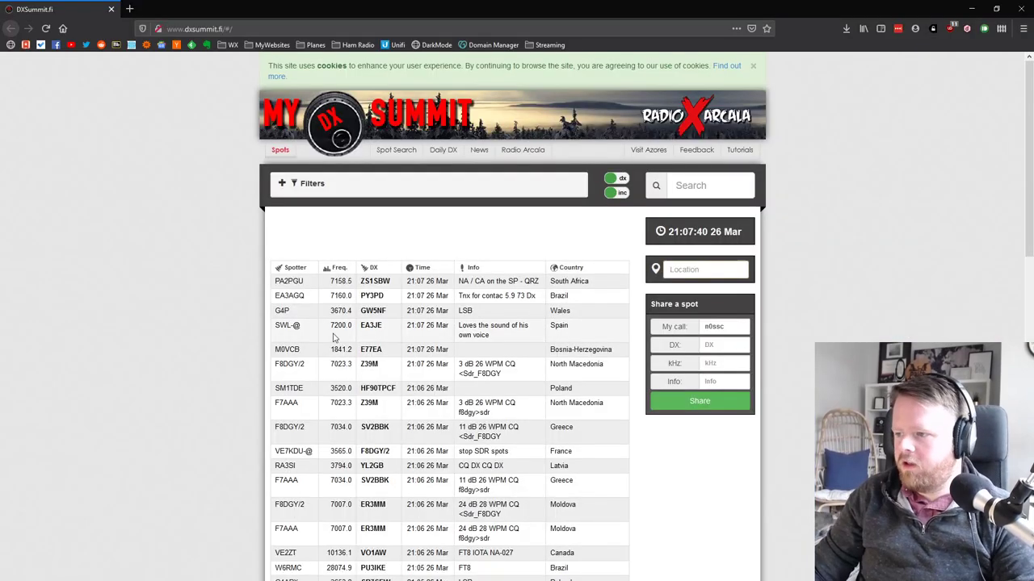
scroll(367, 323, "down", 3)
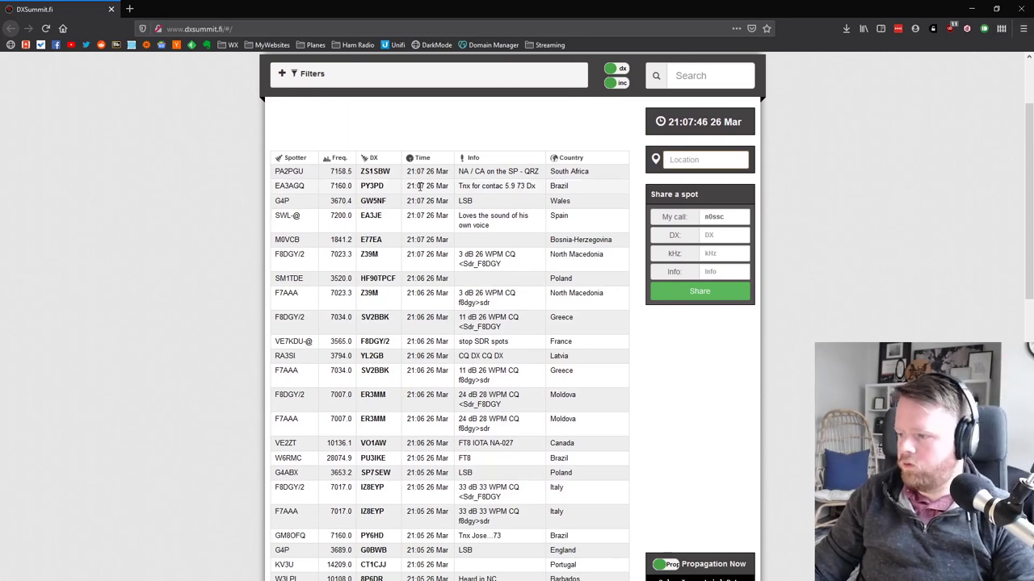
Step: Back in the log dialog, keep ASSISTED and set the transmitter category to ONE
left_click(971, 8)
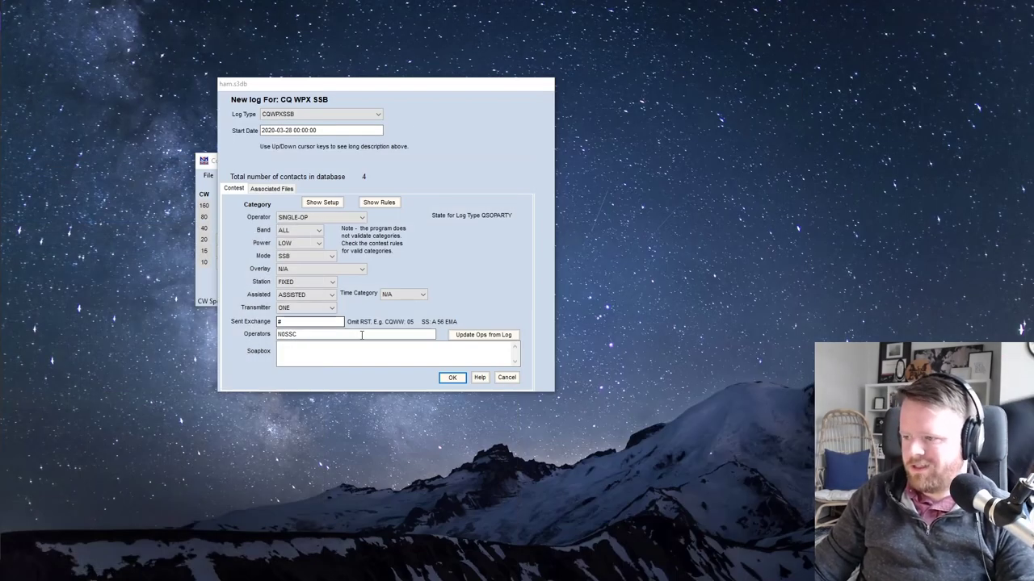
left_click(318, 297)
left_click(303, 312)
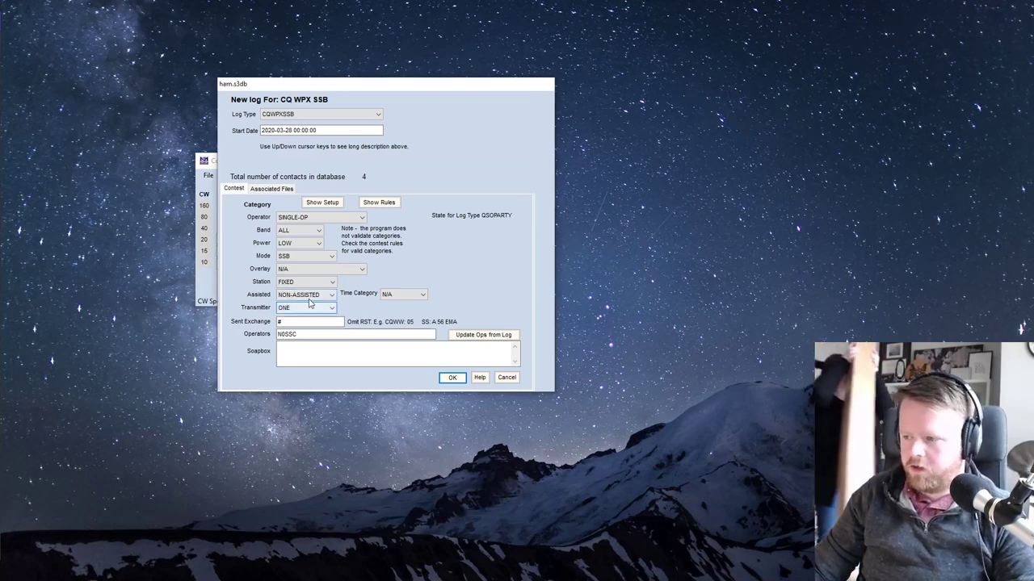
left_click(311, 296)
left_click(305, 306)
left_click(311, 307)
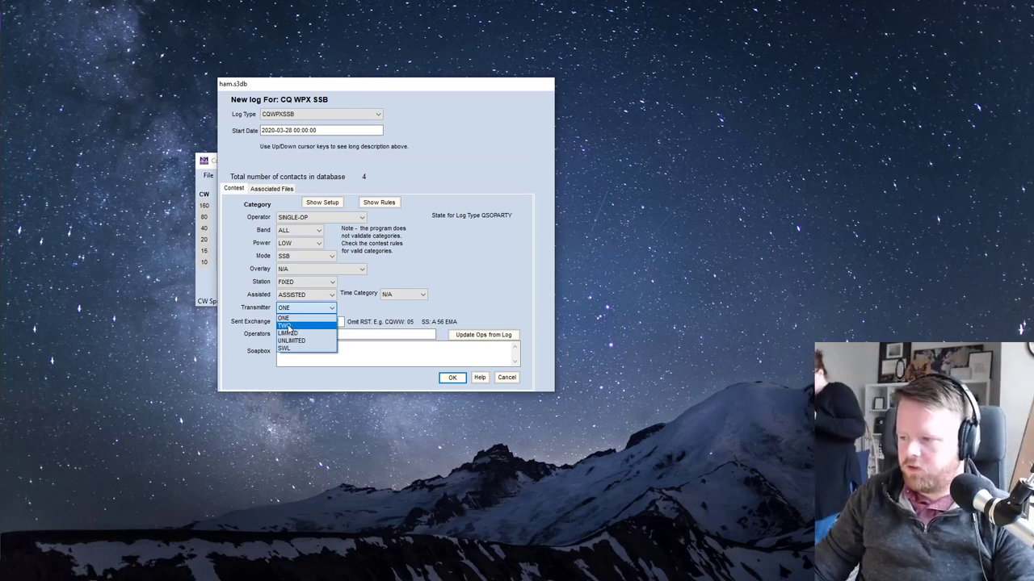
left_click(293, 318)
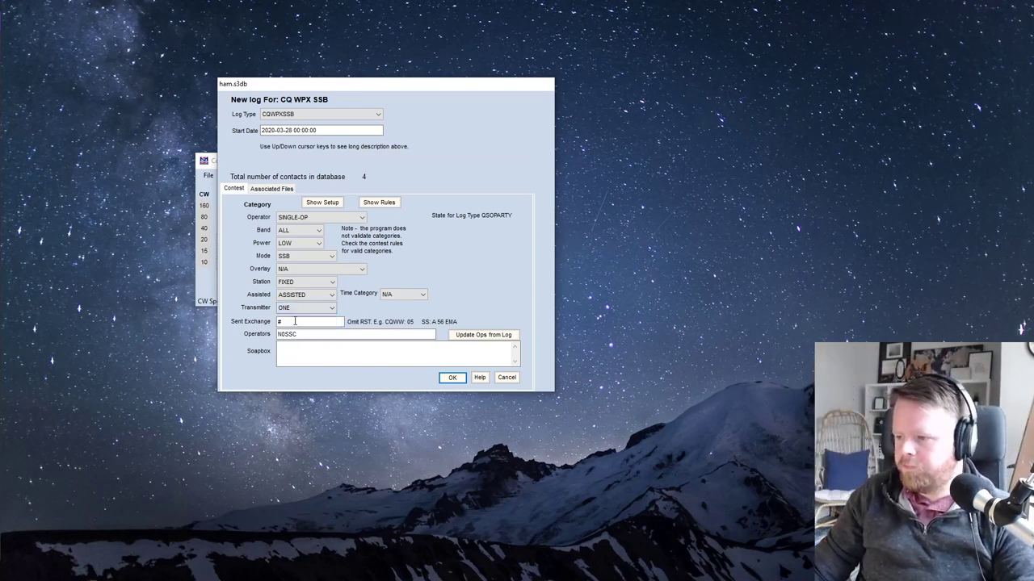
Step: Check that the sent exchange is # and review the Operators field
left_click(307, 323)
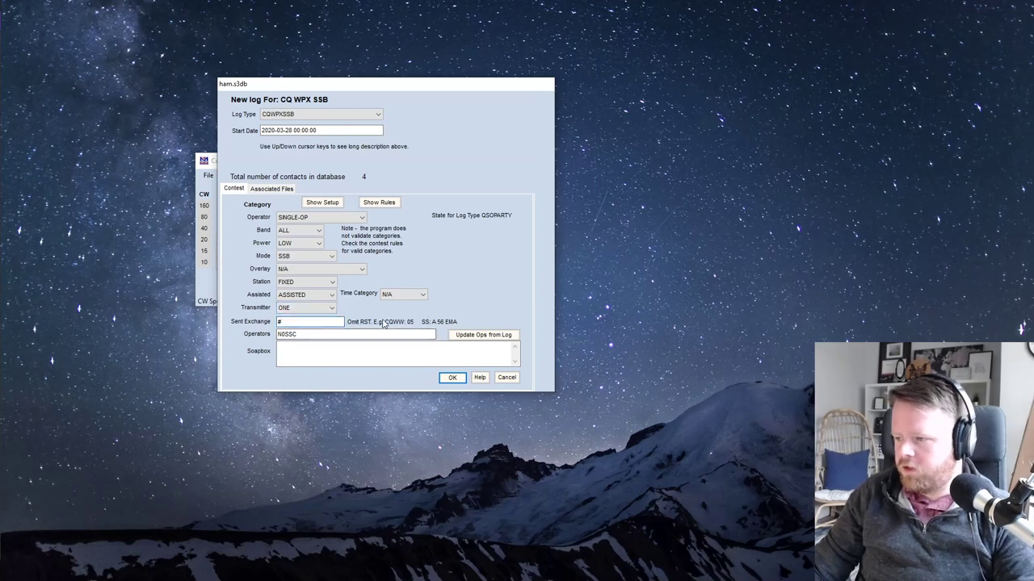
left_click(305, 335)
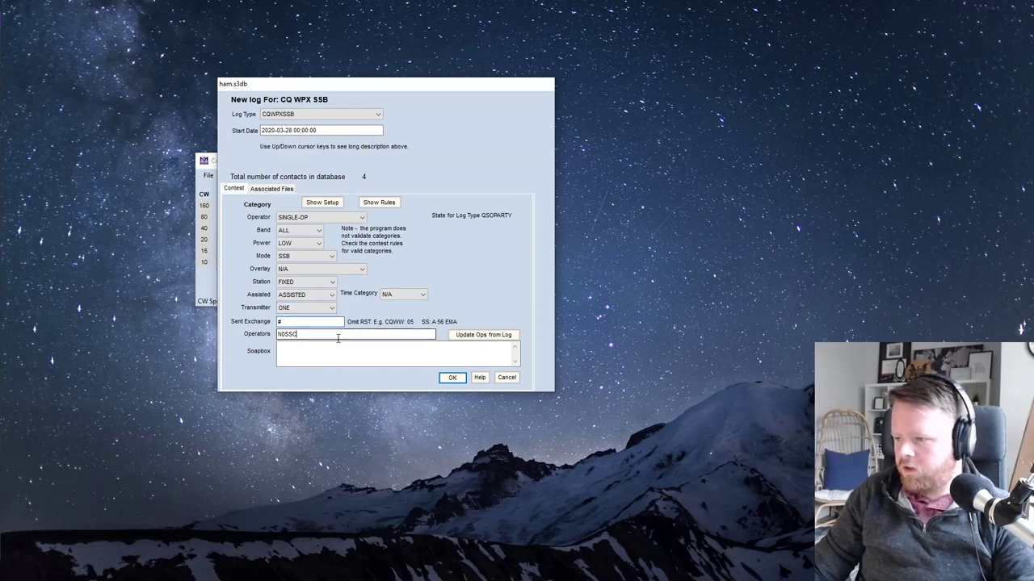
double_click(340, 338)
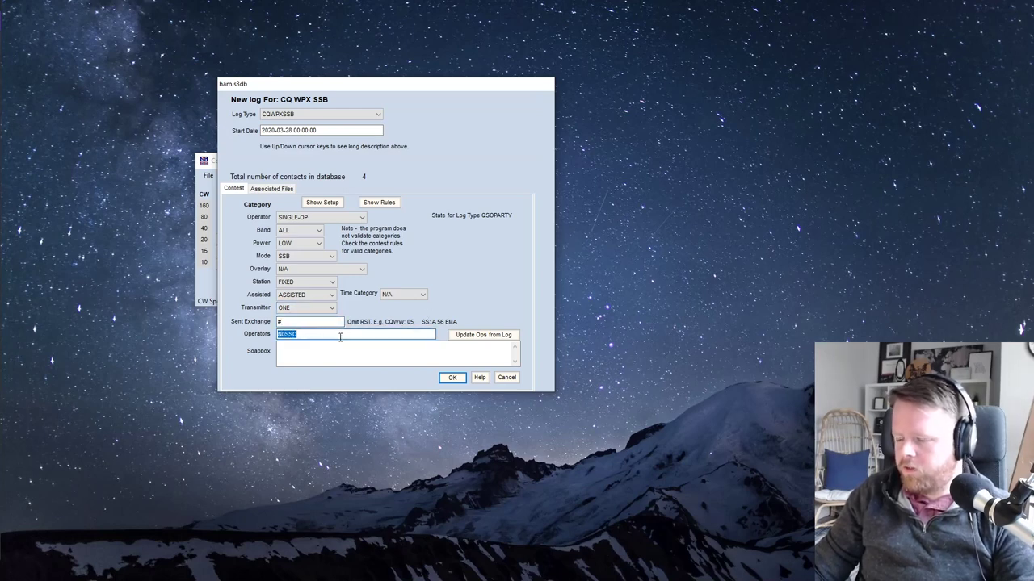
double_click(294, 322)
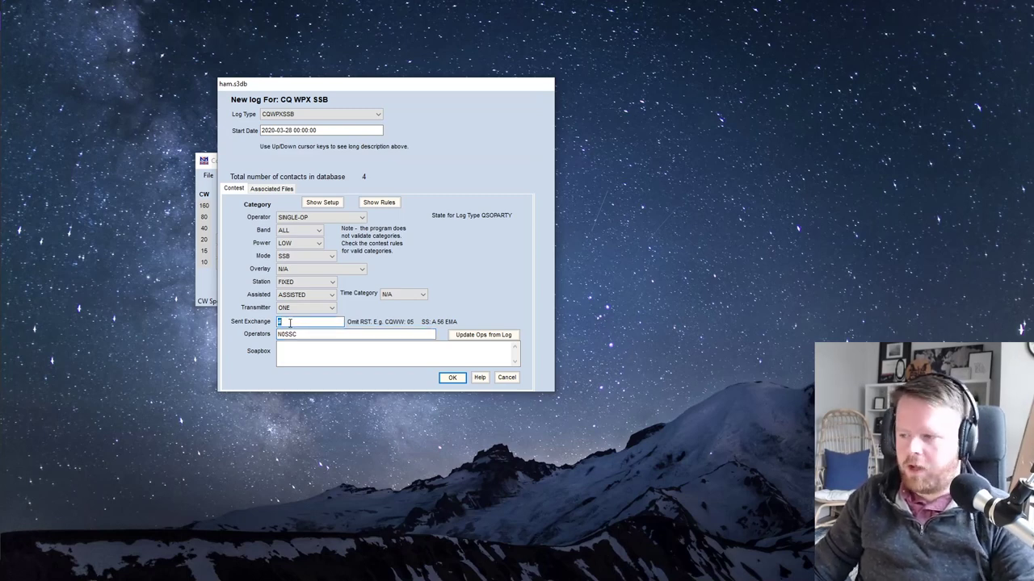
Step: Confirm on cqwpx.com that the SSB contest starts March 28, then minimize the browser
left_click(373, 202)
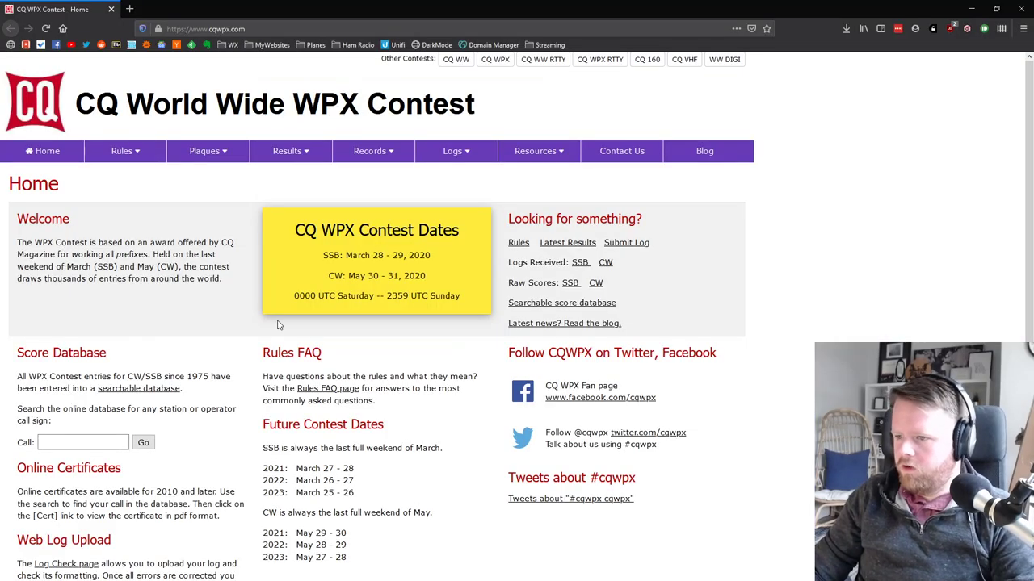
left_click_drag(324, 255, 386, 256)
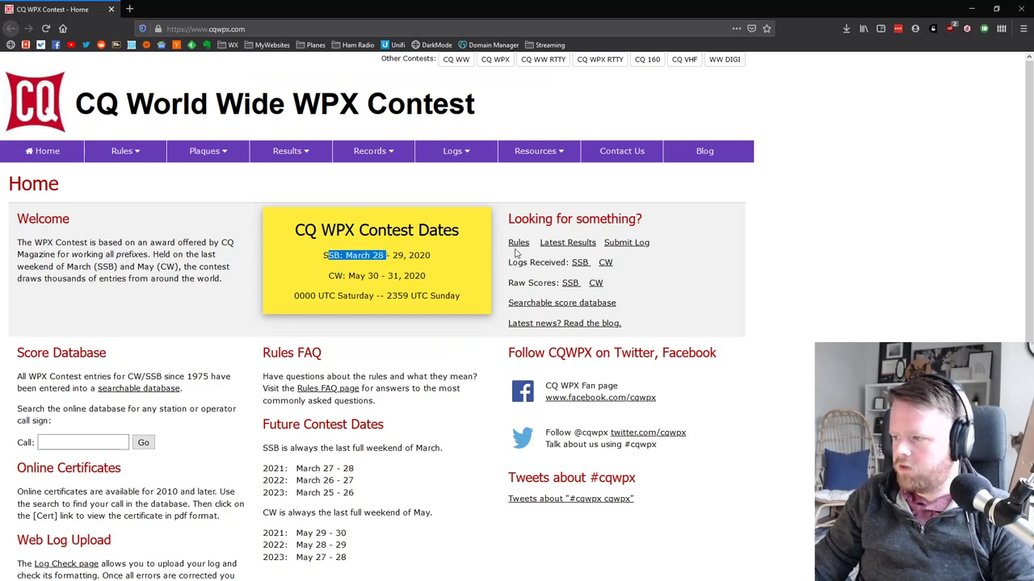
left_click(971, 8)
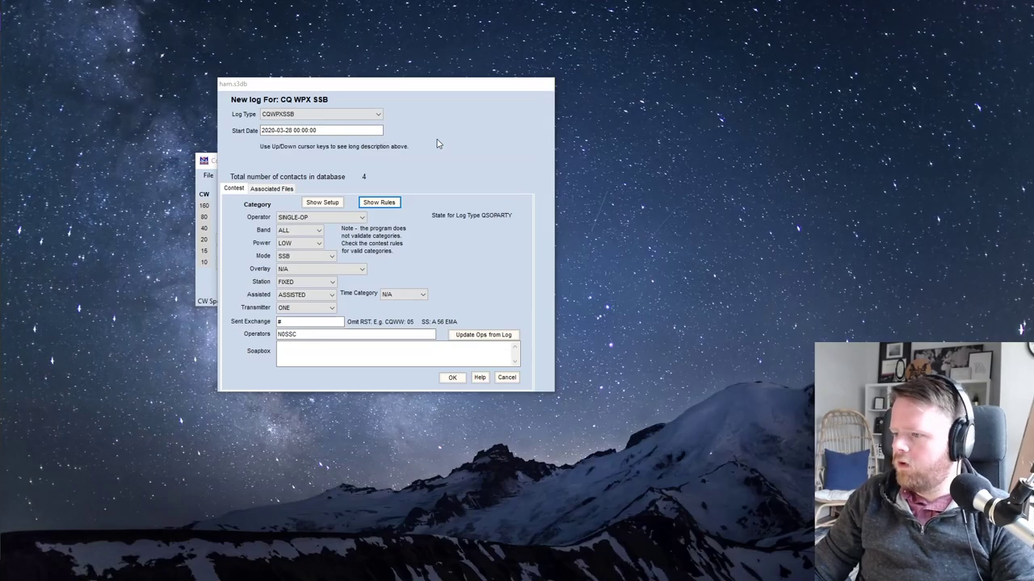
Step: Create the CQ WPX SSB log and log N0AX with received number 1
left_click(452, 377)
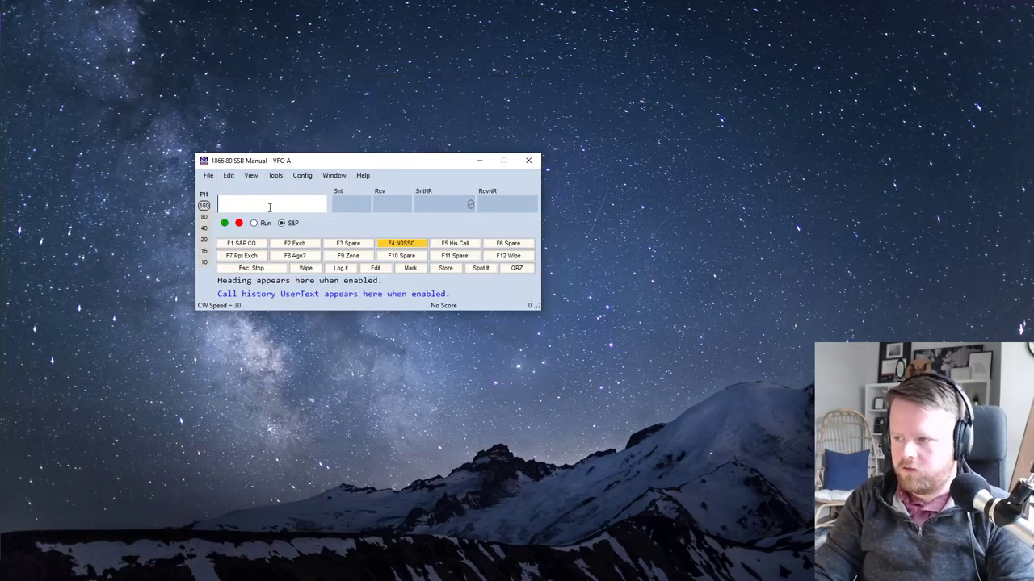
type("N0AX")
key("space")
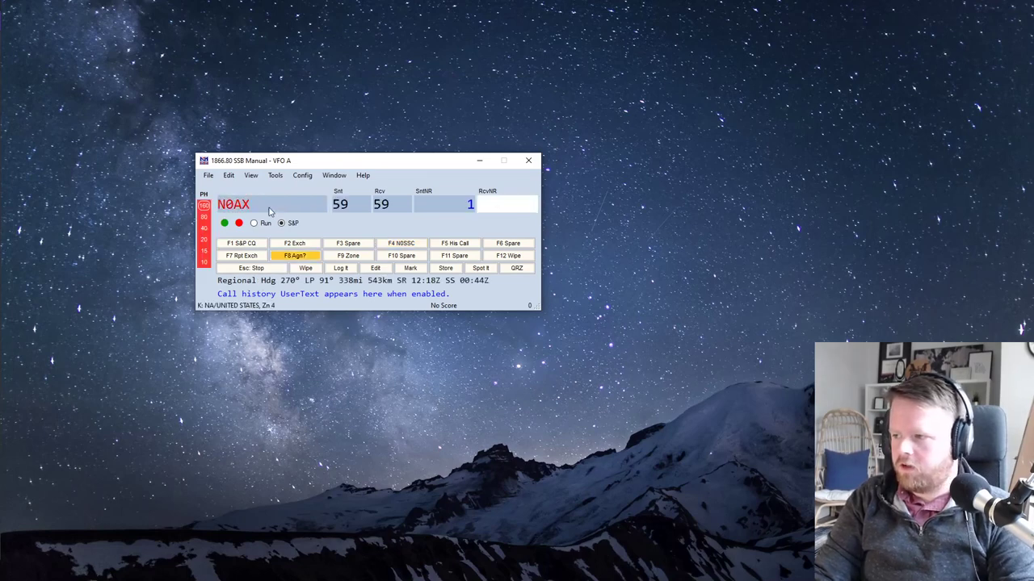
type("10")
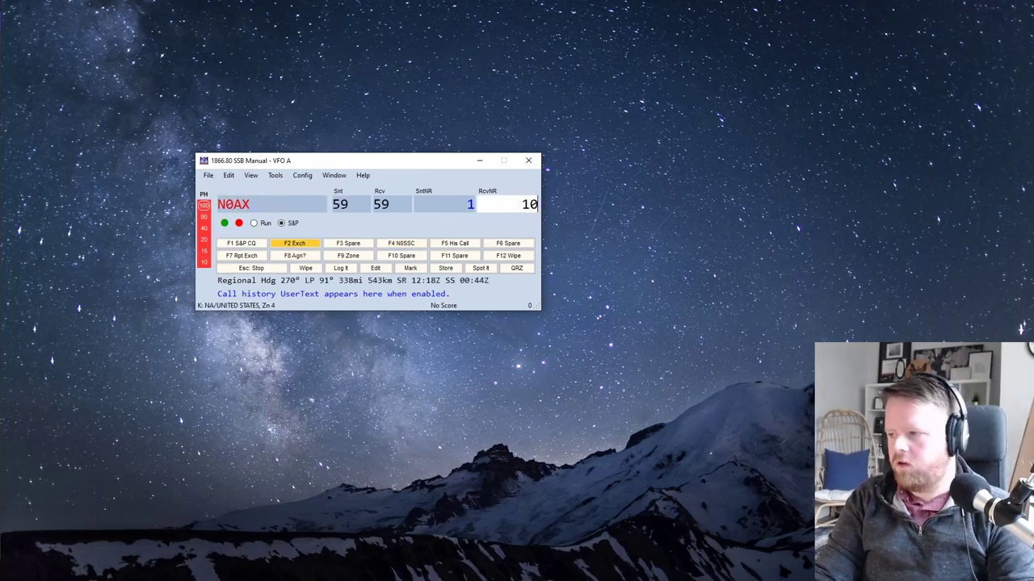
key("Return")
type("N0A")
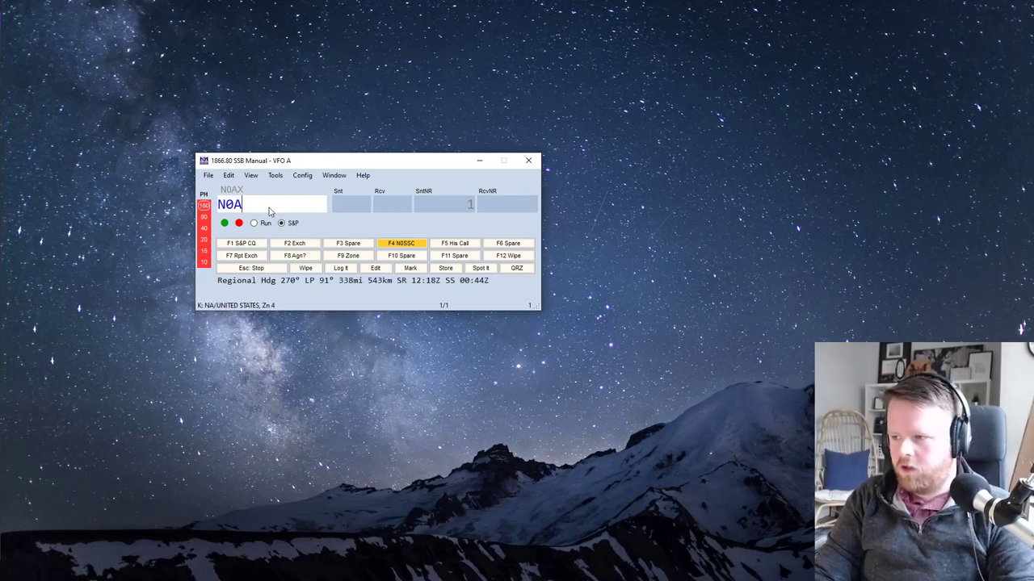
type("QL")
key("Tab")
key("Tab")
key("Tab")
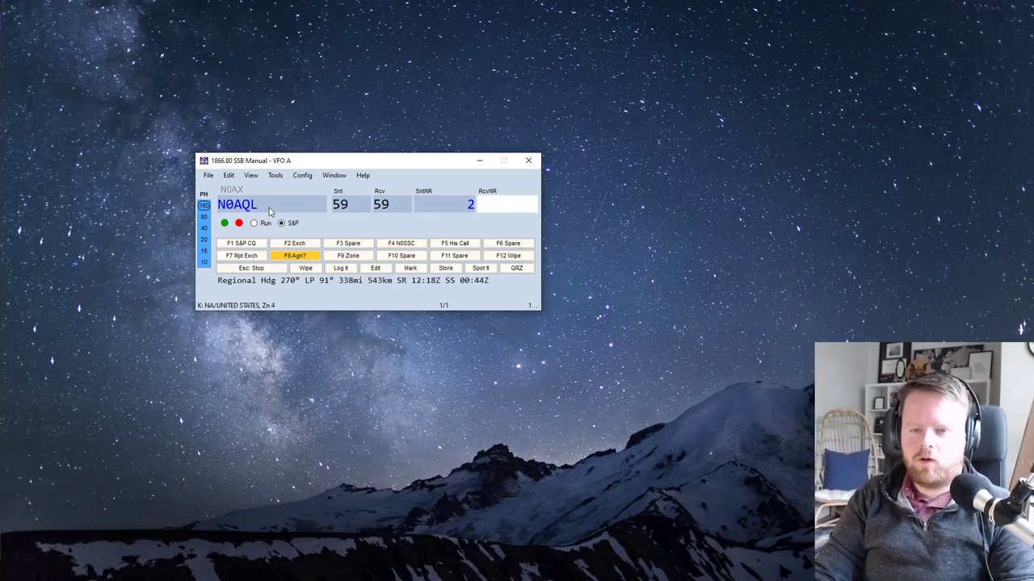
type("6")
key("Return")
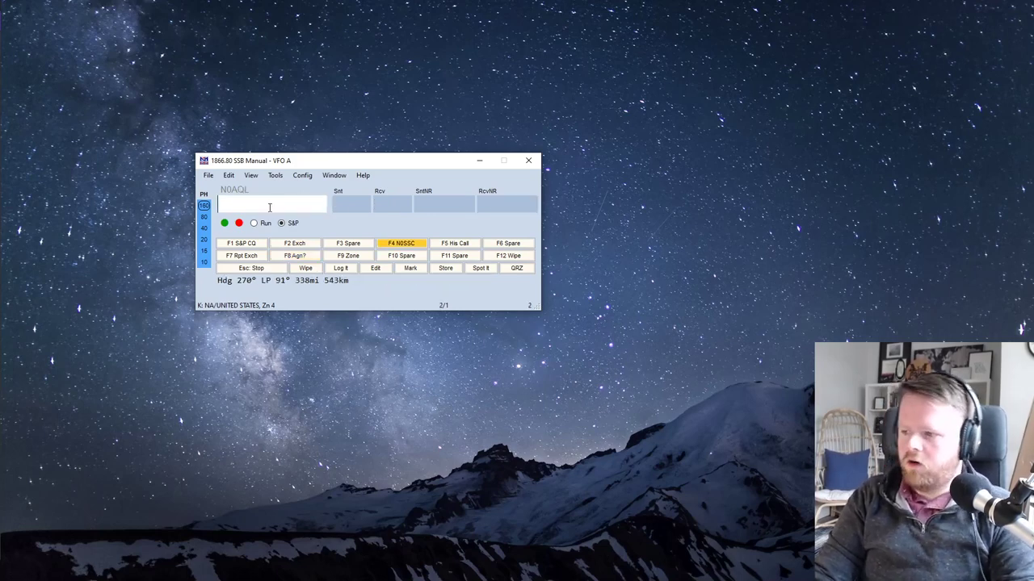
type("W4AQL")
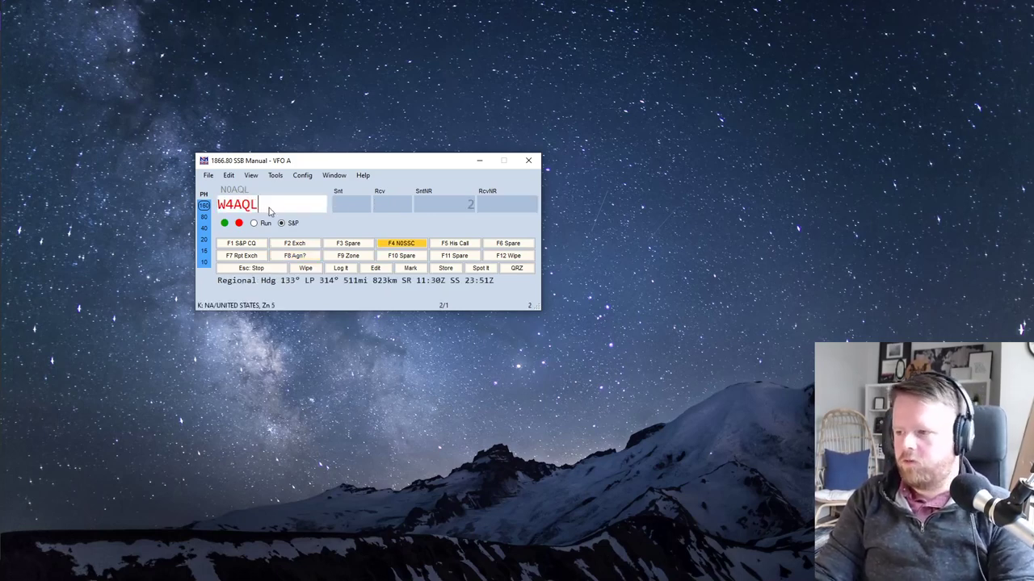
key("Tab")
key("Tab")
key("Tab")
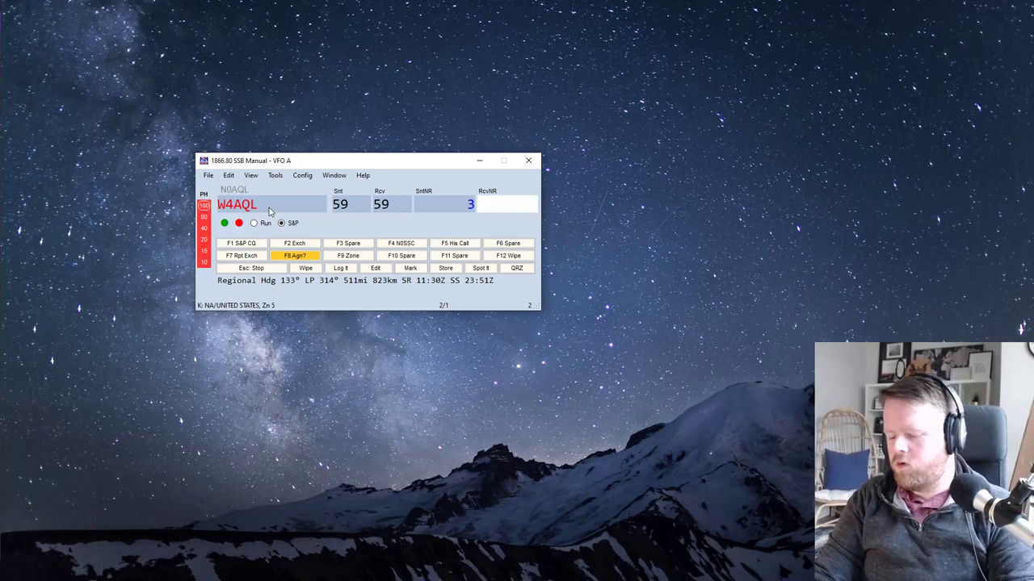
type("25")
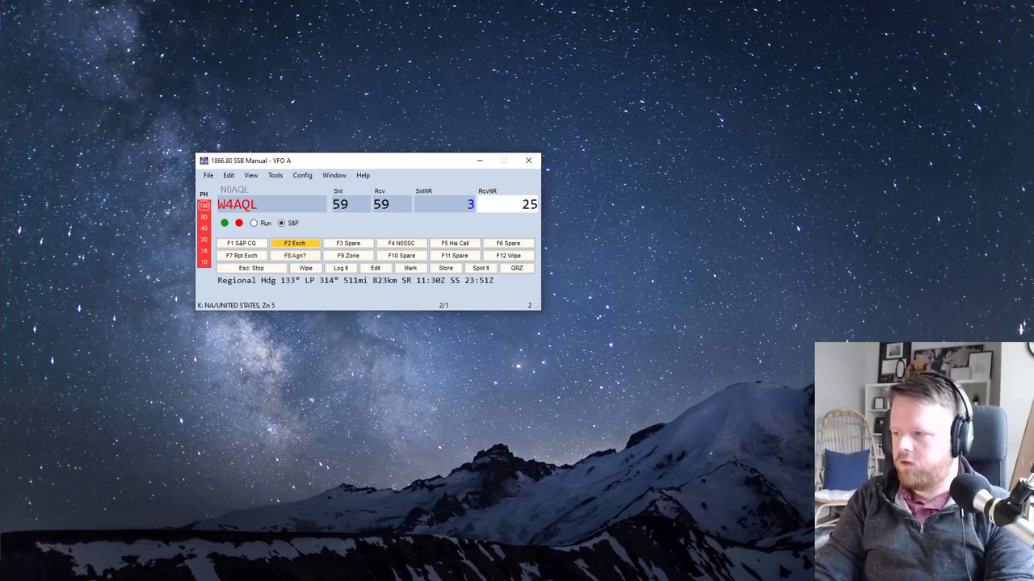
key("Return")
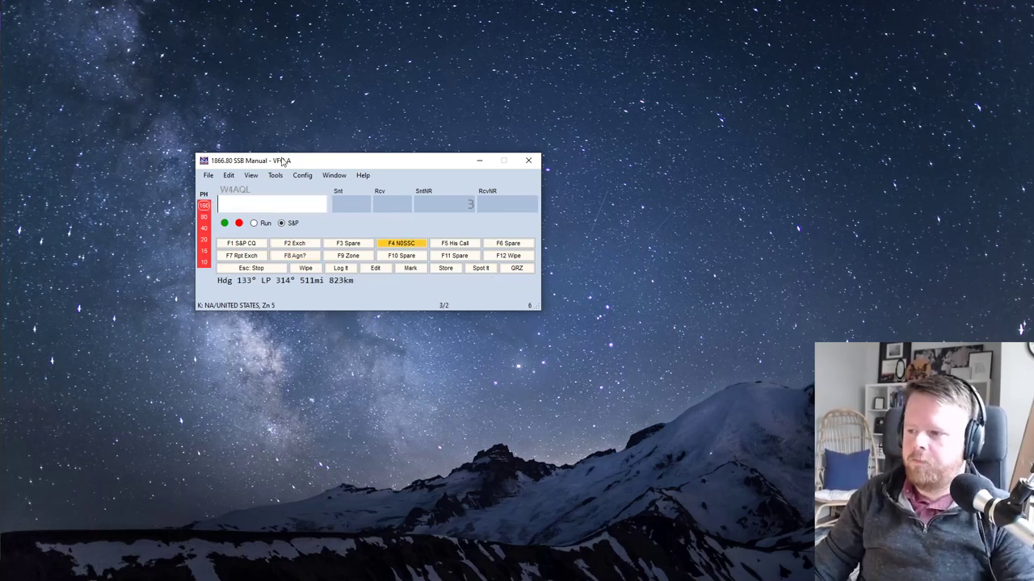
Step: Open the Log window and enlarge it to show all three contacts
left_click(207, 175)
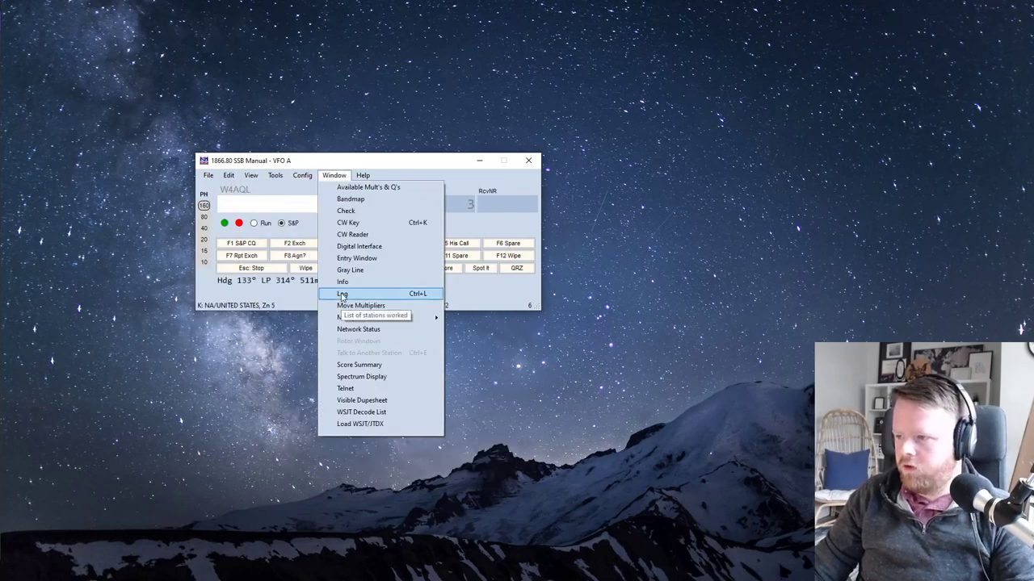
left_click(343, 293)
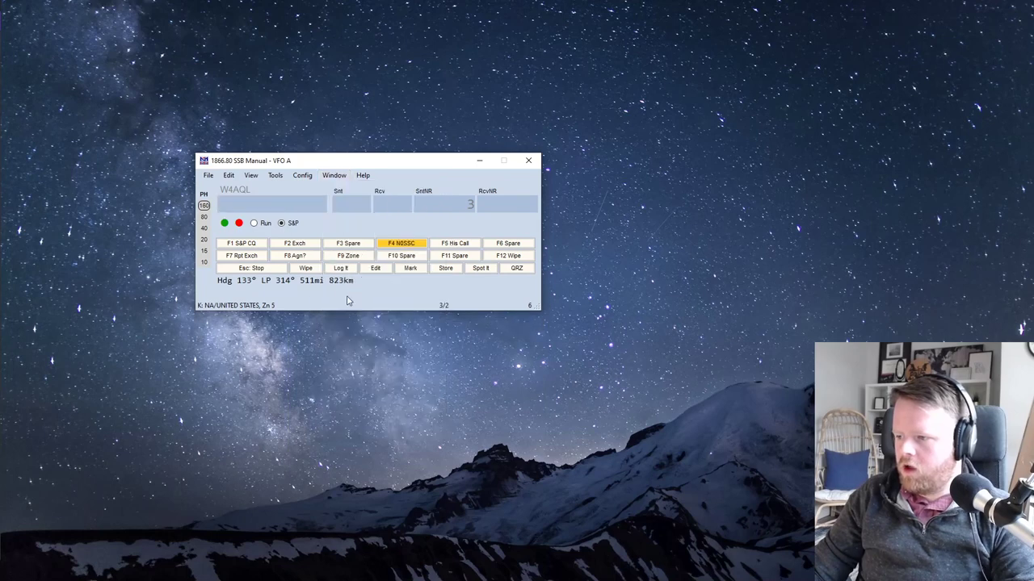
left_click_drag(334, 402, 331, 320)
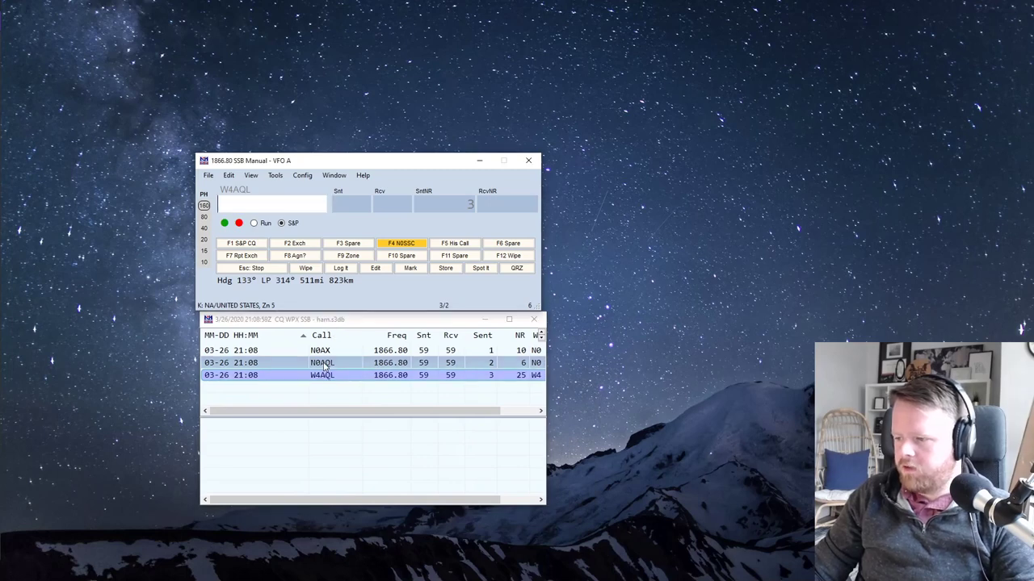
Step: Correct the wrong digit in the second contact's callsign, replacing it with 2
double_click(318, 365)
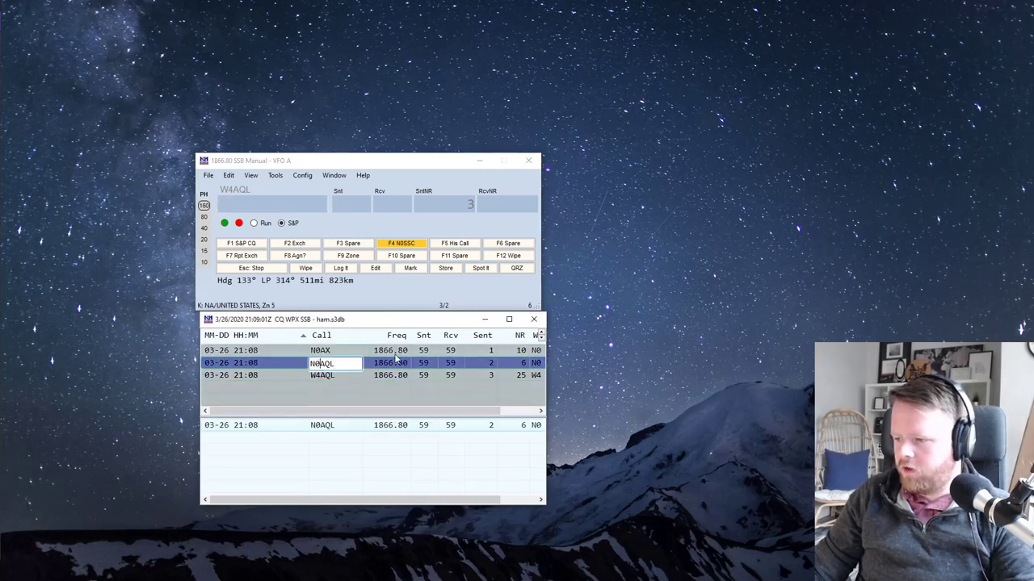
key("BackSpace")
type("2")
key("Return")
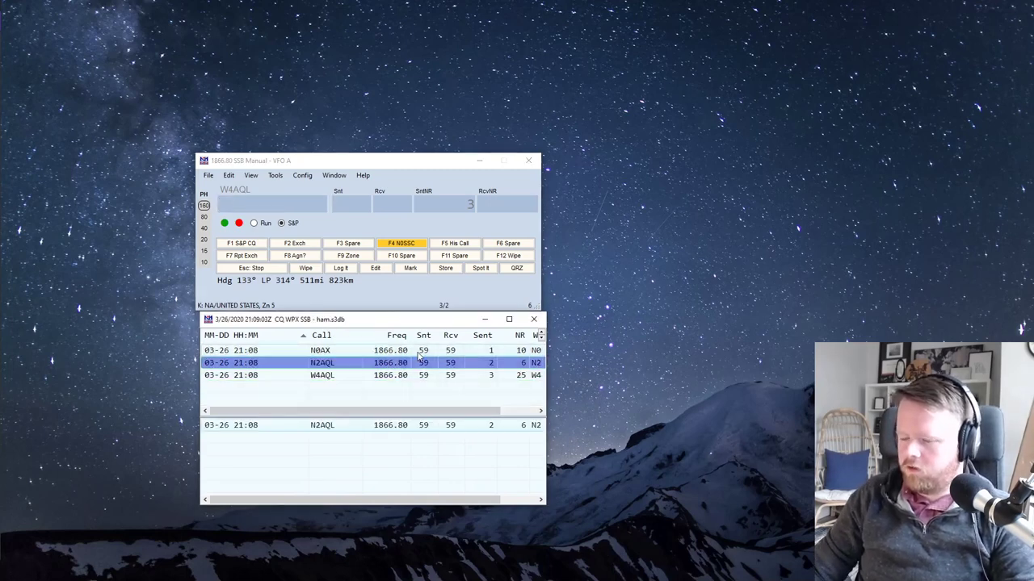
double_click(323, 365)
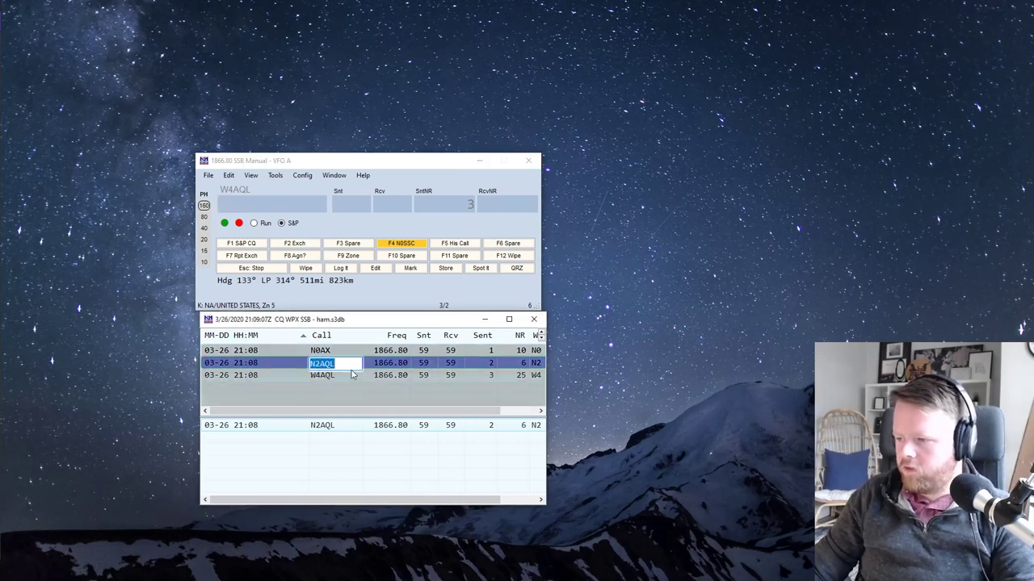
left_click(331, 375)
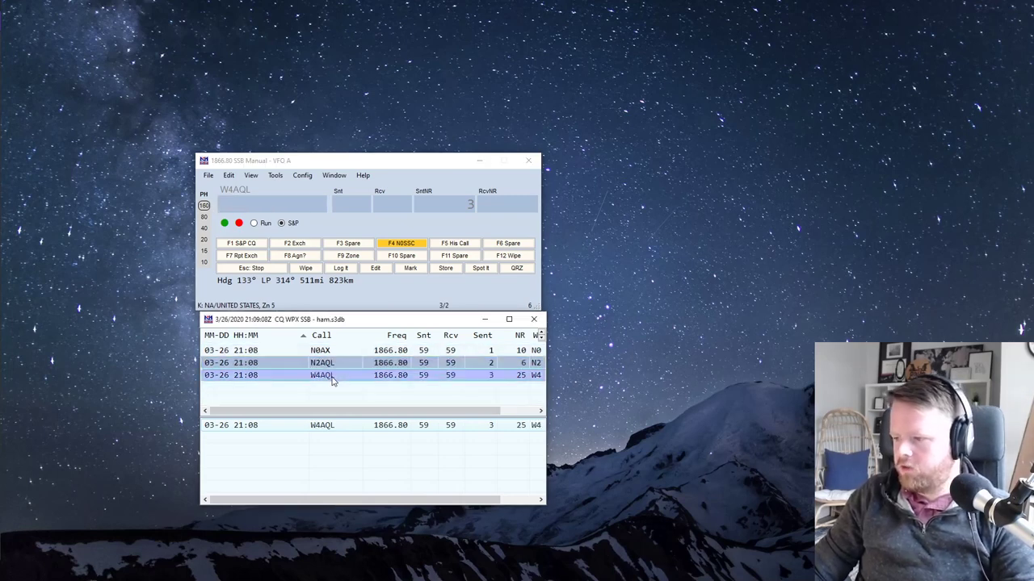
Step: Change the second contact's received serial number from 6 to 7
double_click(516, 363)
type("7")
key("Return")
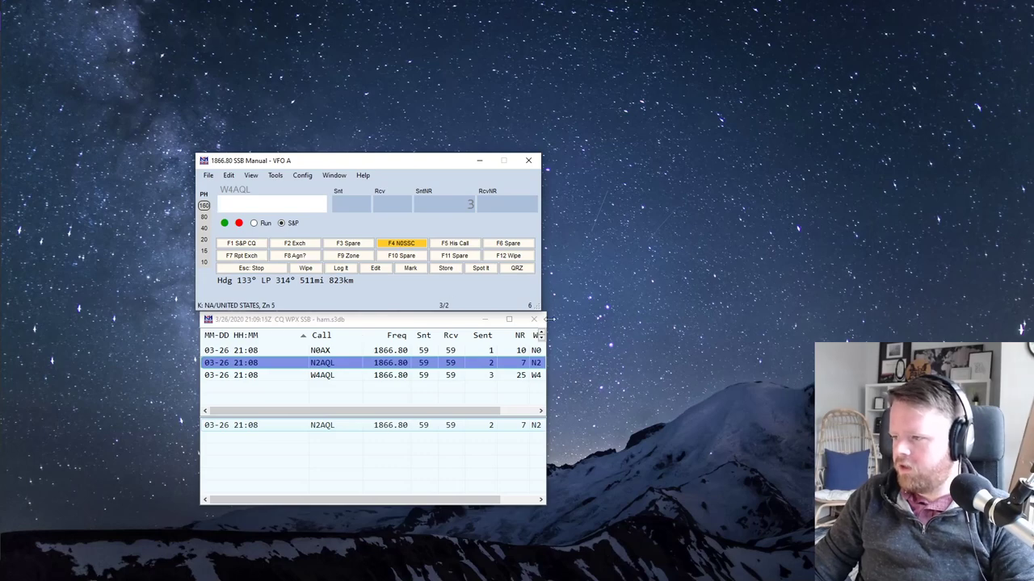
mouse_move(529, 309)
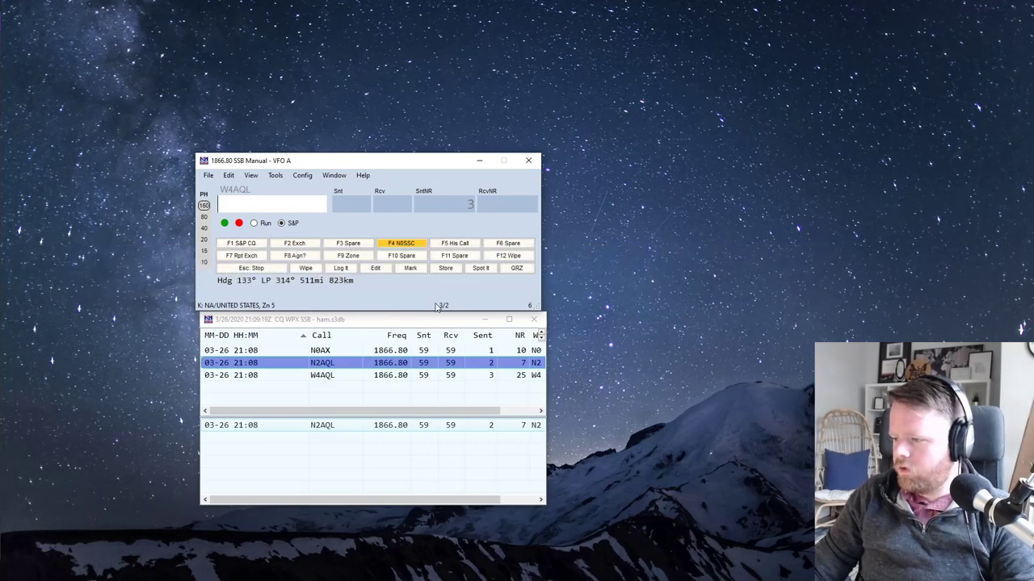
Step: Place the Score Summary beside the entry window and rescore: 3 QSOs, 1 multiplier, 9 points
mouse_move(444, 308)
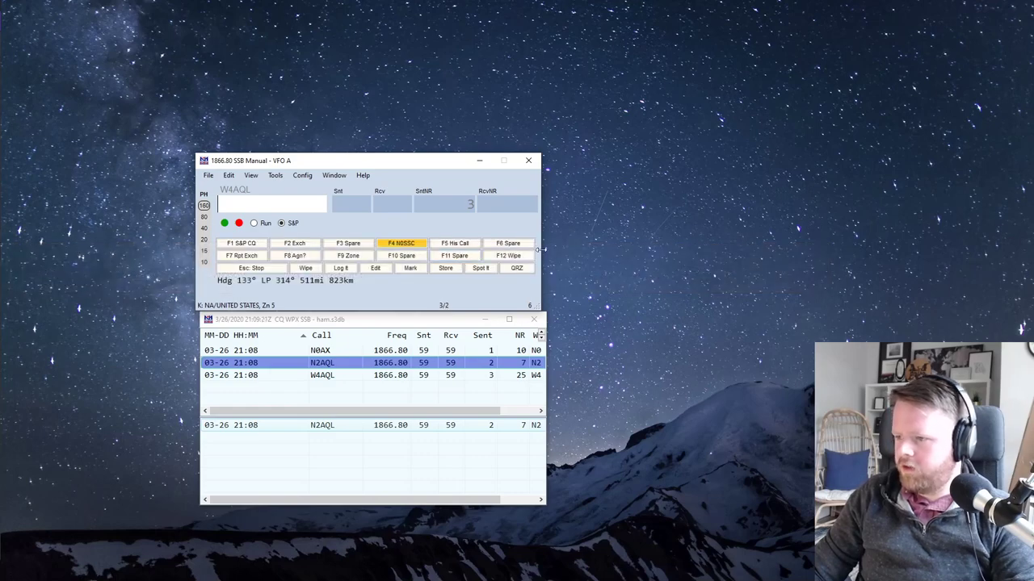
left_click(333, 175)
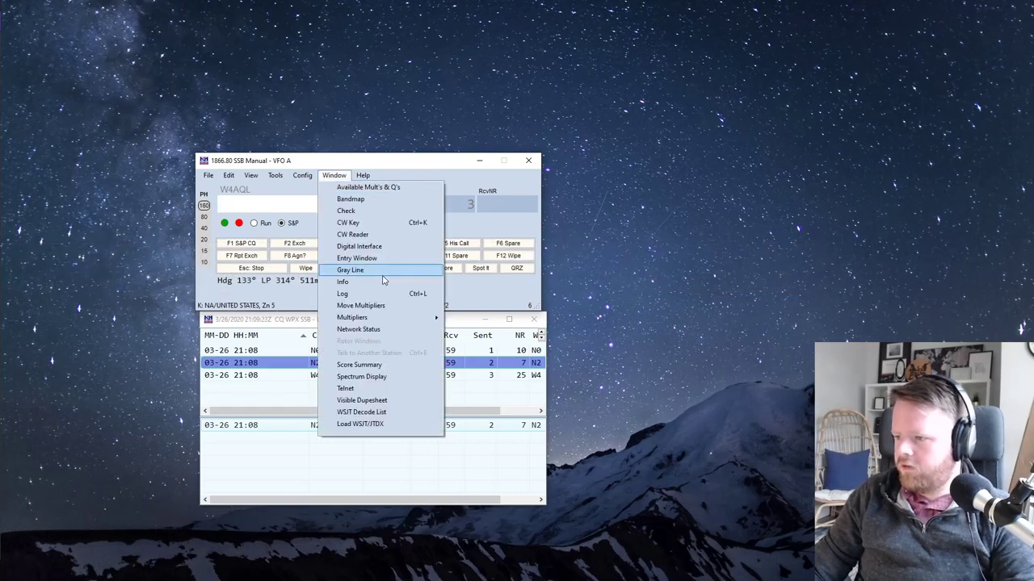
left_click(355, 364)
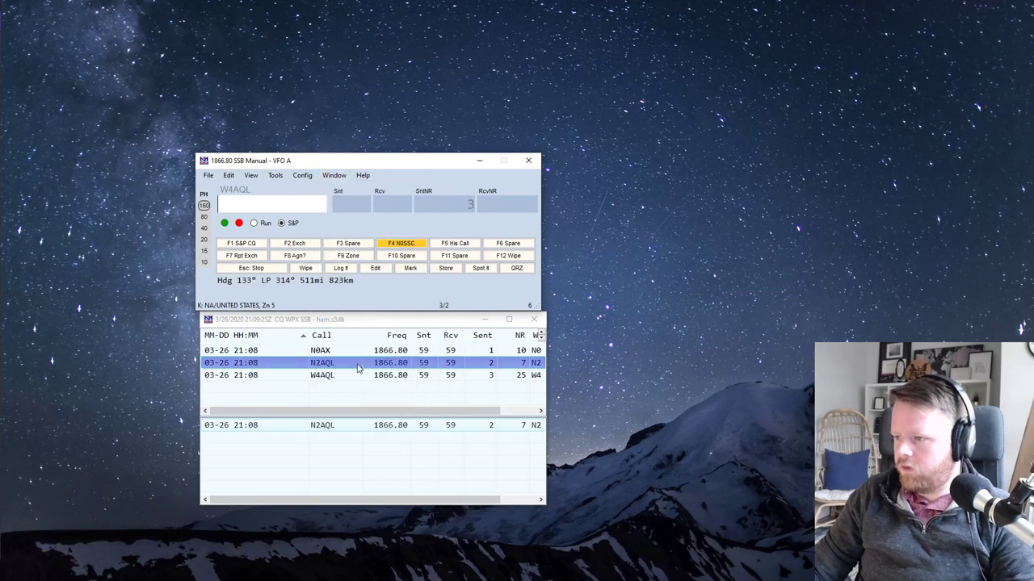
left_click_drag(829, 18, 623, 157)
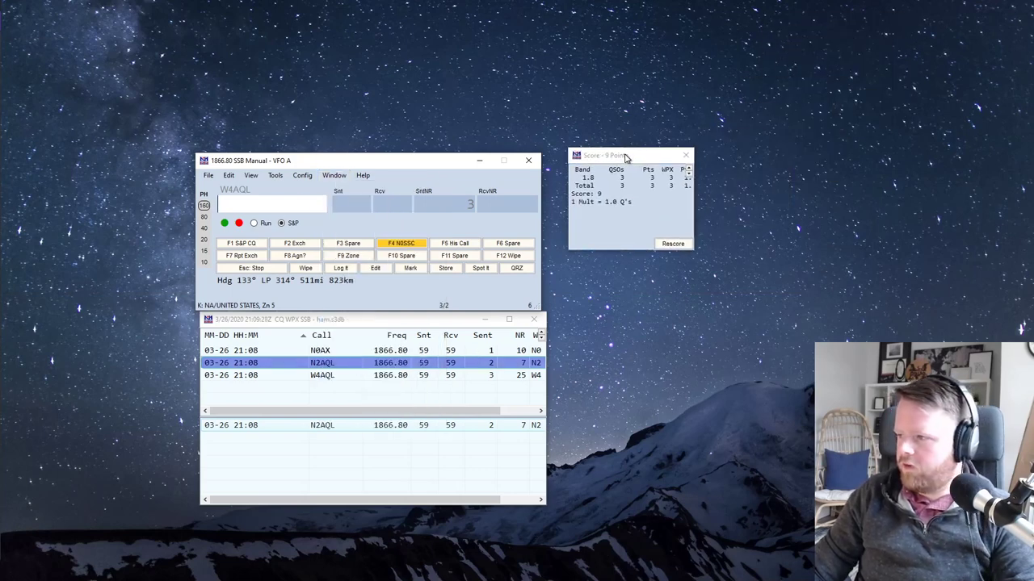
left_click(673, 243)
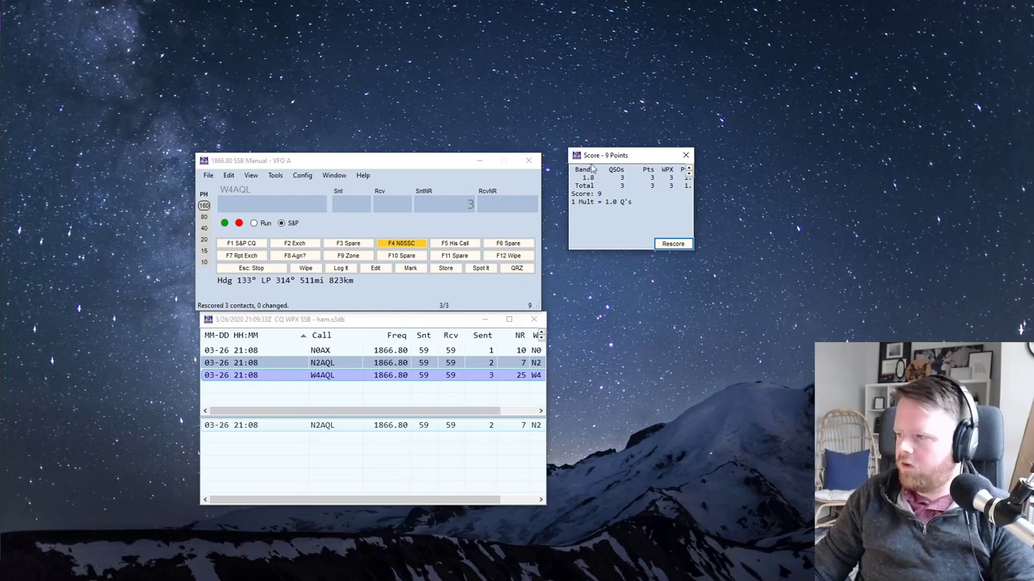
mouse_move(616, 161)
left_mouse_down()
mouse_move(589, 184)
mouse_move(609, 177)
left_mouse_up()
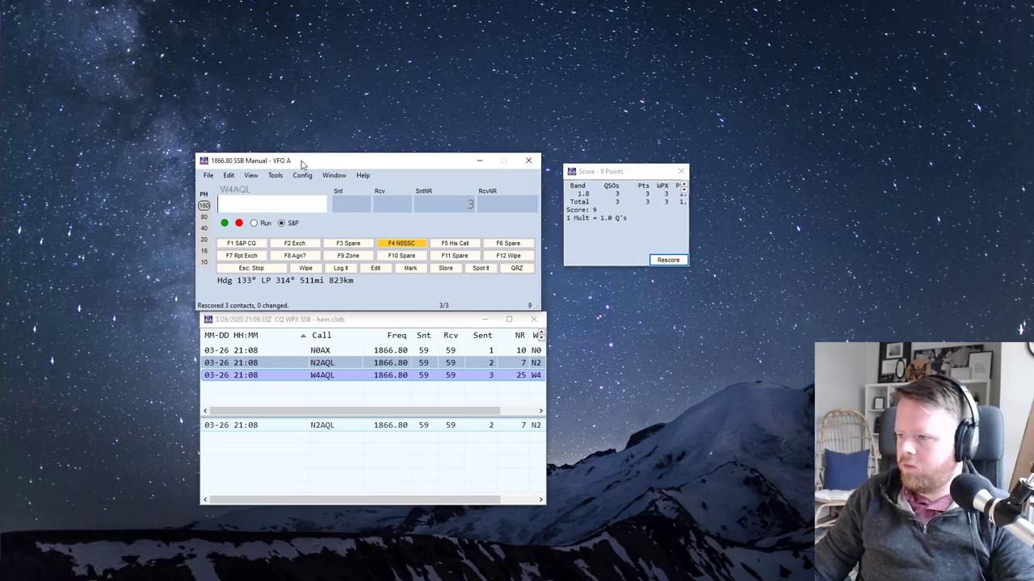
Step: Show the Gray Line day-and-night world map positioned above the Entry window
left_click(333, 175)
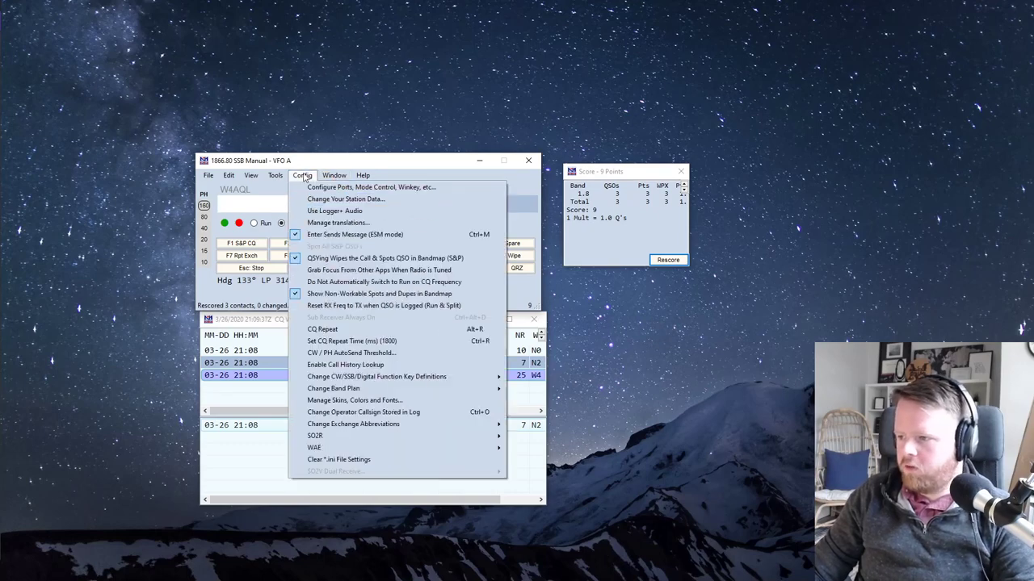
left_click(206, 208)
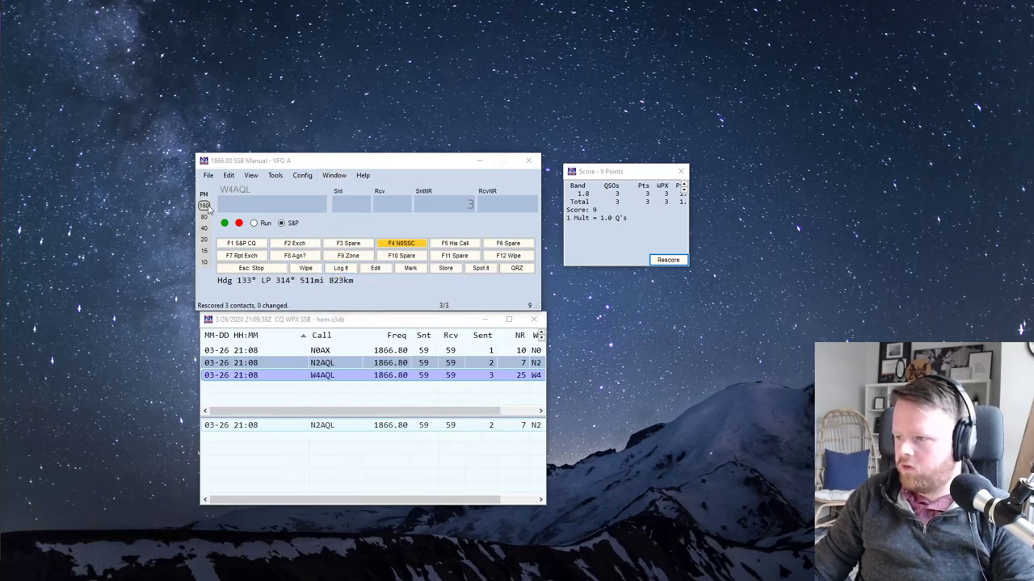
left_click(465, 206)
left_click_drag(0, 145, 401, 57)
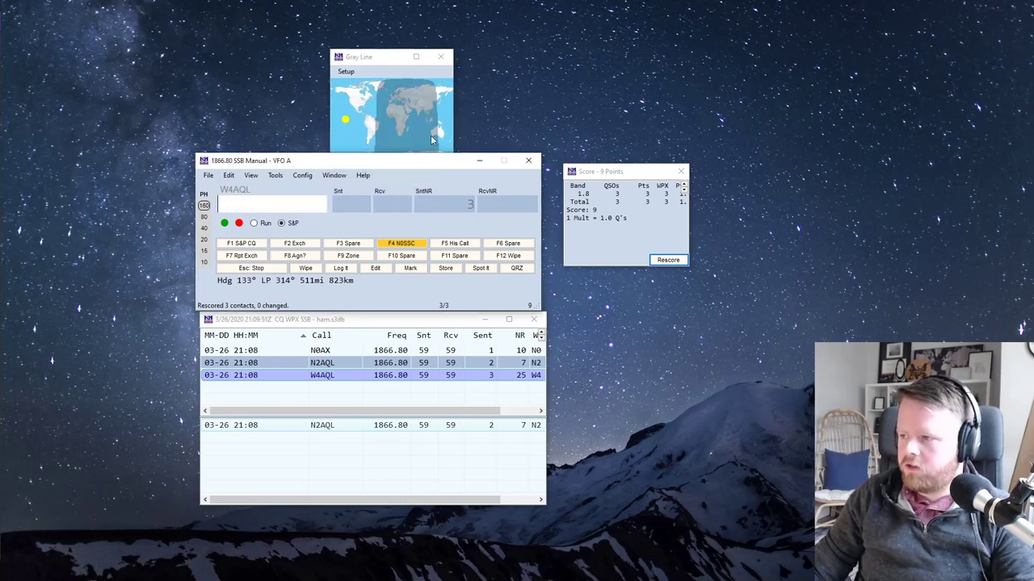
left_click(333, 175)
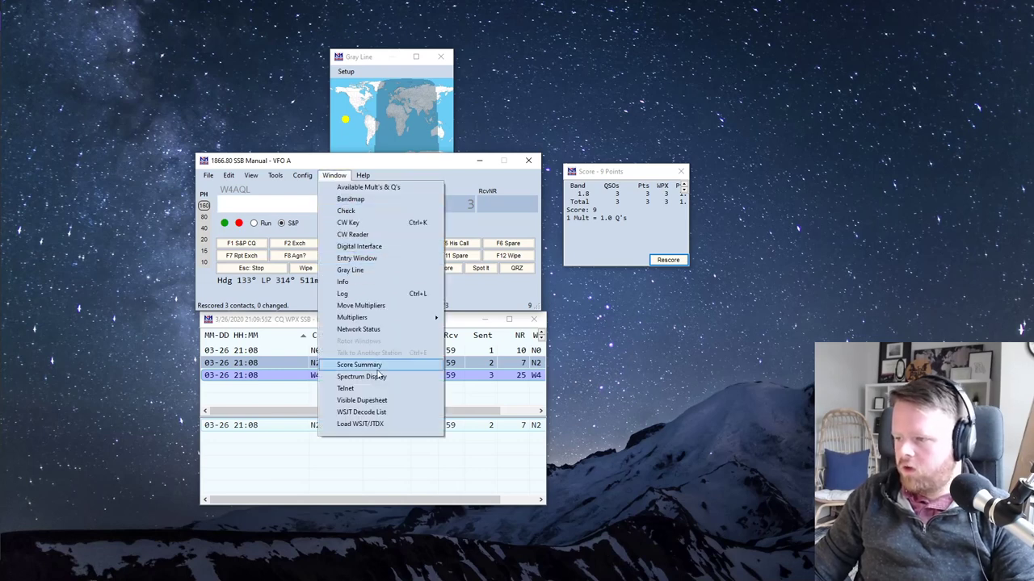
Step: Open the Info window with QSO-rate graphs and move it to the upper right
left_click(352, 283)
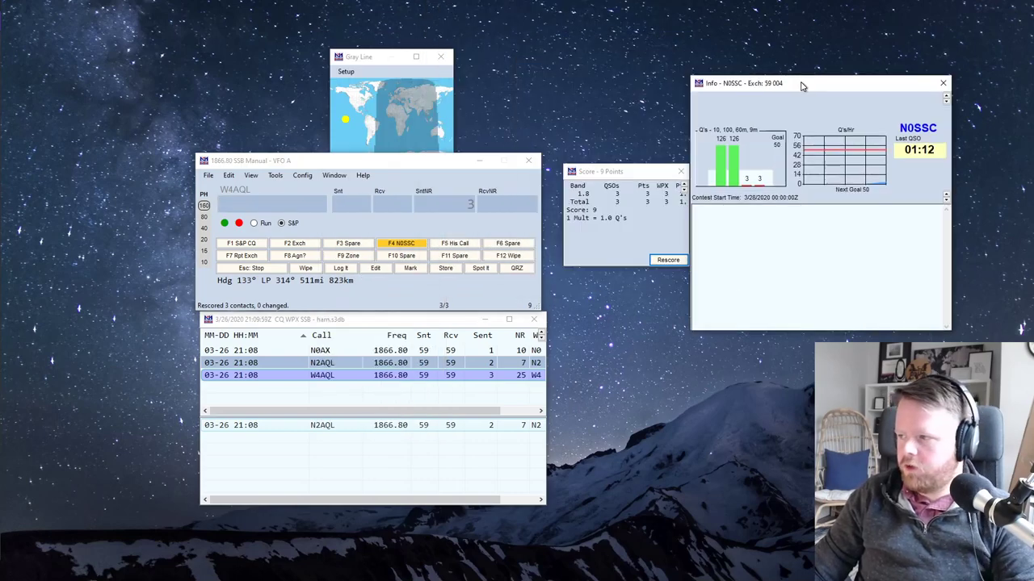
left_click_drag(788, 85, 658, 44)
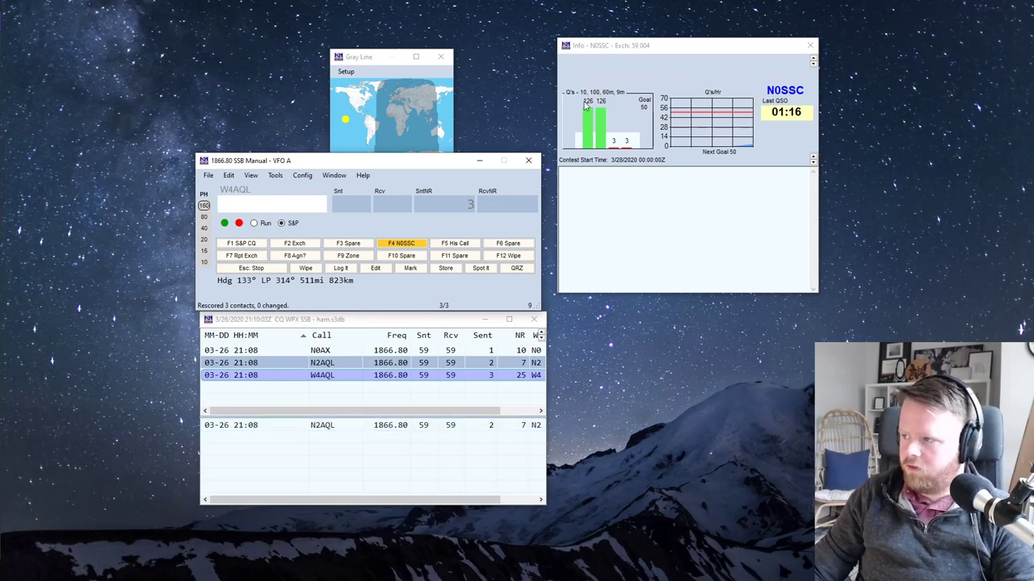
mouse_move(587, 106)
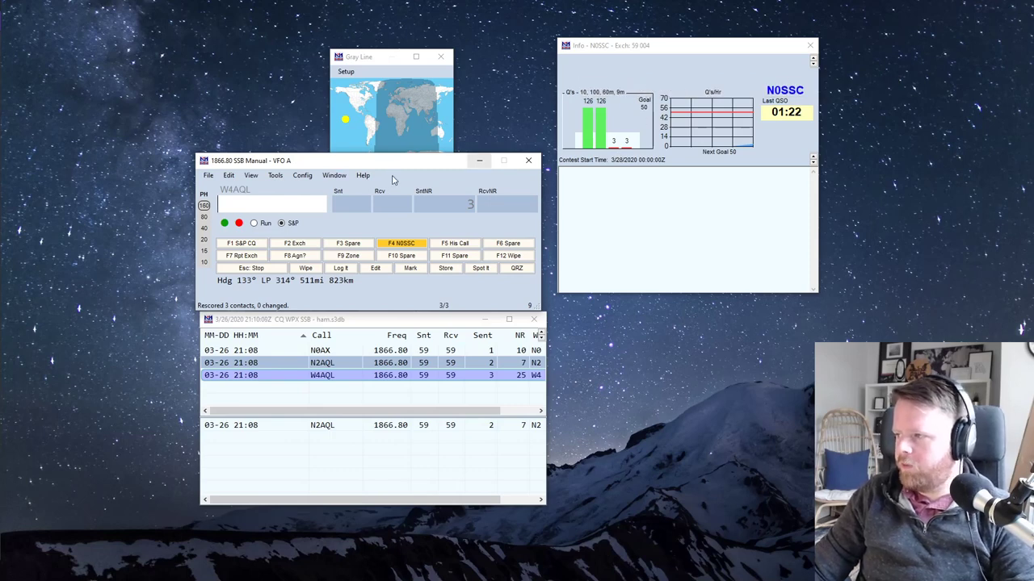
Step: Open the Telnet window, choose VE7CC on the Clusters tab, and connect
left_click(335, 175)
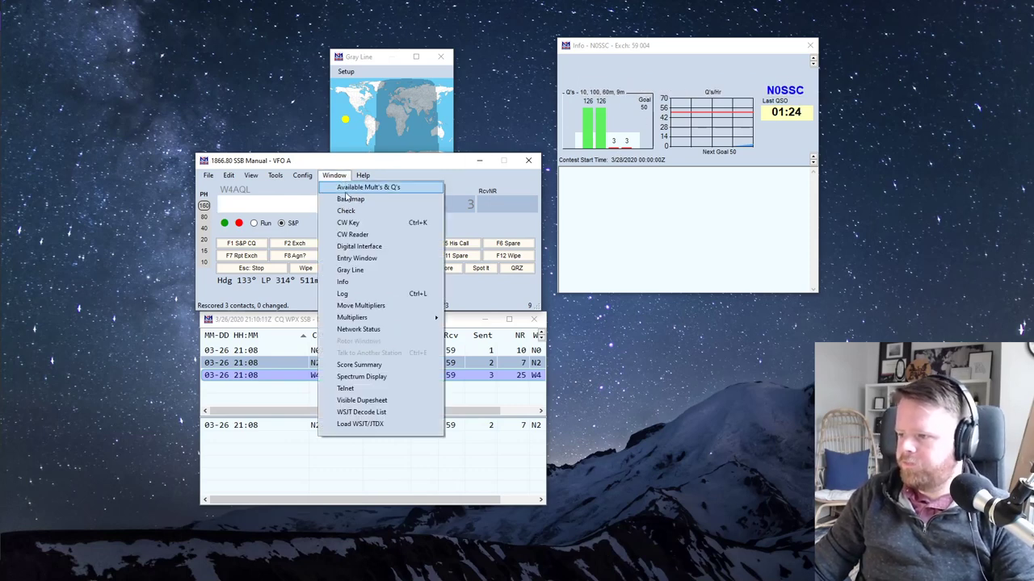
left_click(355, 388)
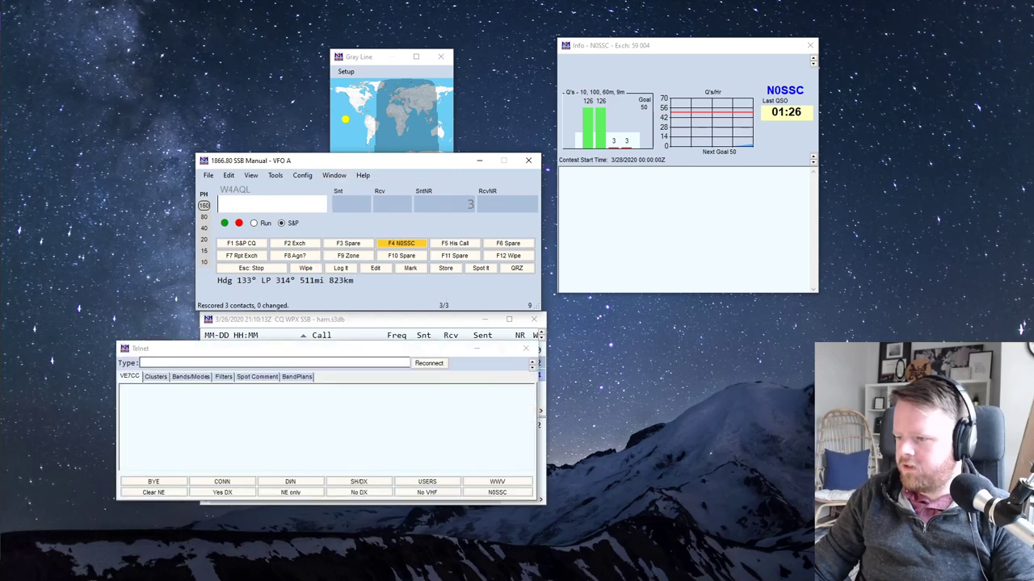
left_click_drag(238, 357, 281, 332)
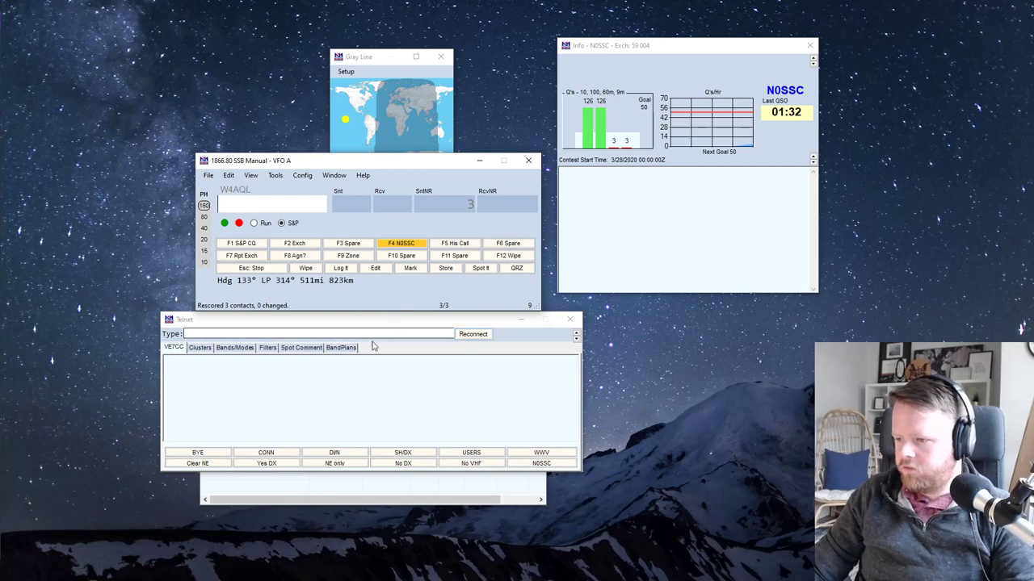
left_click(192, 334)
left_click(195, 348)
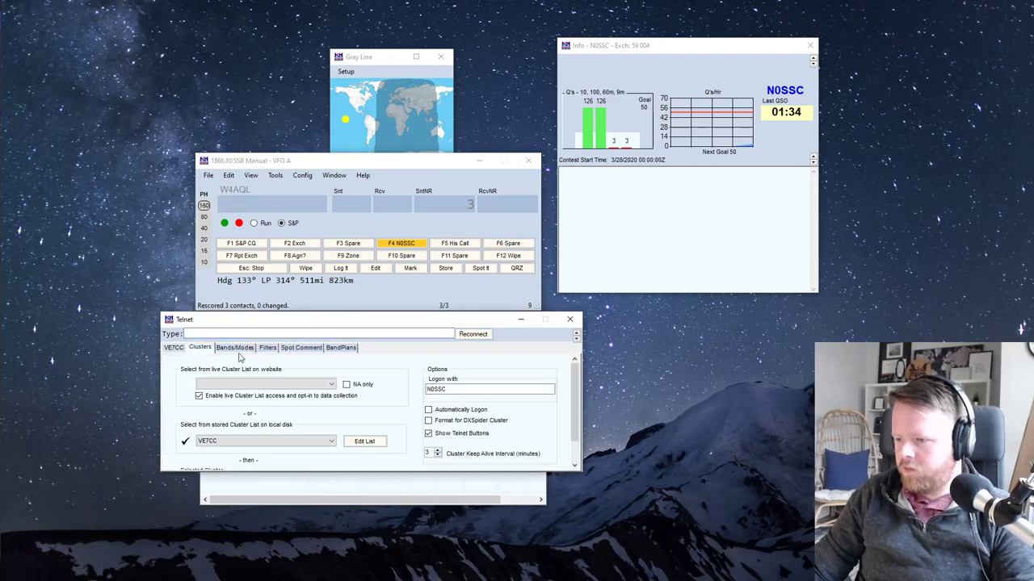
left_click(307, 449)
scroll(318, 403, "down", 1)
left_click(318, 439)
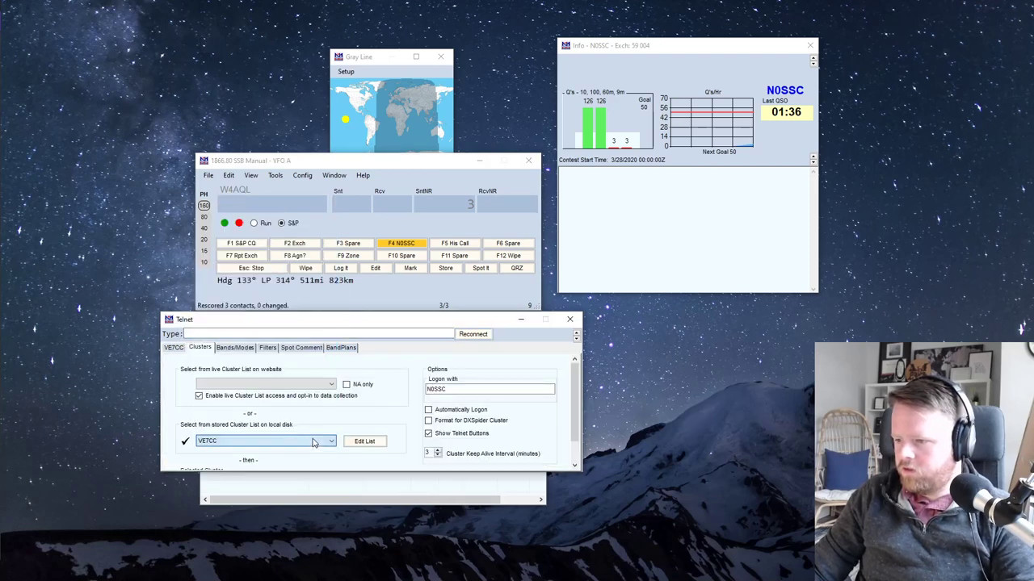
scroll(397, 410, "down", 1)
left_click(223, 454)
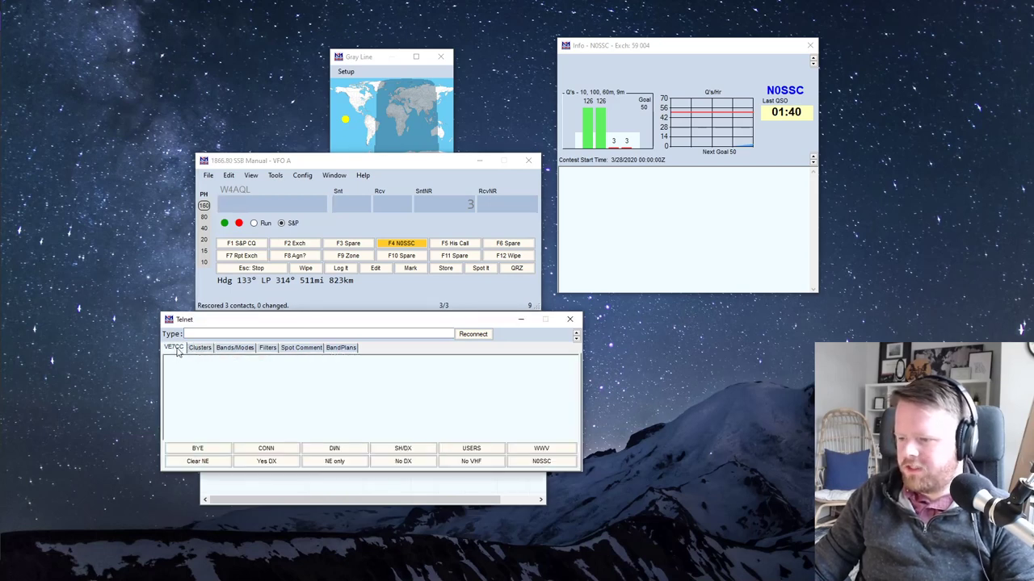
left_click(202, 348)
left_click(228, 456)
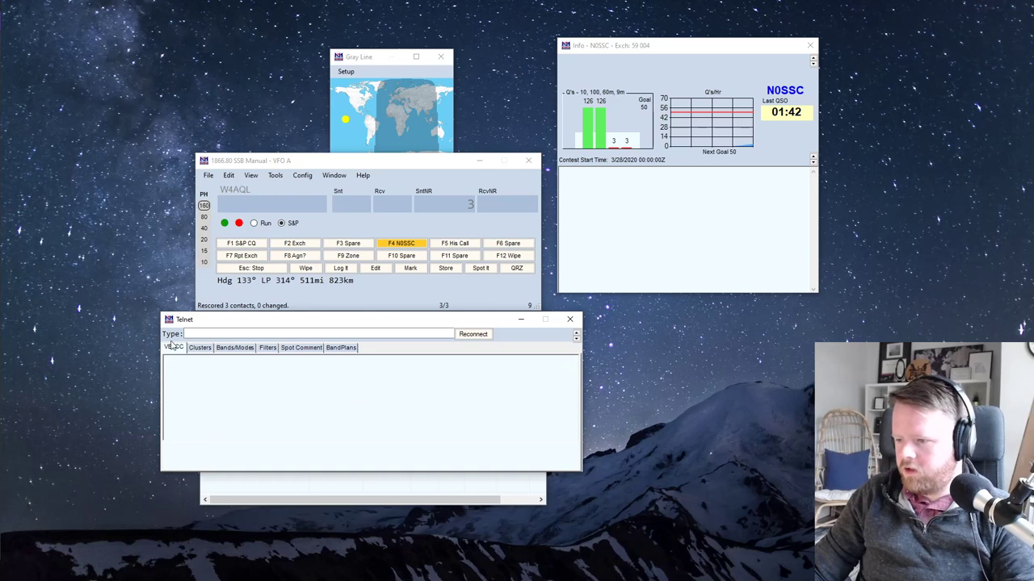
Step: Log into the cluster with the station callsign, request SH/DX spots, and minimize Telnet
left_click(213, 335)
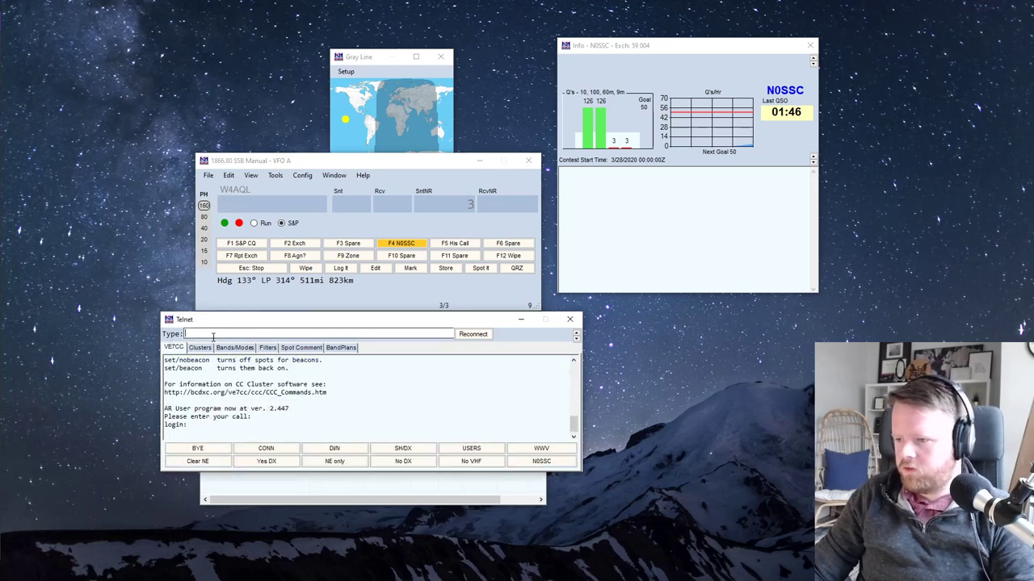
type("n0ssc")
key("Return")
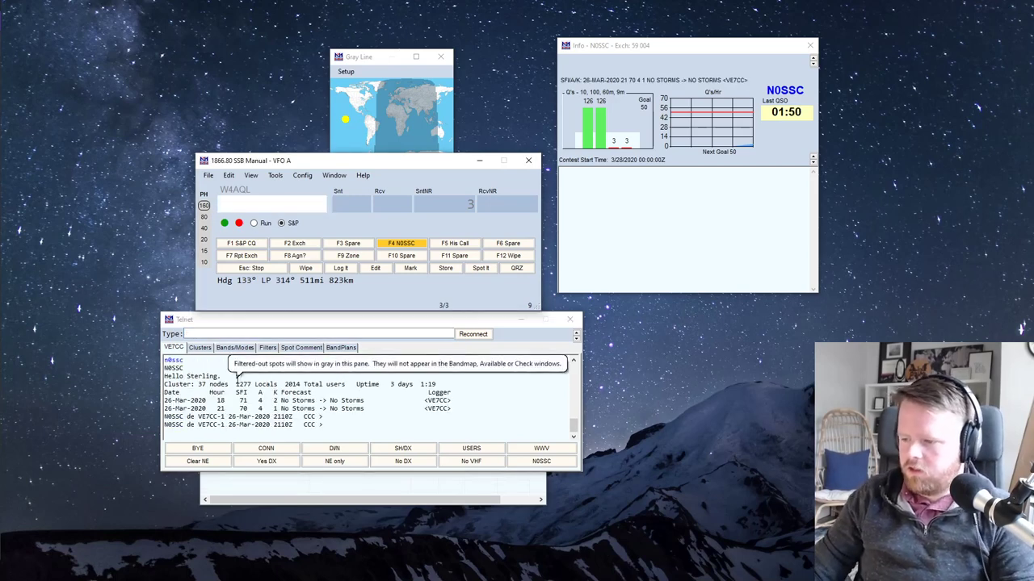
left_click(416, 452)
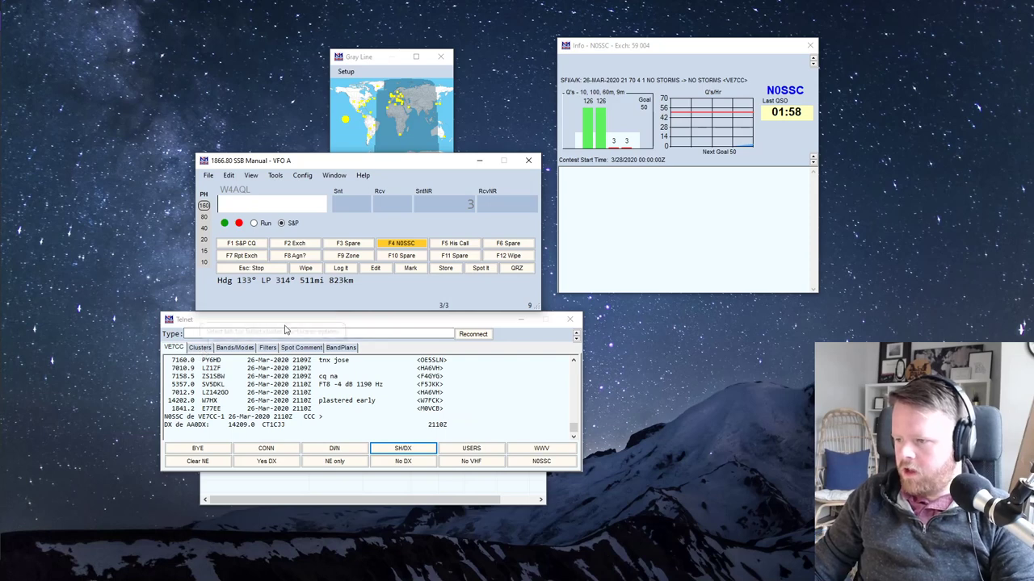
left_click(522, 321)
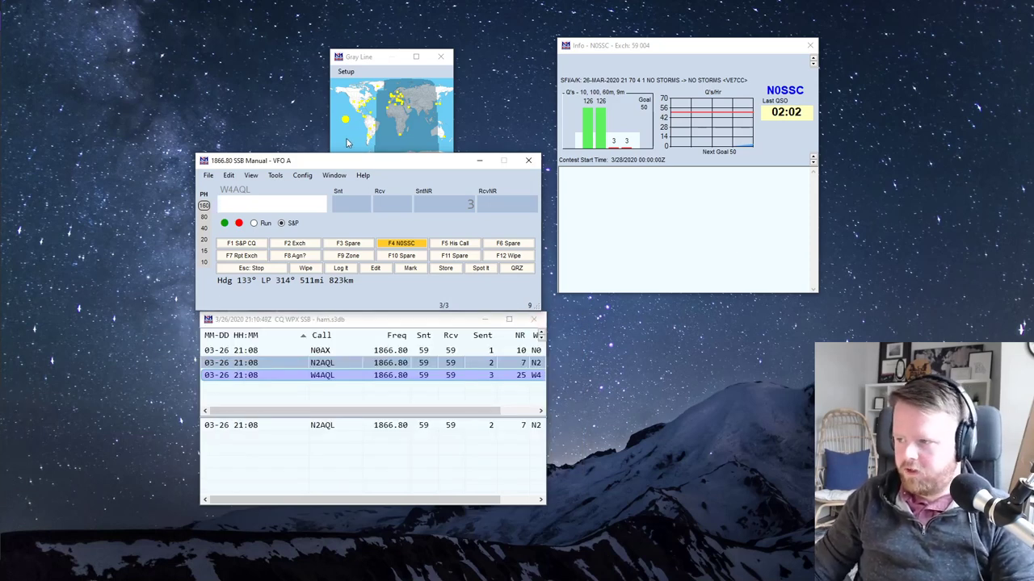
Step: Open the Bandmap of 20 m spots, zoom it out, and retune to 14250.00 USB
left_click(341, 182)
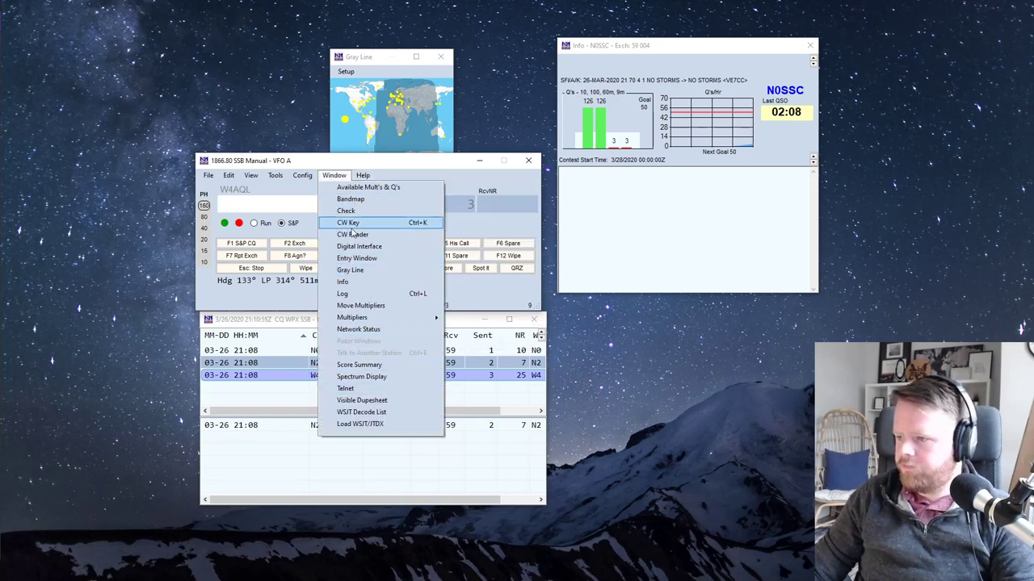
left_click(347, 202)
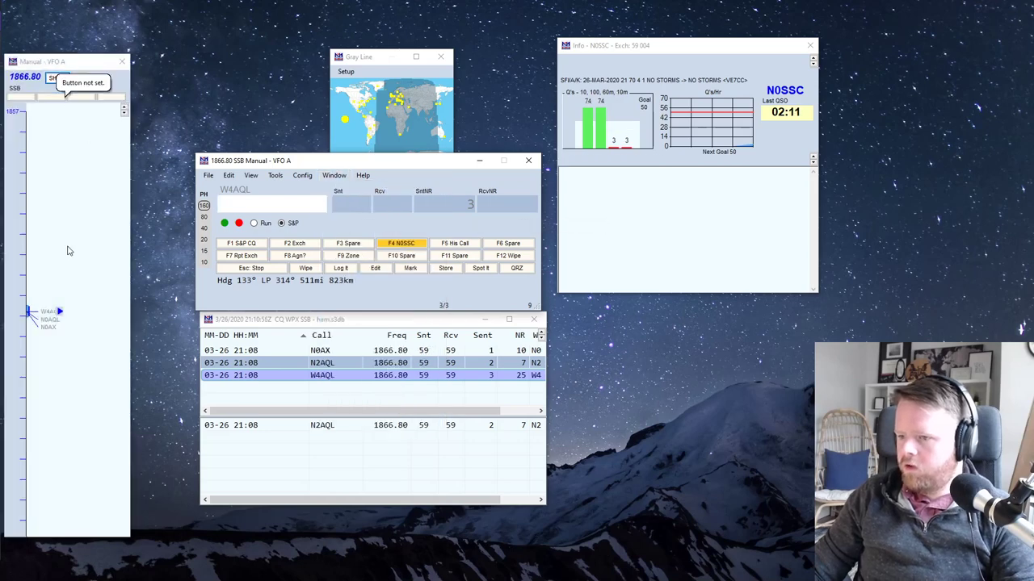
scroll(81, 317, "down", 3)
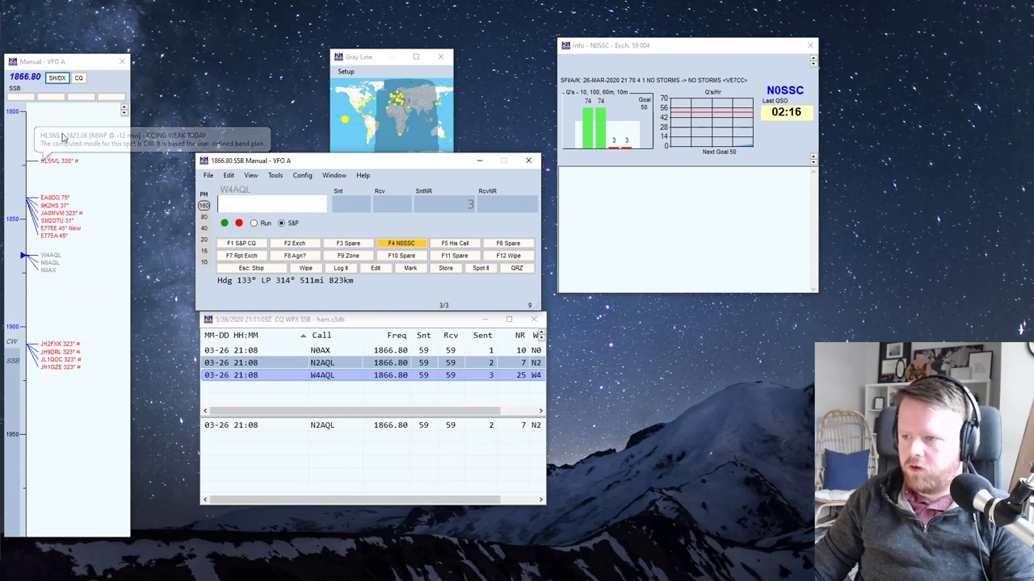
left_click(253, 202)
type("1420")
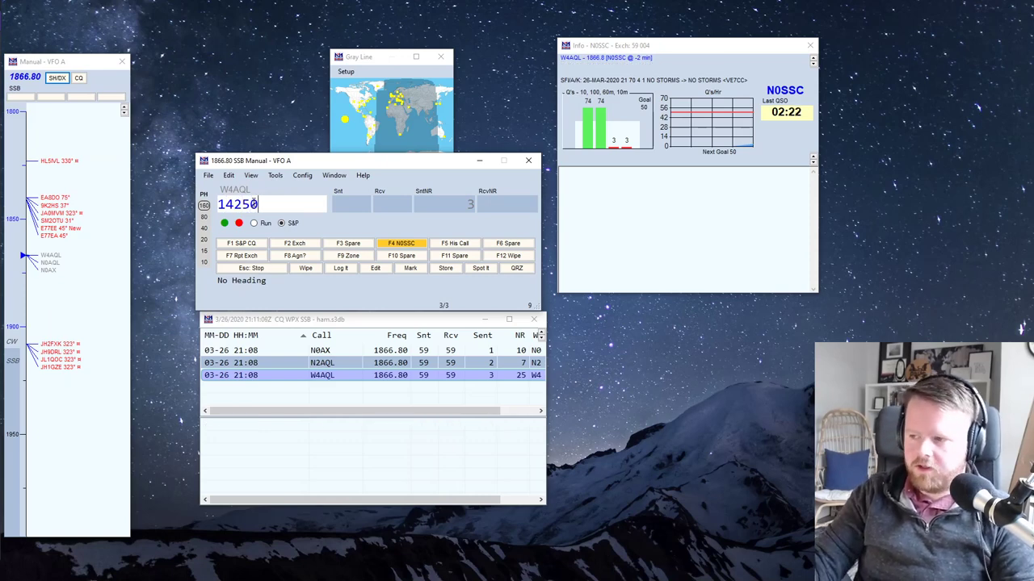
type("0")
key("Return")
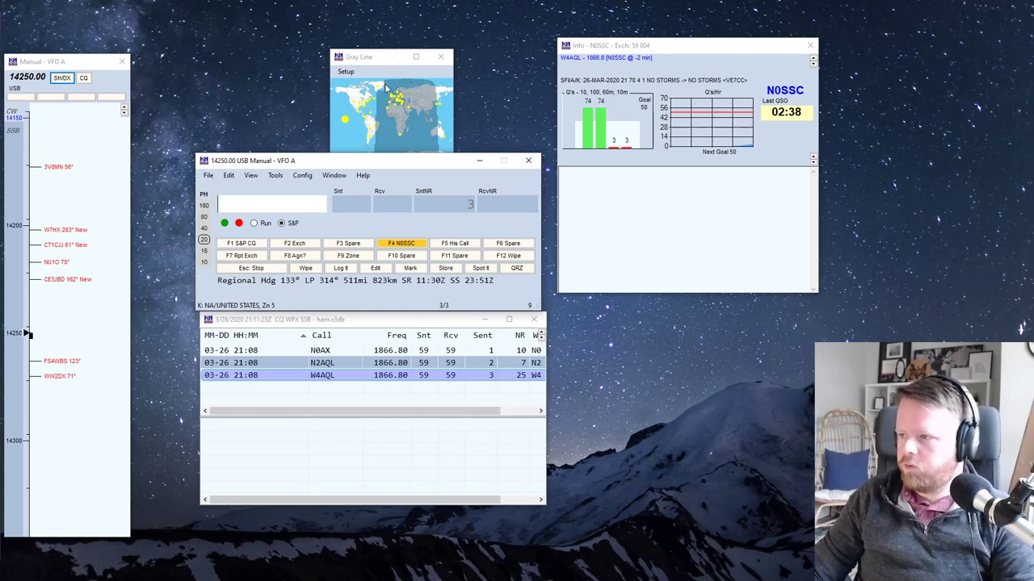
left_click(53, 280)
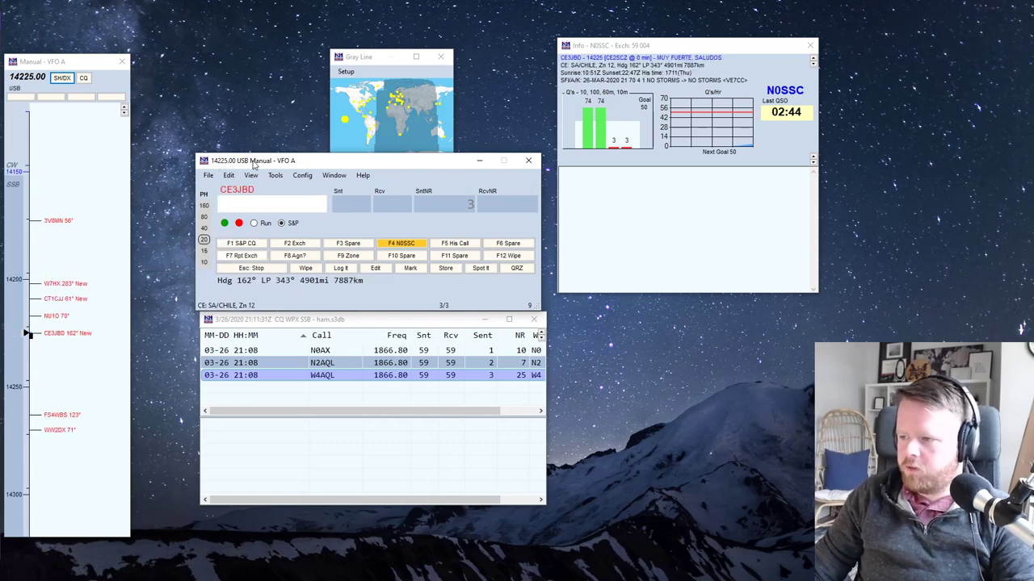
key("Return")
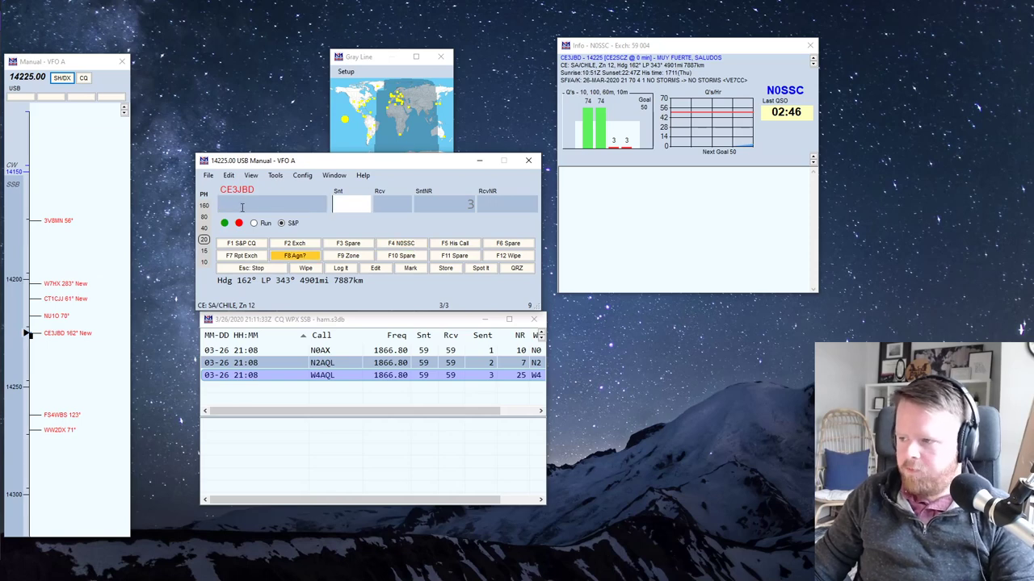
key("space")
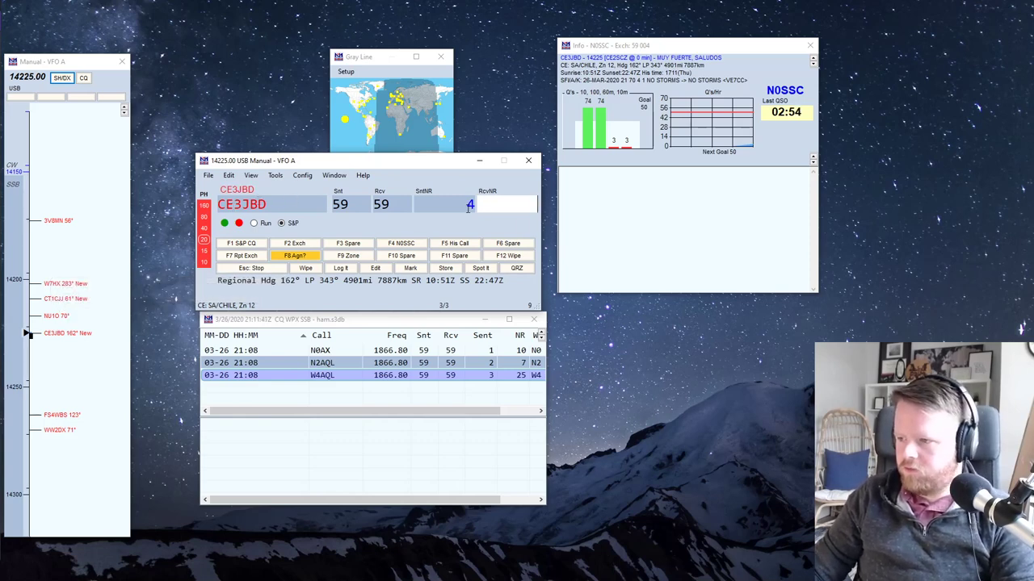
type("50")
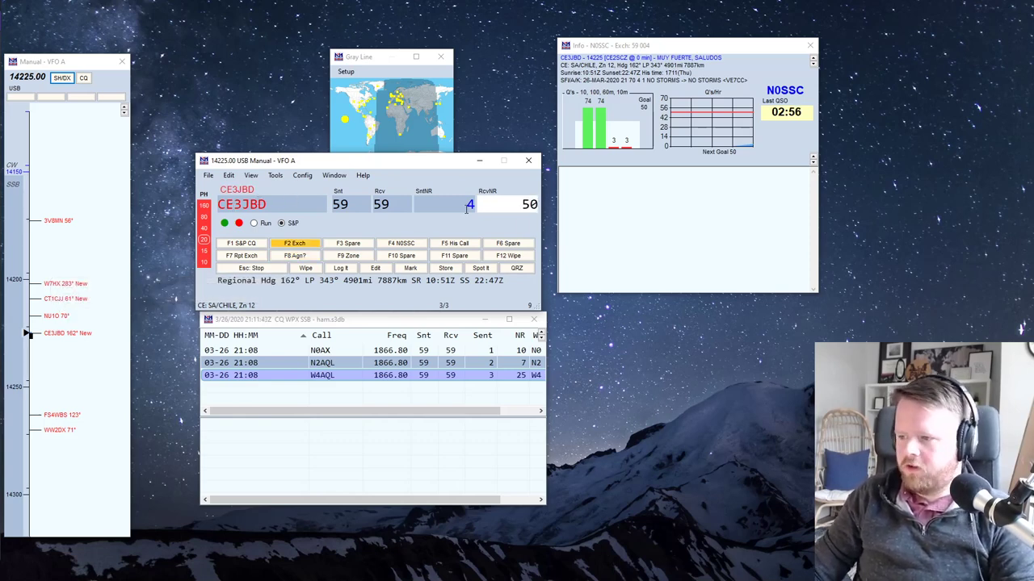
key("Return")
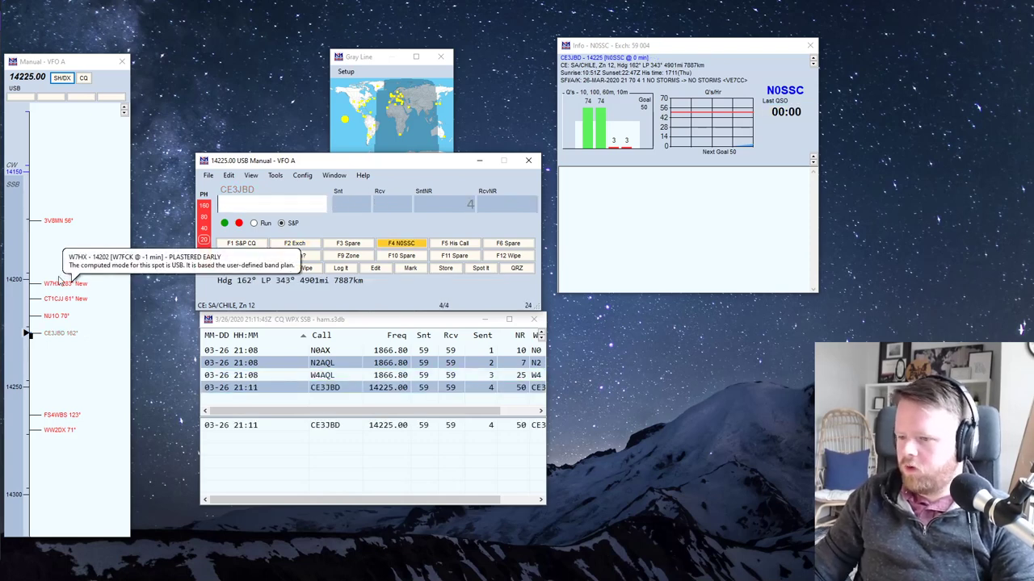
Step: Log NU1O from its bandmap spot at 14217 with received number 74
left_click(52, 322)
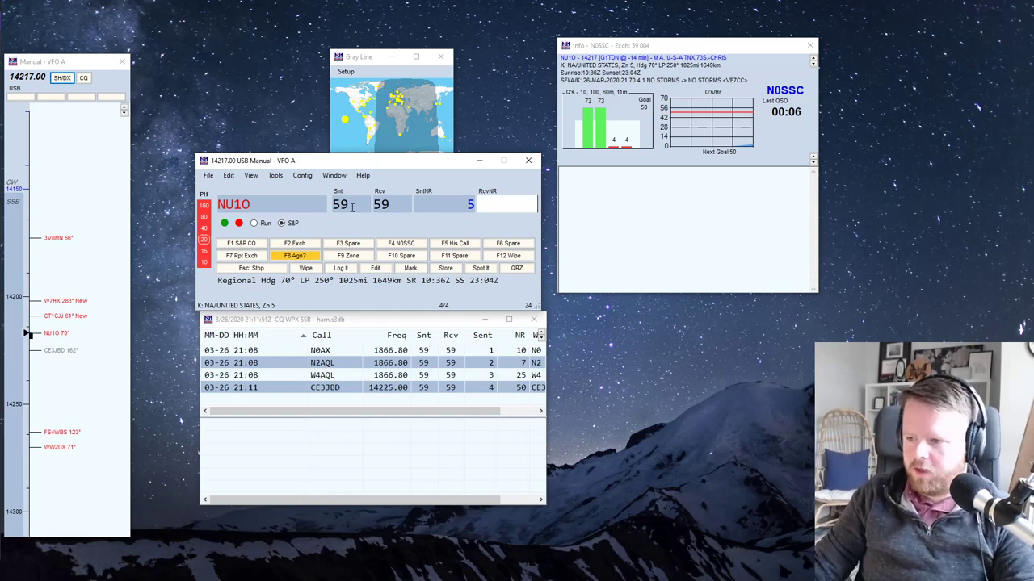
type("74")
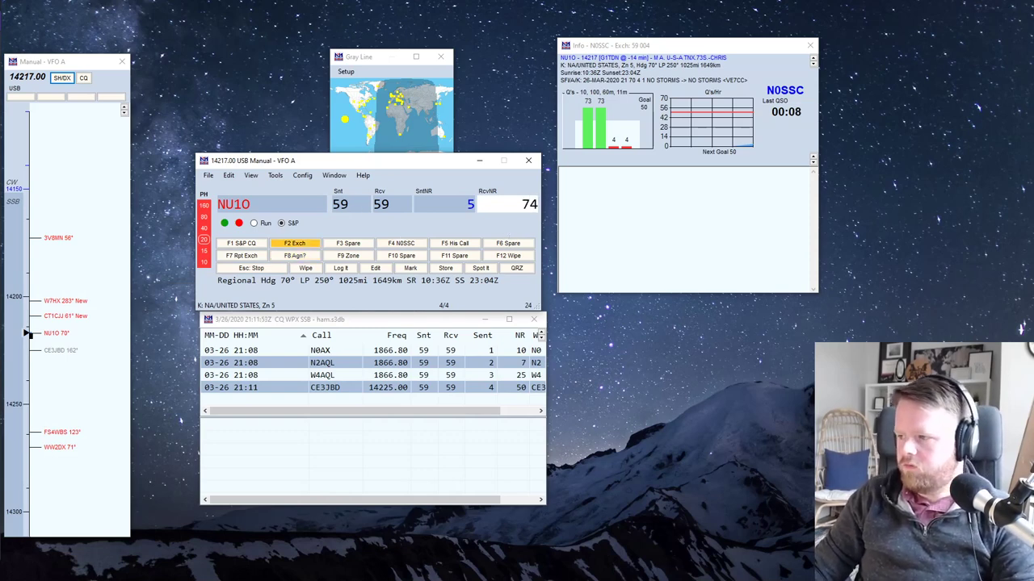
key("Return")
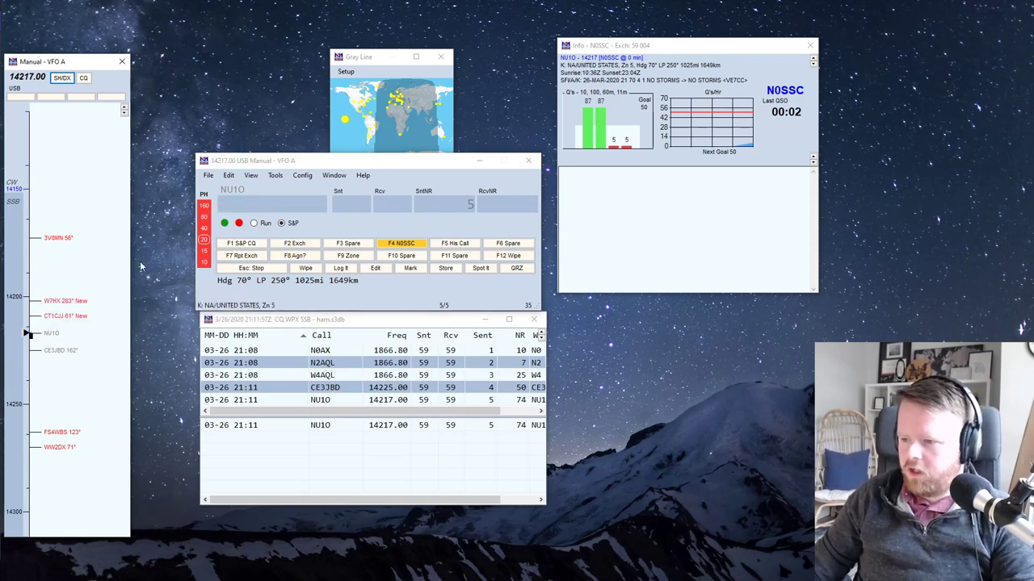
Step: Retune the radio to 14250.00 via the callsign field
left_click(273, 203)
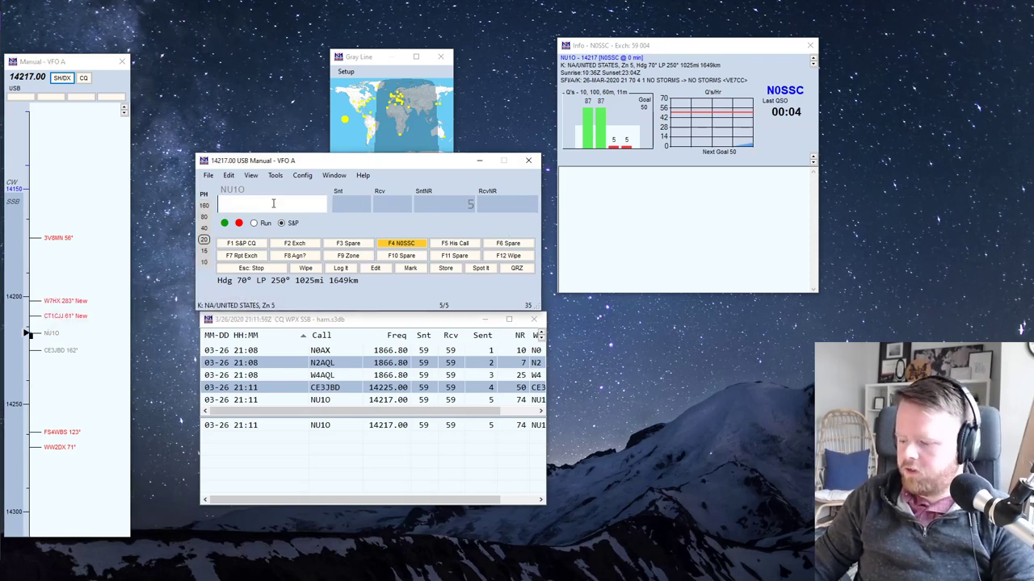
type("14250")
key("Return")
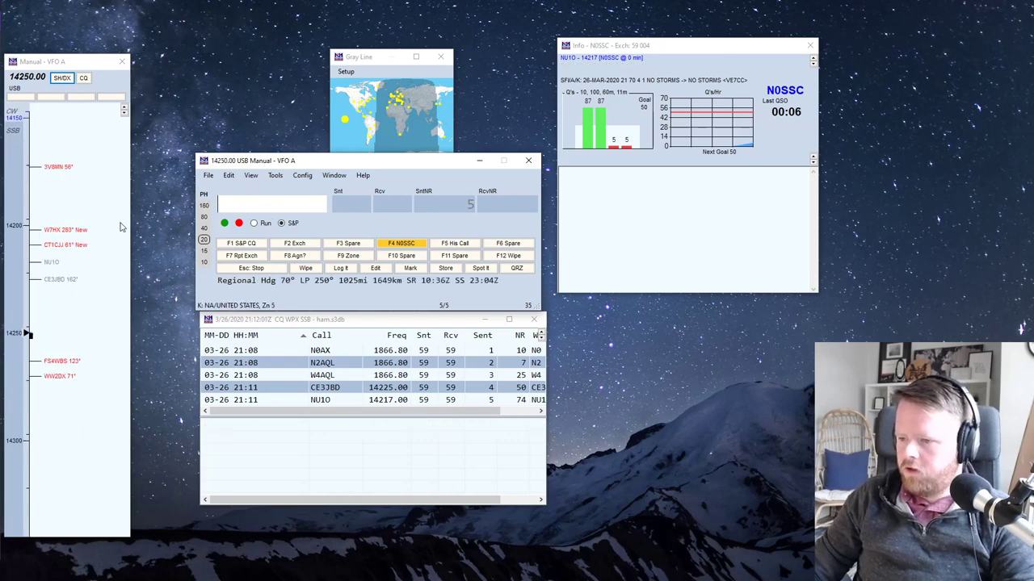
Step: Switch to Run and back to S&P mode, then retune the radio to 14225.00
left_click(254, 223)
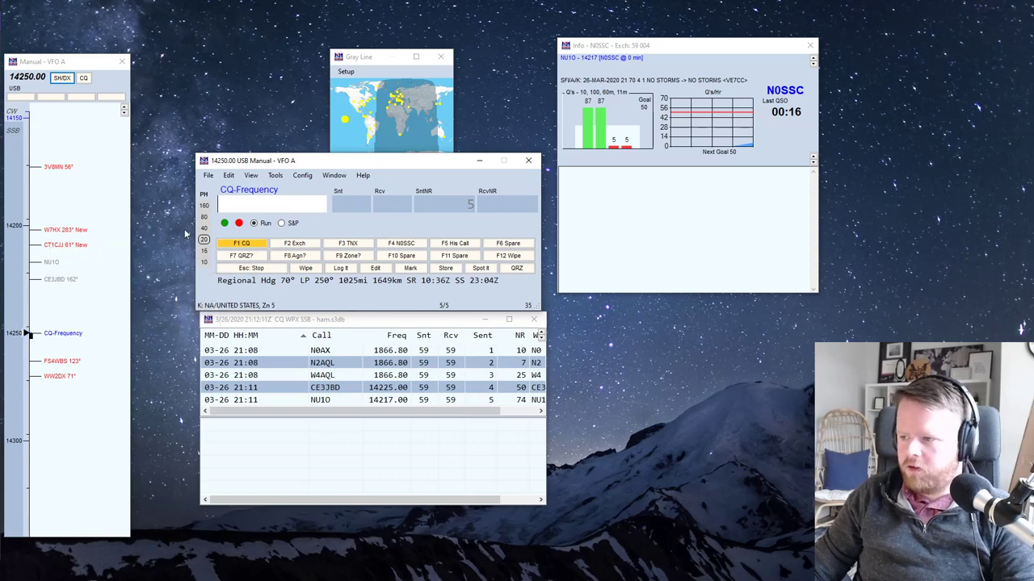
left_click(281, 224)
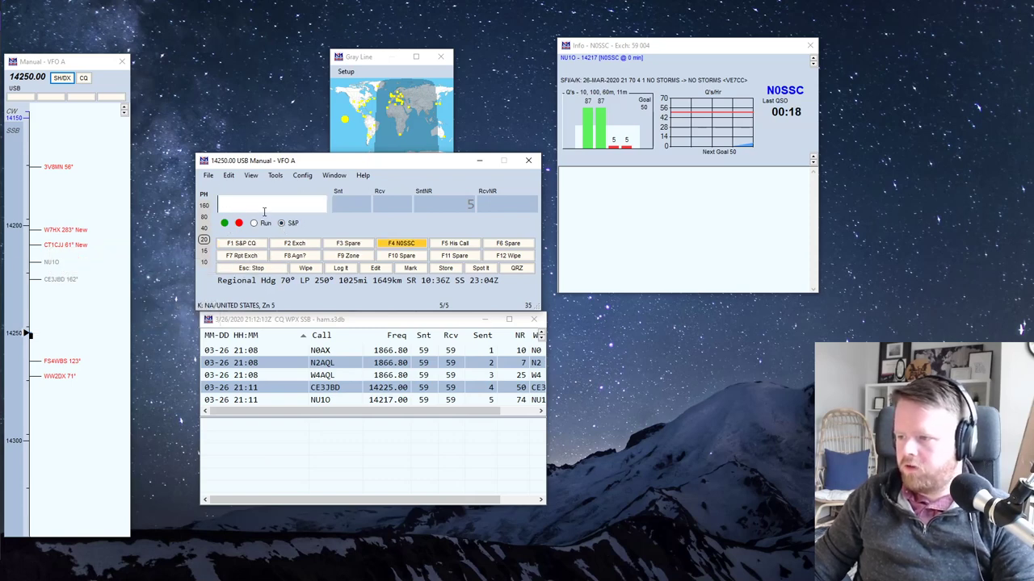
type("15")
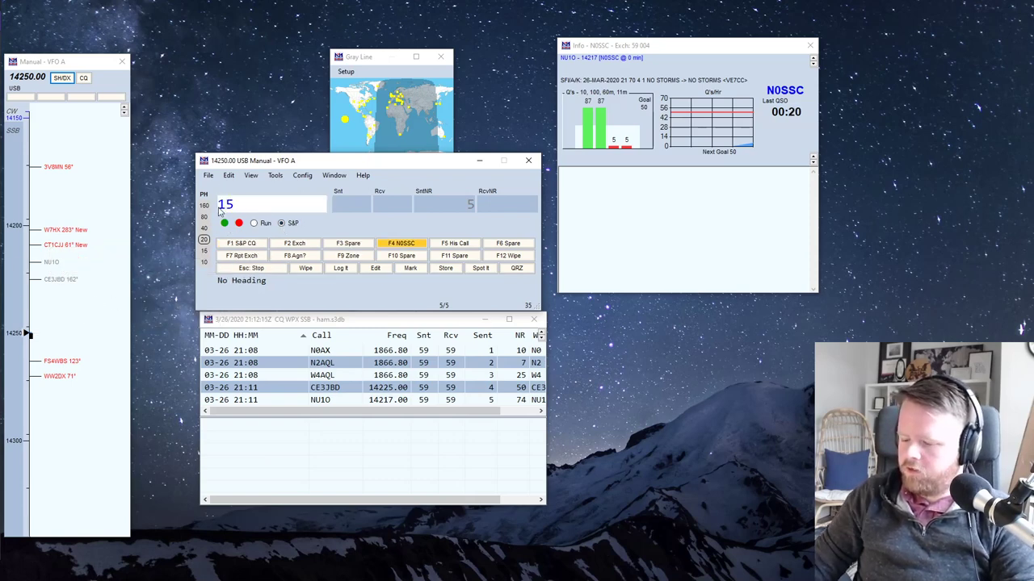
type("422")
key("BackSpace")
key("BackSpace")
key("BackSpace")
type("225")
key("Return")
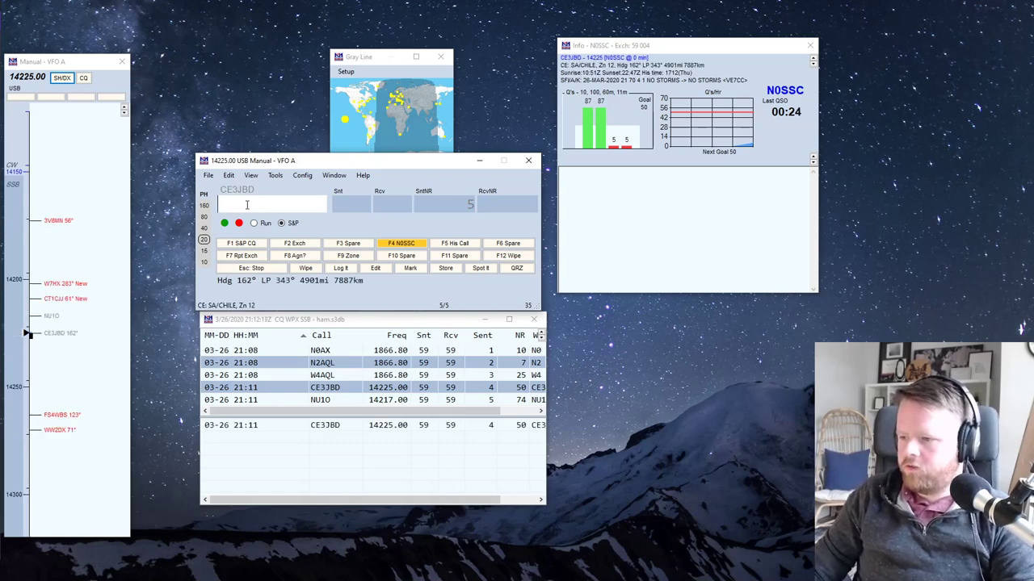
type("142")
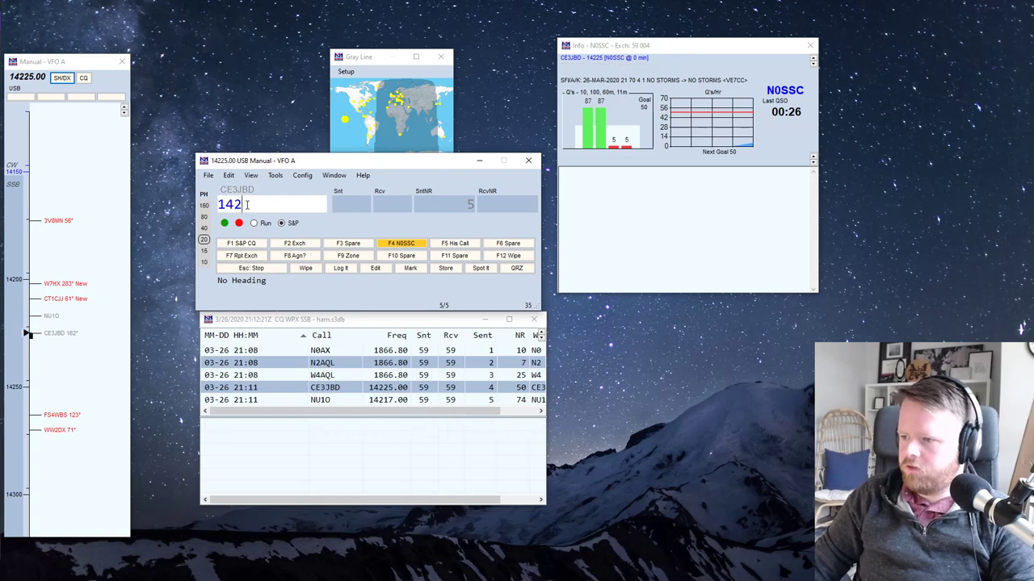
type("35")
Step: Tune to 14235.00 and log K3LR with received serial 5, dismissing the File Not Found error
key("Return")
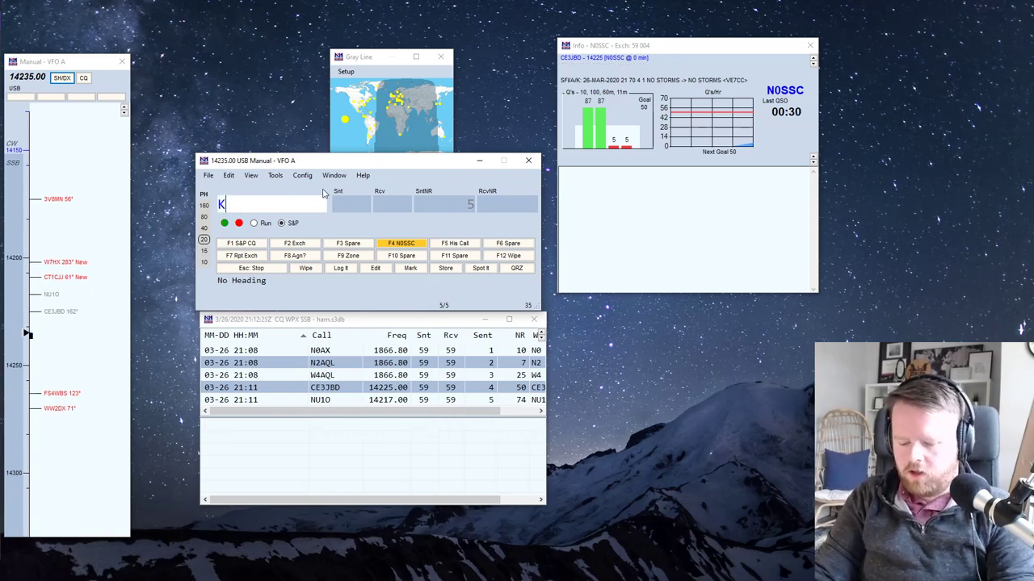
type("K3LR")
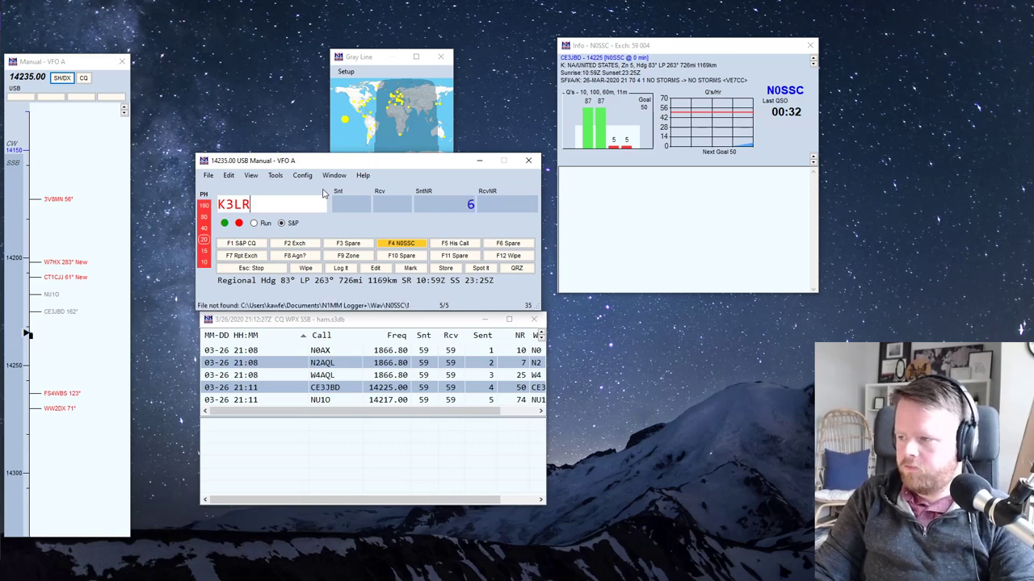
key("space")
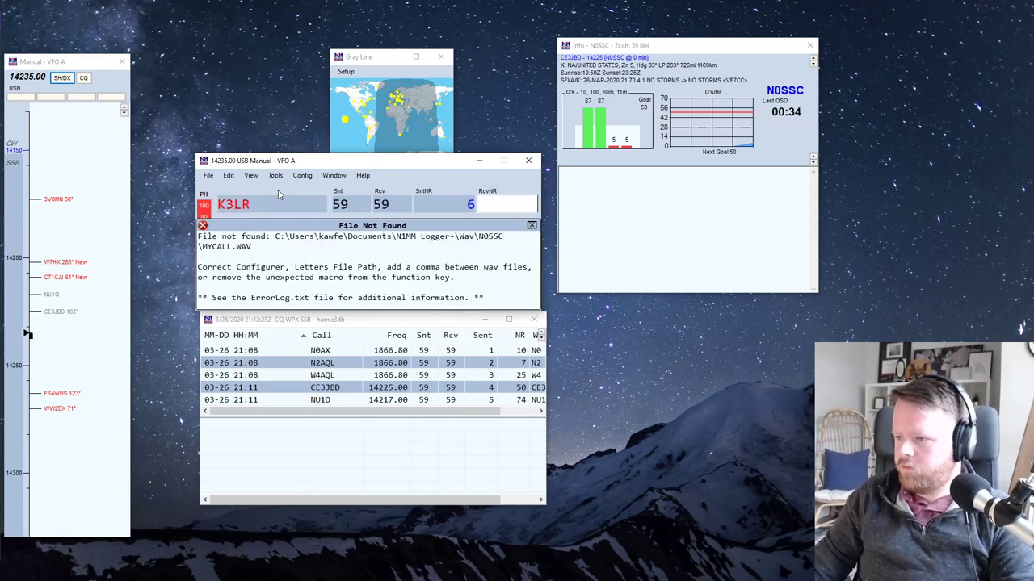
left_click(531, 226)
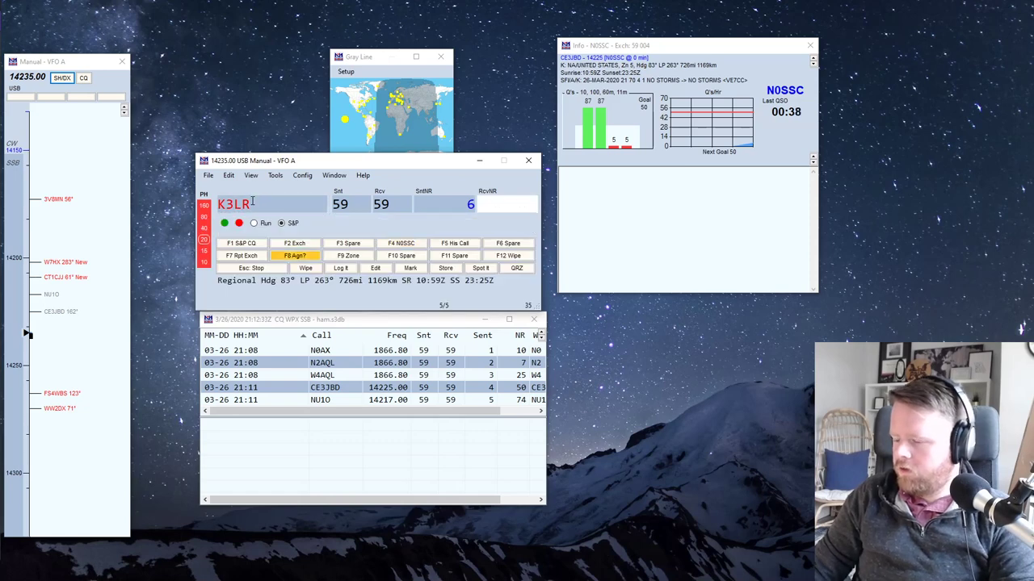
type("5")
key("Return")
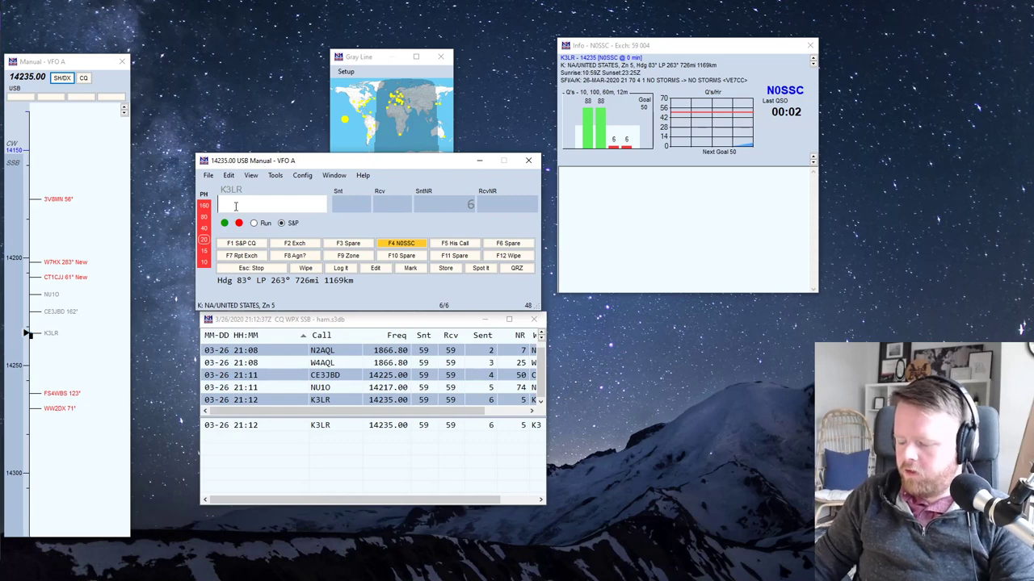
Step: Tune to 14312.00, enter K3LR, and clear the duplicate callsign
type("14312")
key("Return")
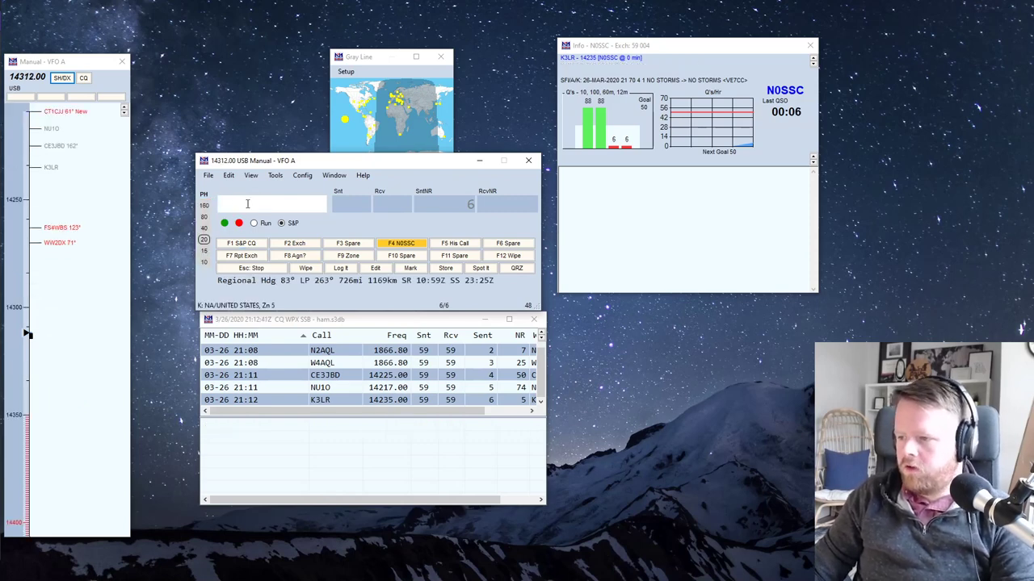
type("K3")
type("L")
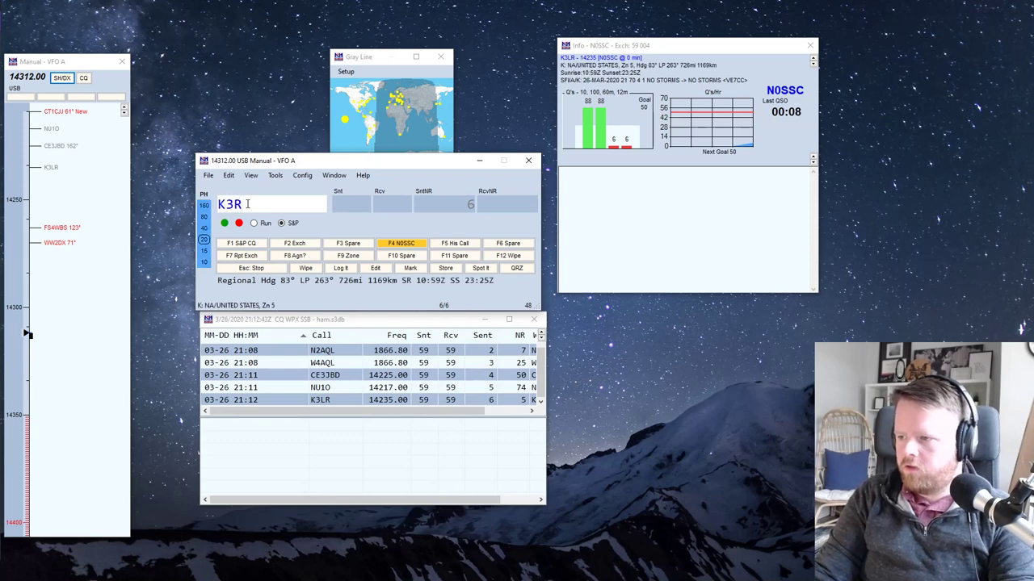
type("R")
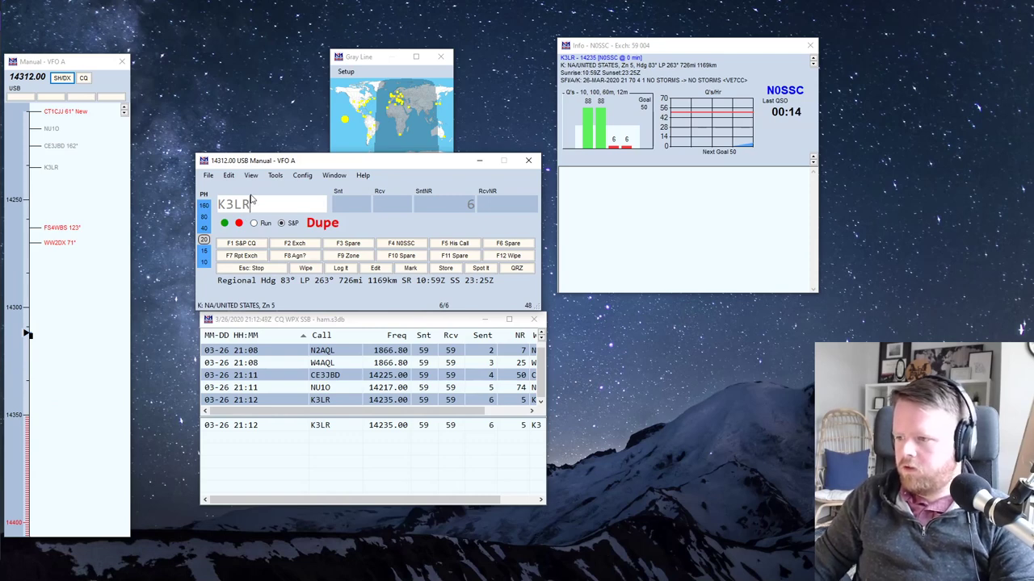
key("F4")
Step: Add K3LR as a local band map spot and step the radio down to 14271.75
key("alt+w")
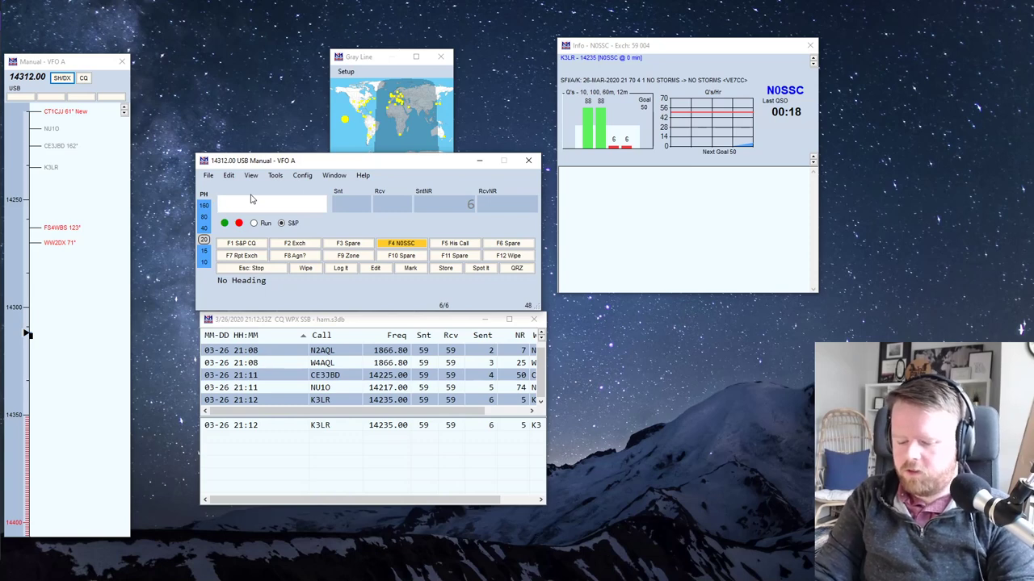
type("K3LR")
left_click(24, 295)
key("F4")
mouse_move(51, 377)
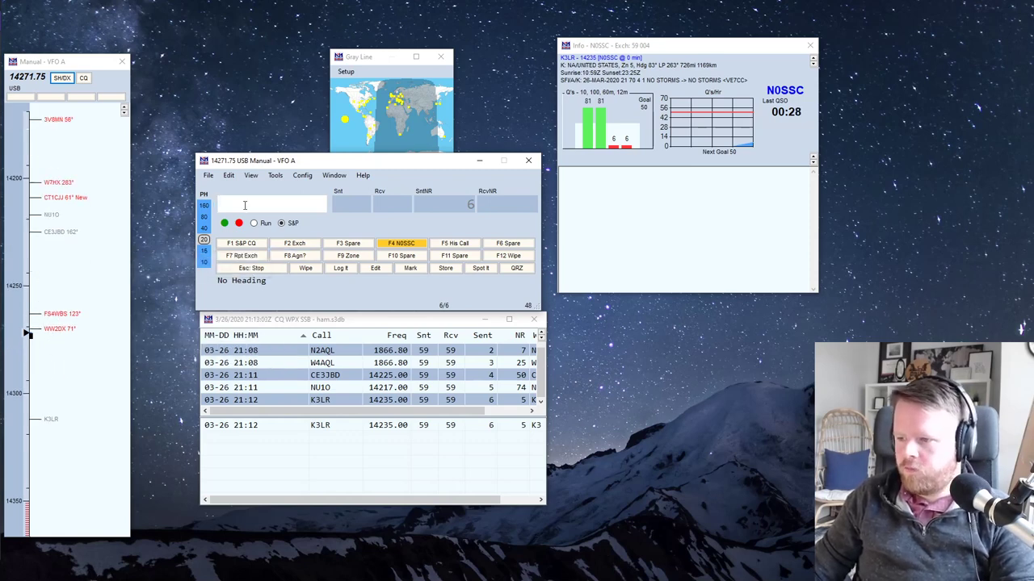
Step: Log W7GB with received serial 2
mouse_move(50, 333)
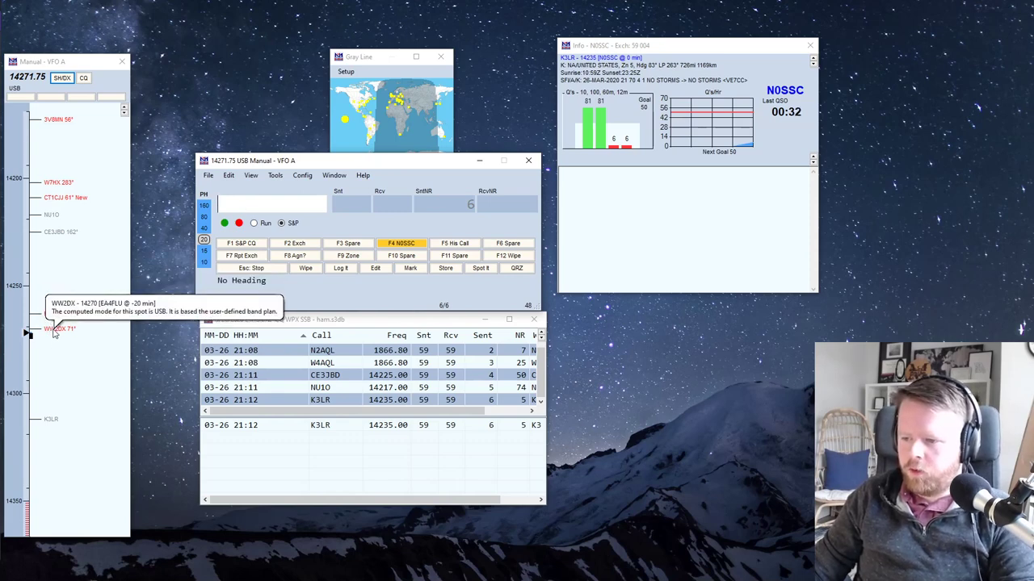
left_click(52, 329)
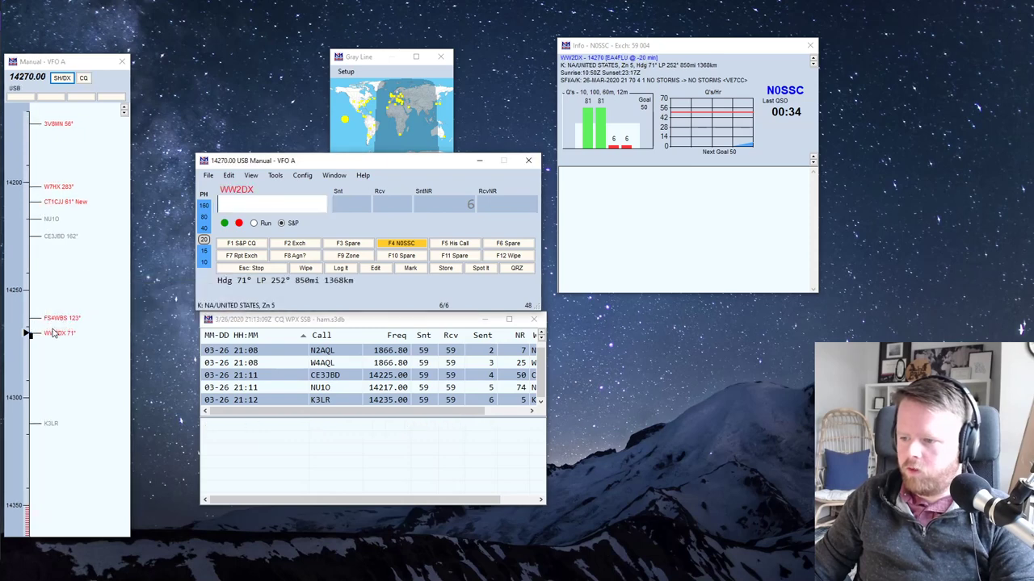
mouse_move(68, 190)
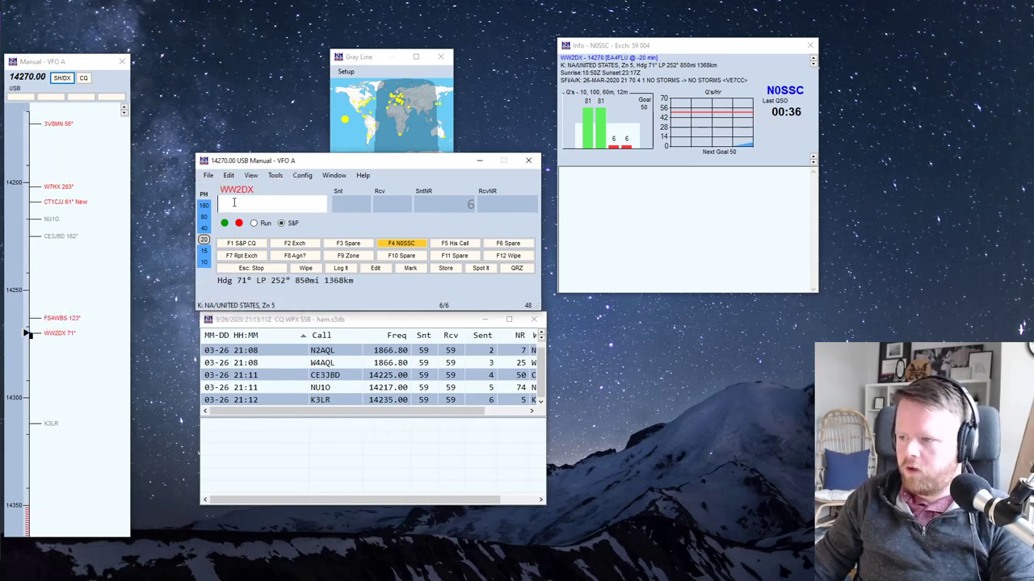
type("W7")
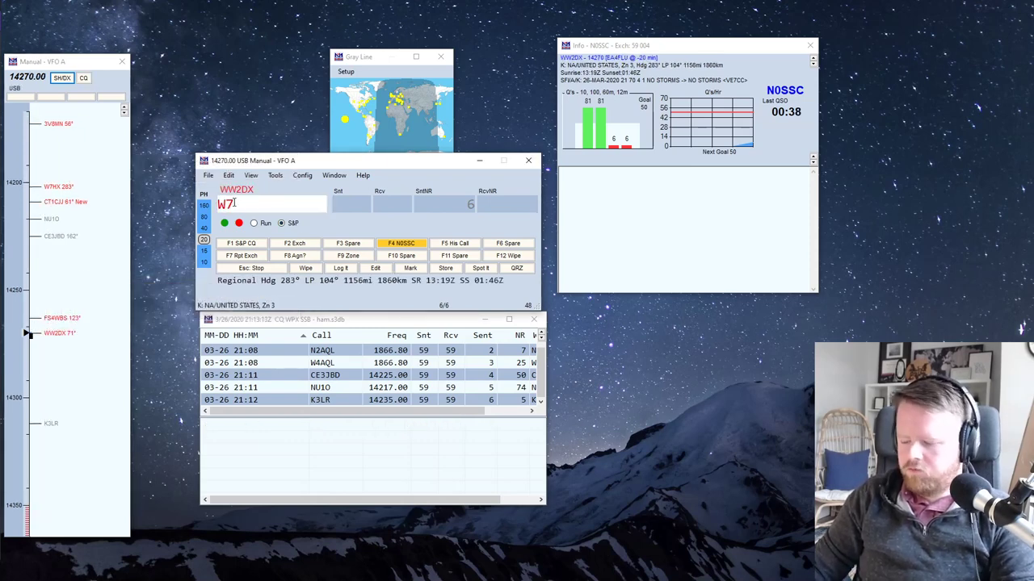
type("GB")
key("Return")
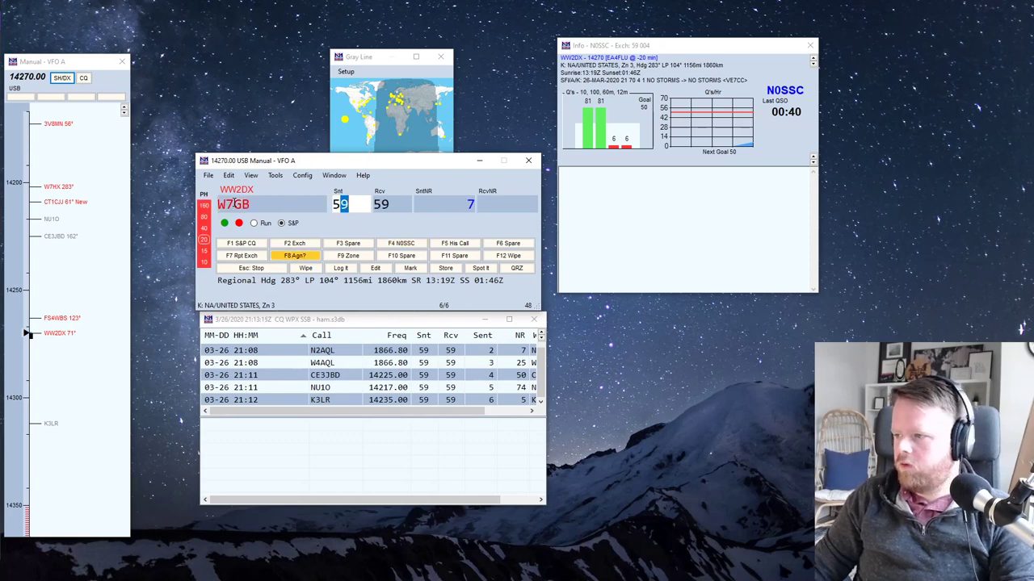
type("2")
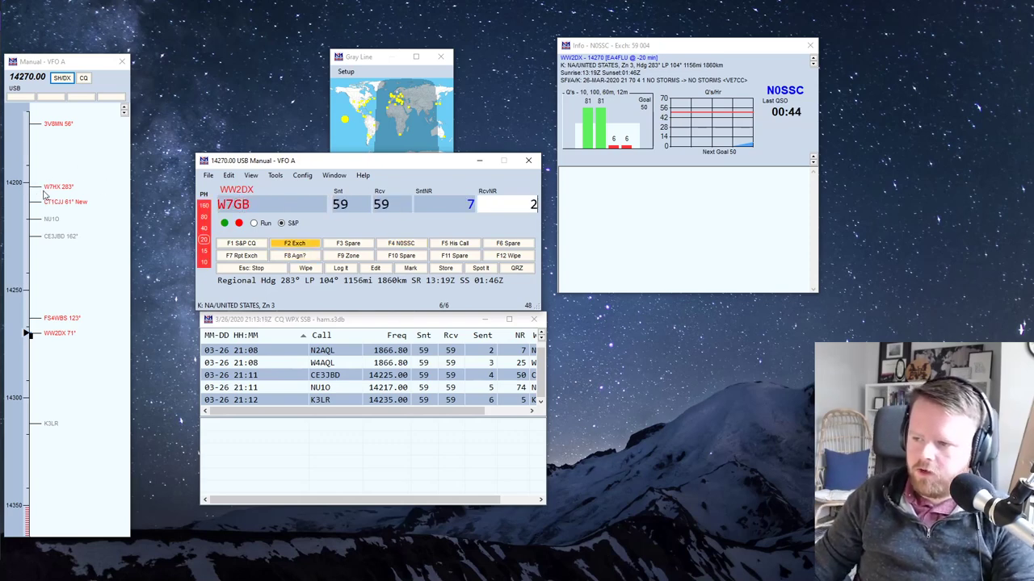
key("Return")
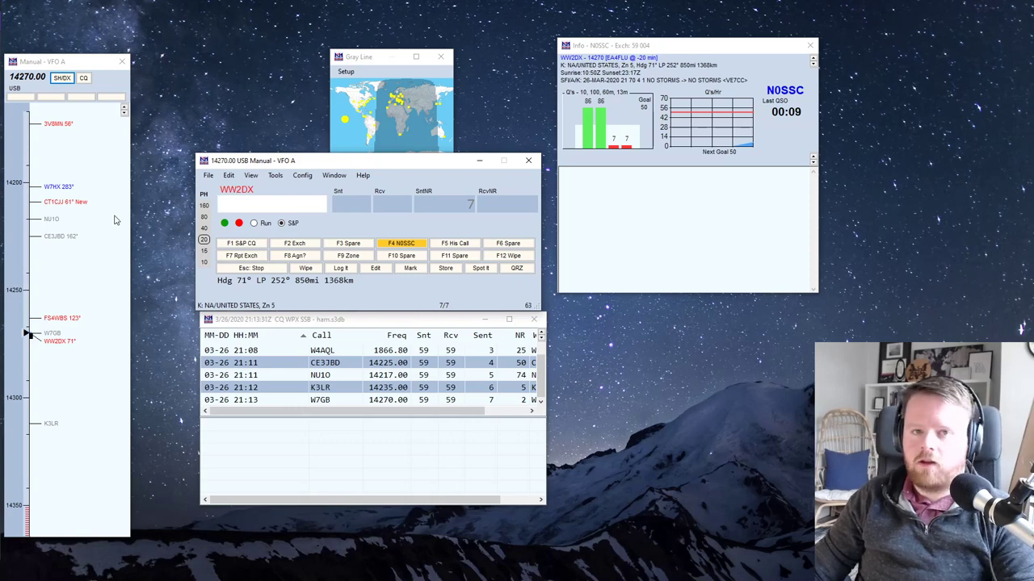
Step: Tune to the W7HX band map spot and log W7HX with received serial 5
left_click(56, 187)
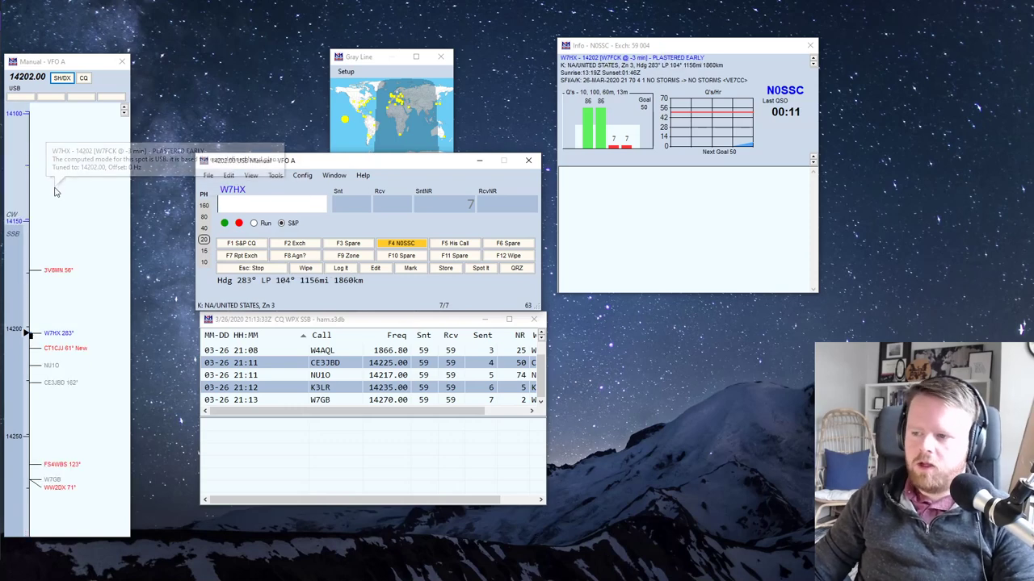
key("Return")
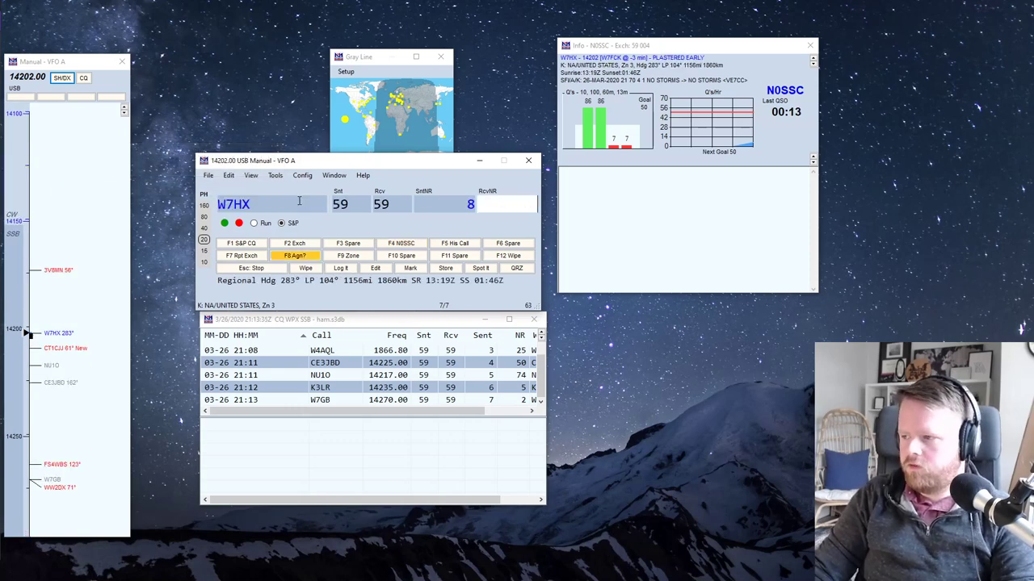
type("5")
key("Return")
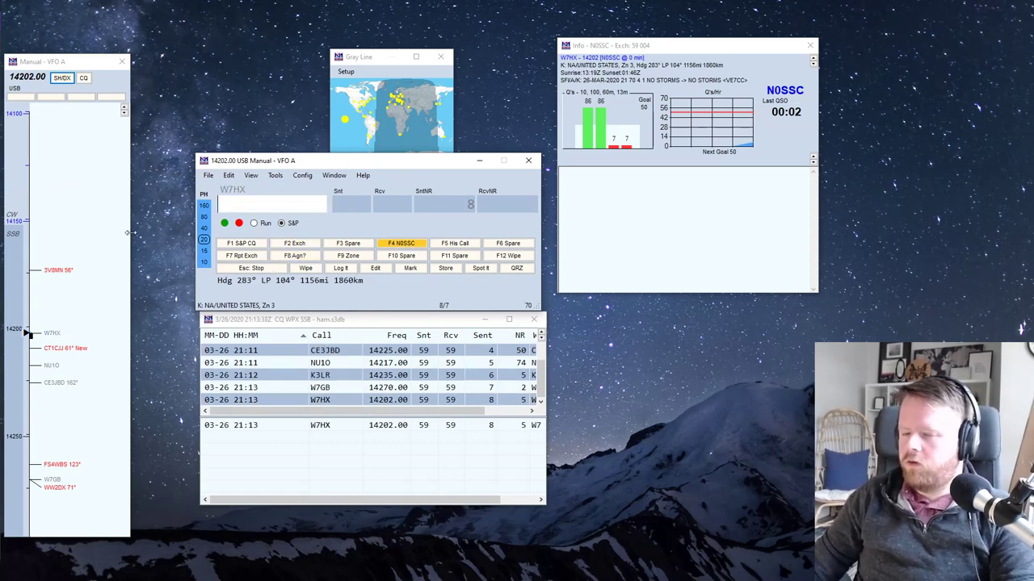
Step: Run Tools > Rescore Current Contest so all 8 contacts are recalculated
left_click(298, 176)
mouse_move(268, 178)
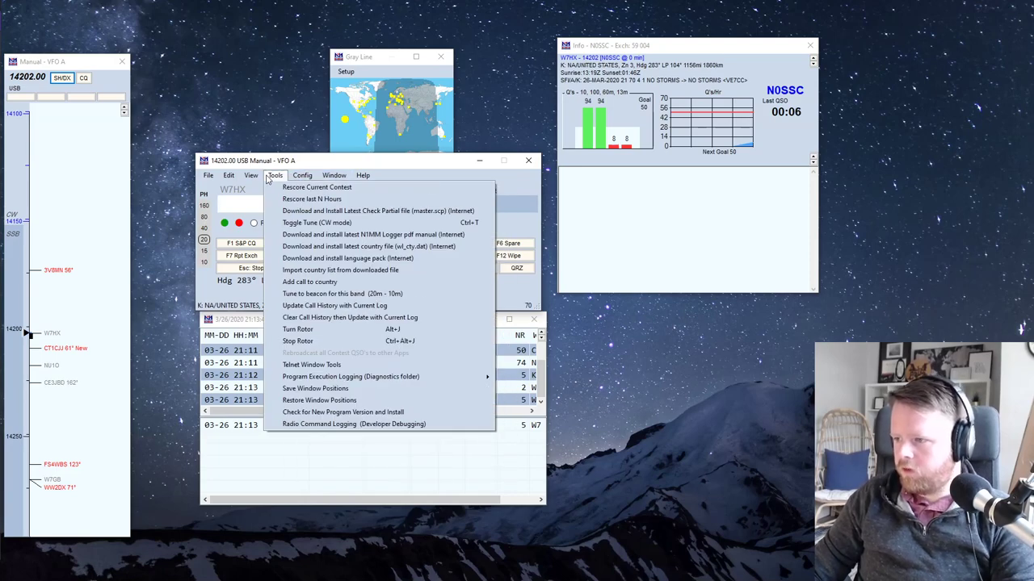
left_click(311, 187)
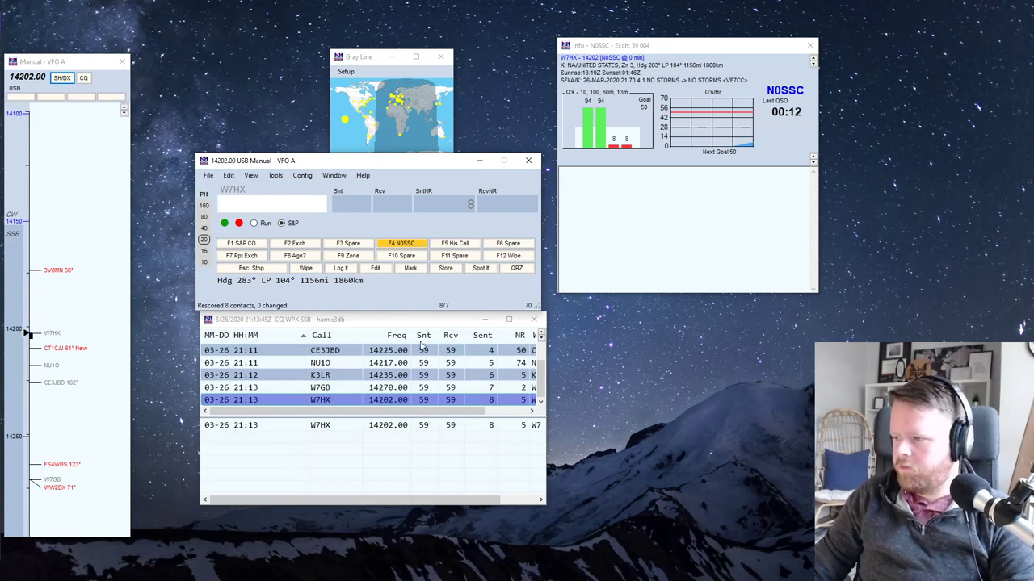
left_click(267, 178)
mouse_move(209, 179)
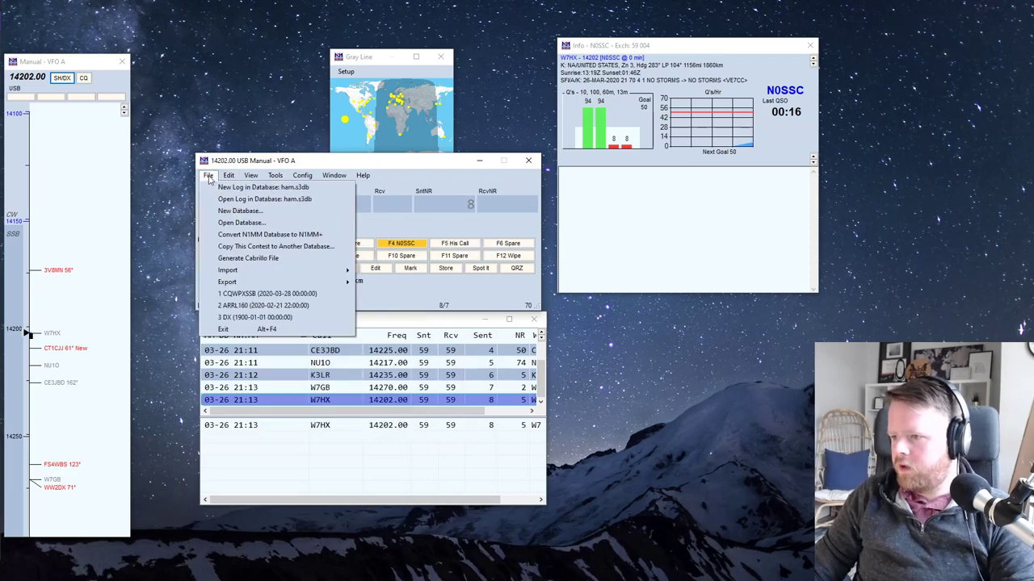
Step: Generate the Cabrillo file N0SSC.log, accepting the exchange and category prompts, and open it in Notepad
left_click(250, 259)
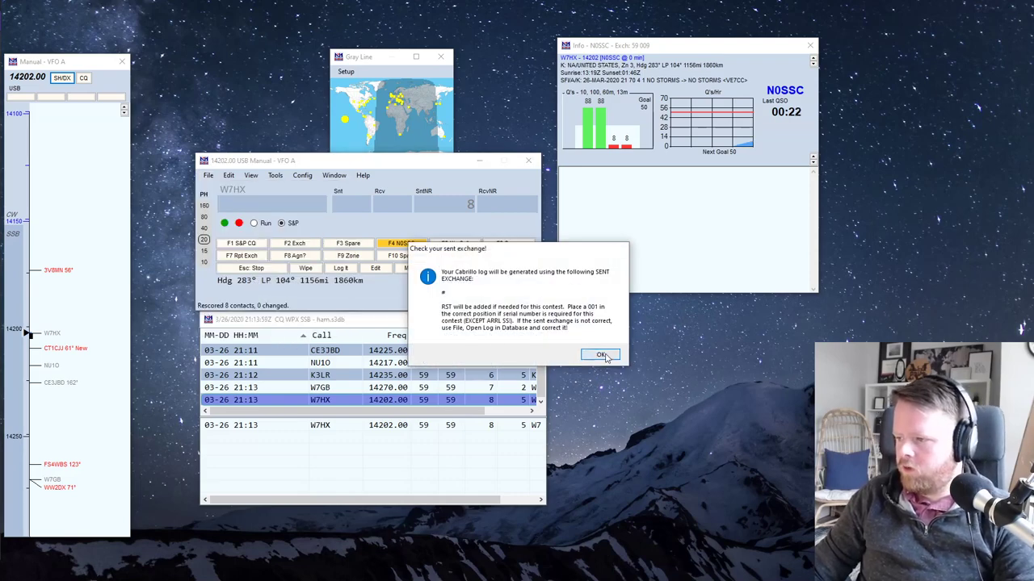
left_click(600, 355)
left_click(549, 341)
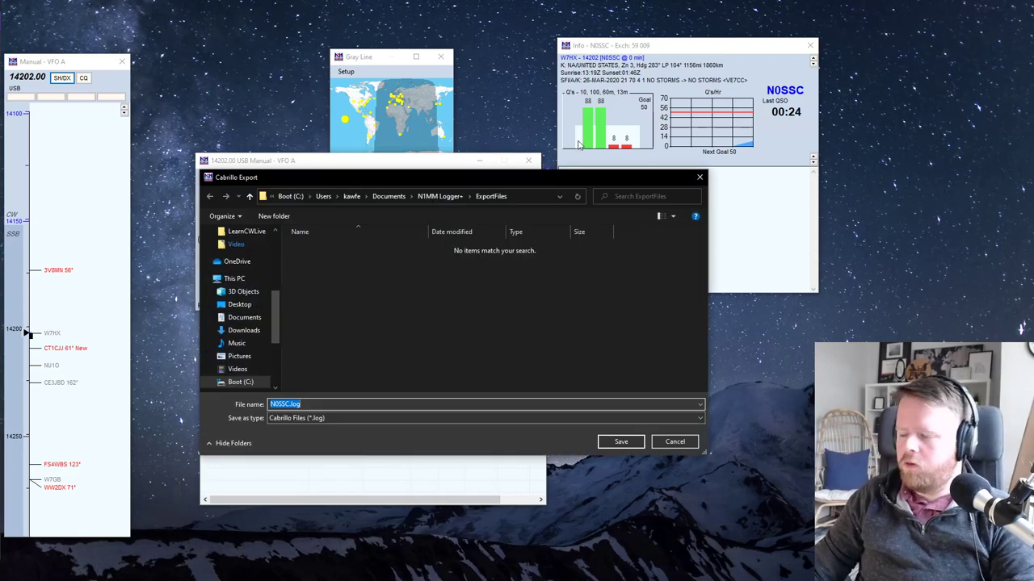
left_click(618, 442)
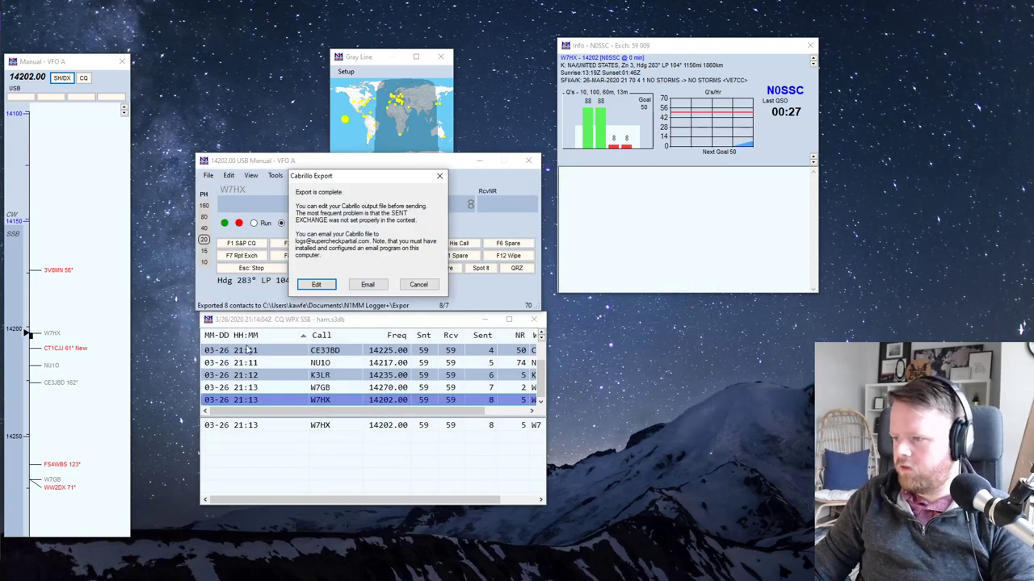
left_click(317, 284)
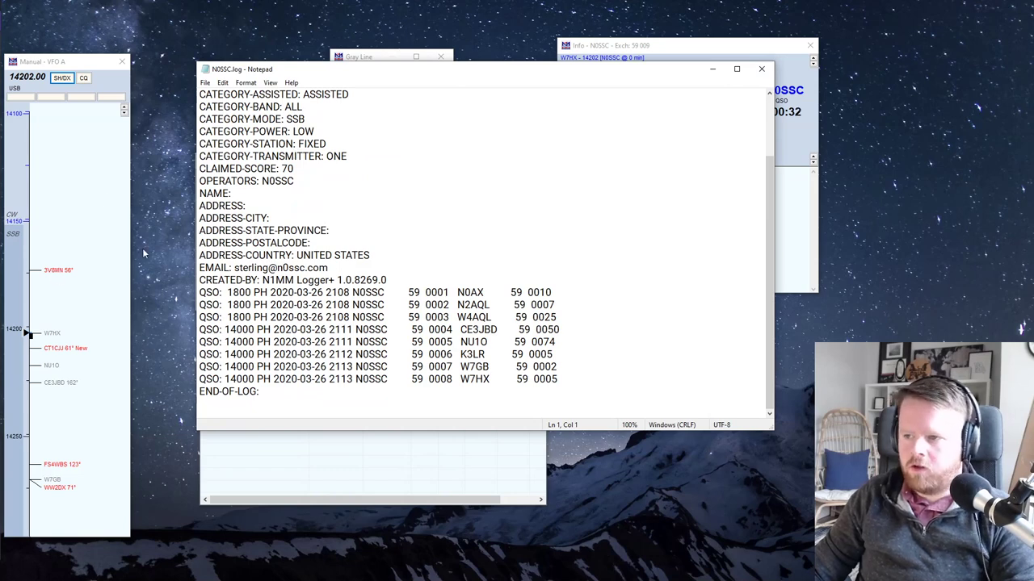
Step: Review the header of N0SSC.log, then check the station data and cancel without changes
scroll(263, 185, "up", 1)
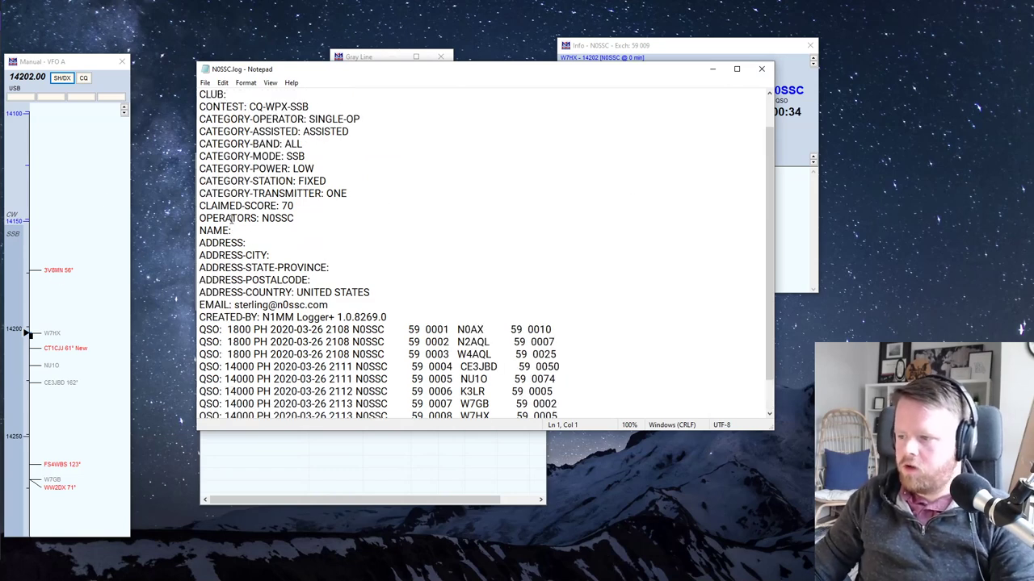
left_click(267, 241)
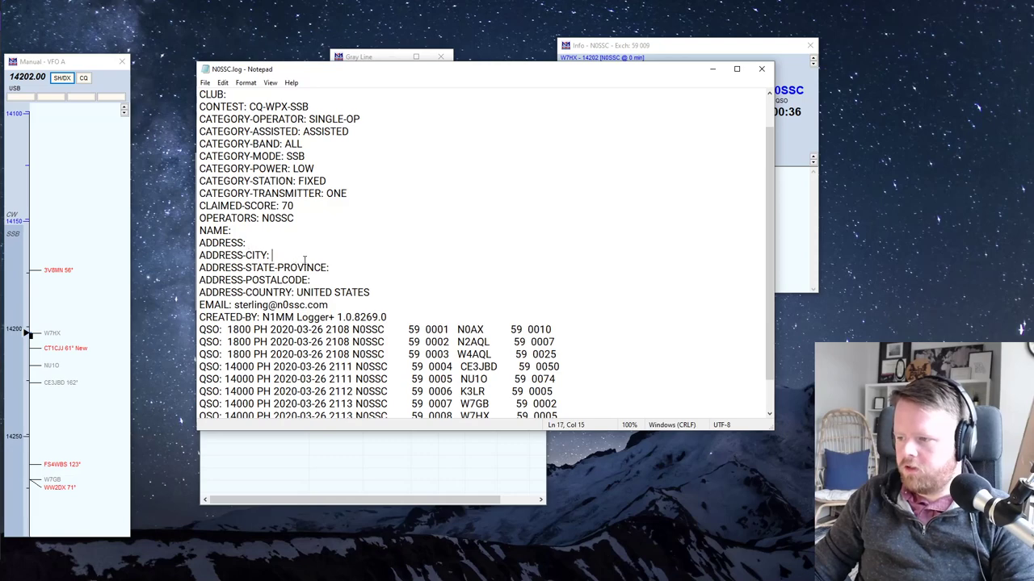
left_click_drag(305, 69, 582, 138)
left_click(338, 180)
left_click(302, 175)
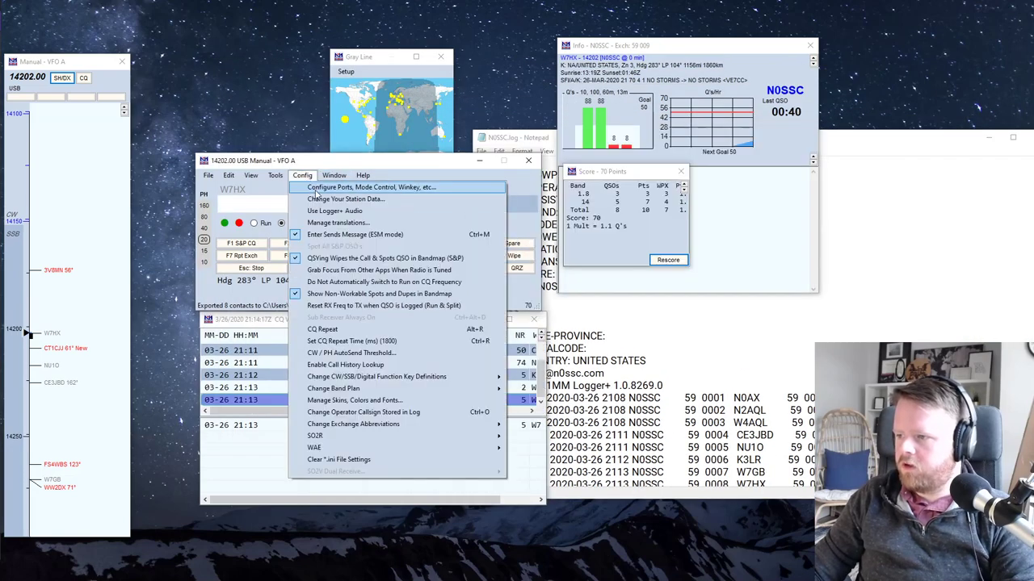
left_click(400, 201)
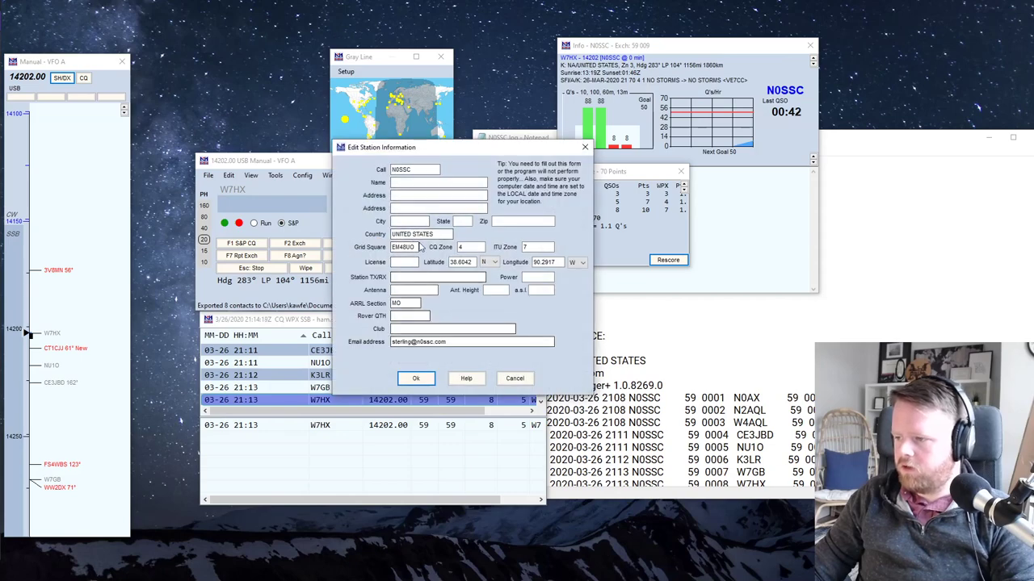
left_click(517, 379)
Step: Scroll through the contact lines of N0SSC.log and close Notepad
left_click(681, 319)
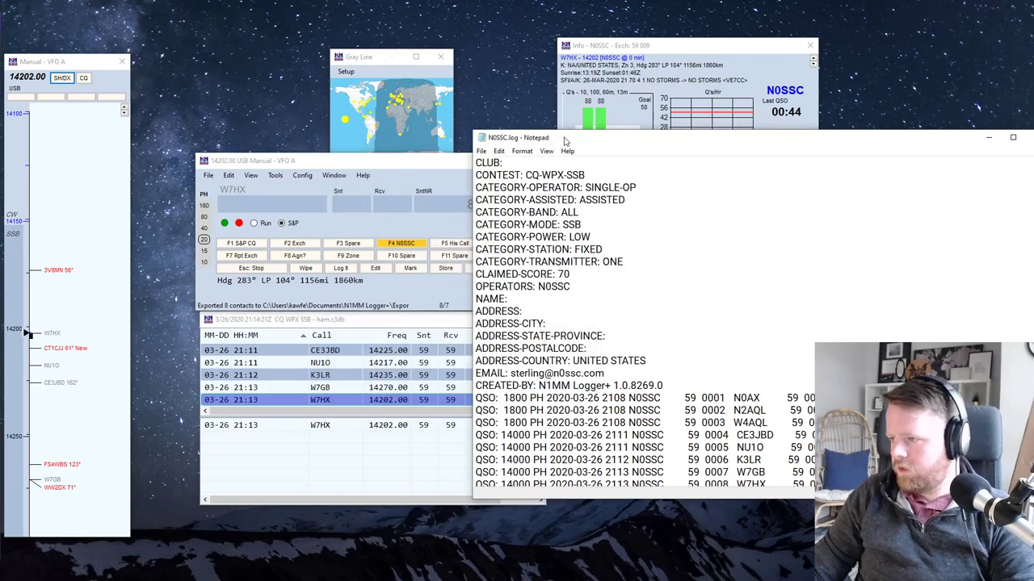
left_click_drag(572, 139, 284, 117)
scroll(434, 309, "down", 1)
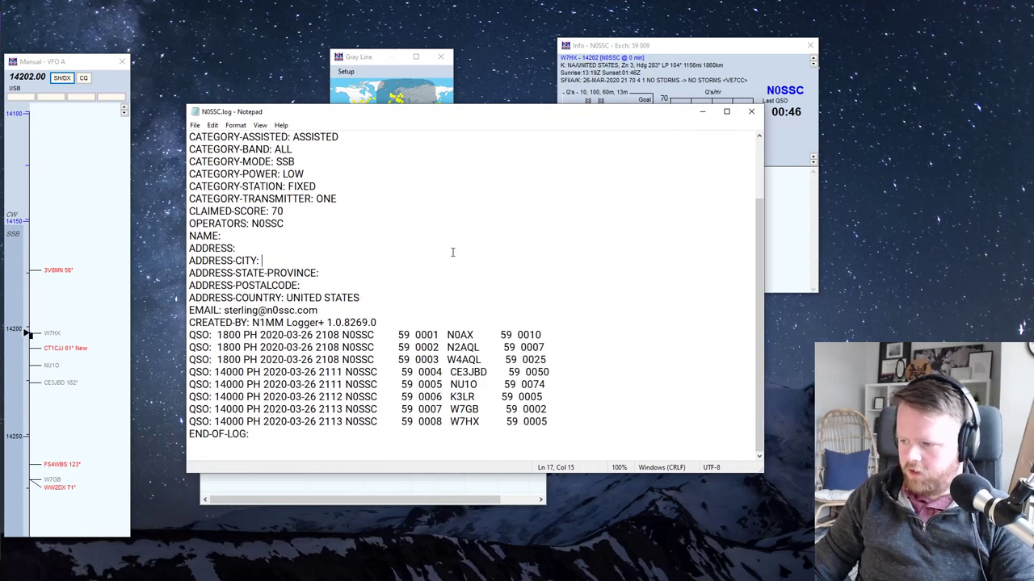
left_click_drag(457, 371, 509, 364)
left_click(457, 367)
left_click(413, 373)
scroll(388, 355, "up", 2)
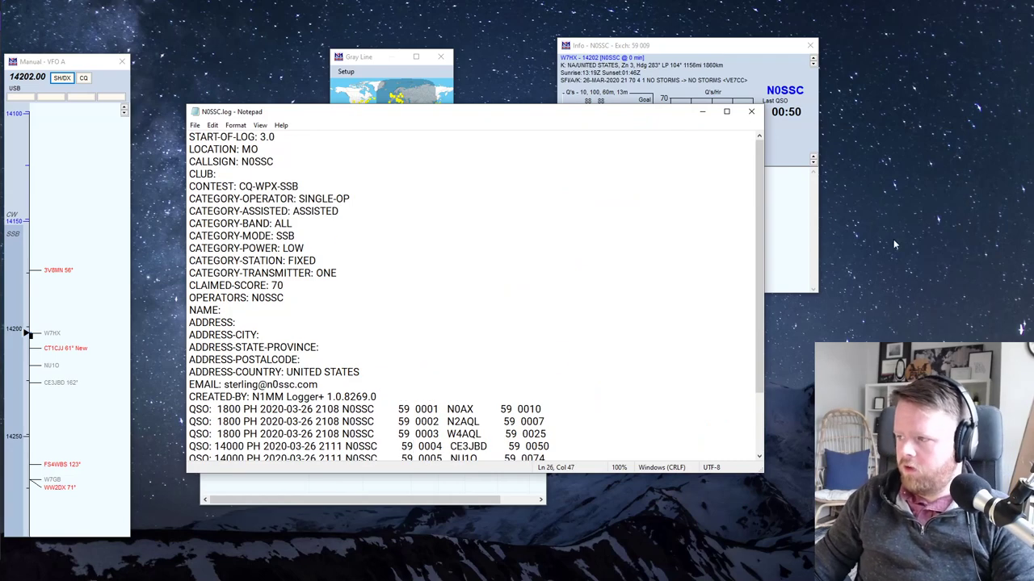
left_click(751, 111)
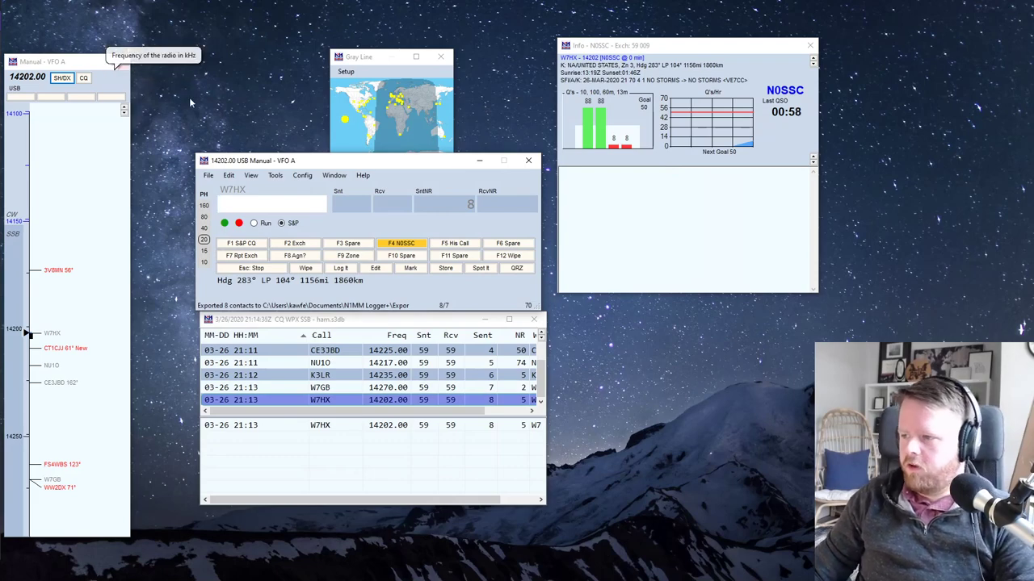
left_click(333, 175)
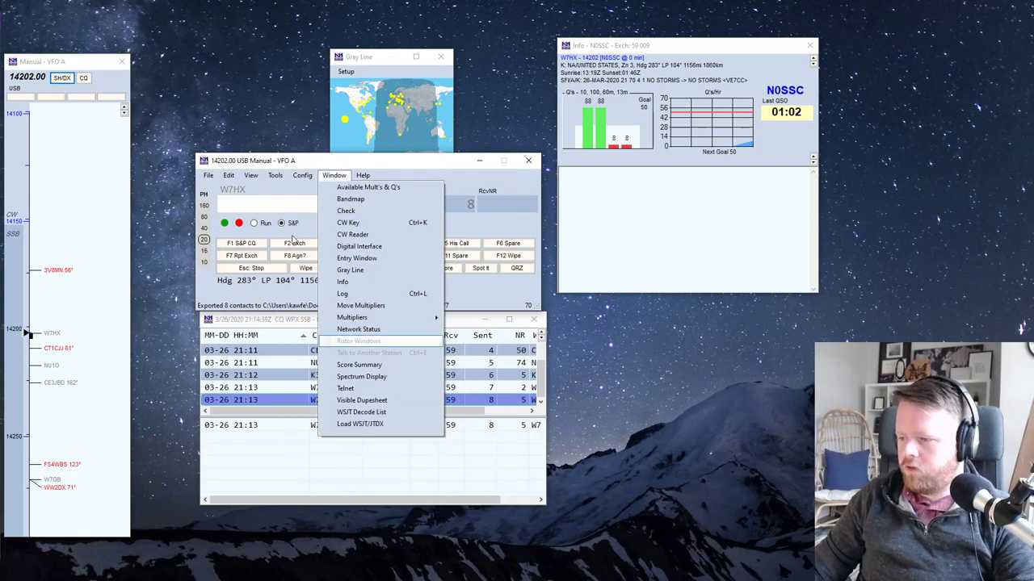
mouse_move(299, 176)
left_click(325, 188)
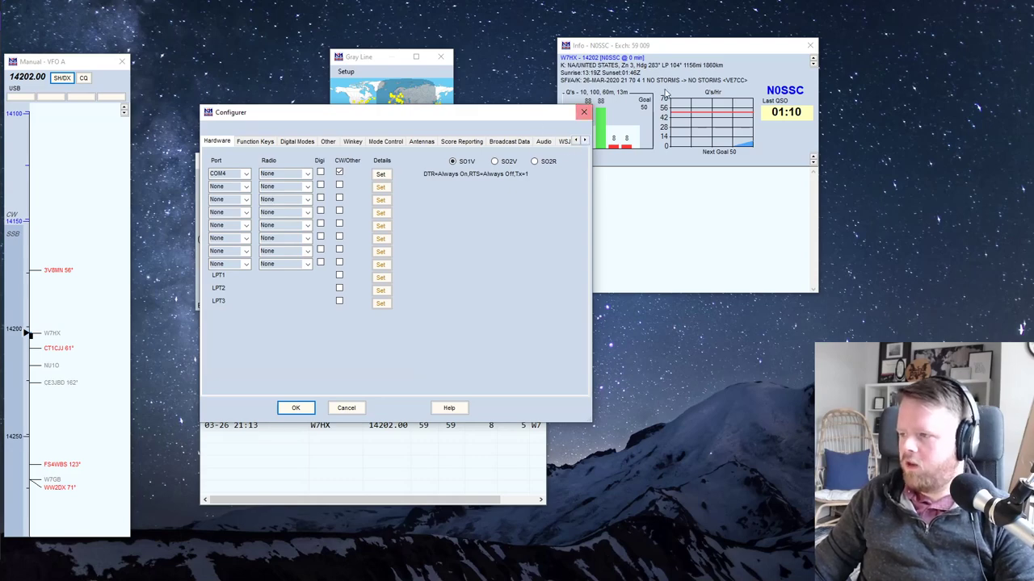
left_click(349, 410)
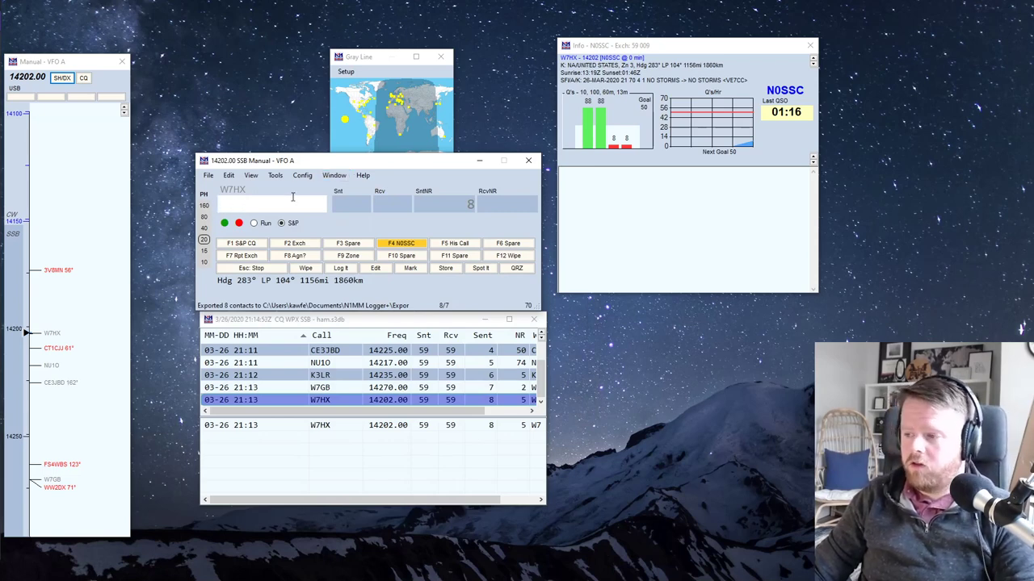
left_click(208, 176)
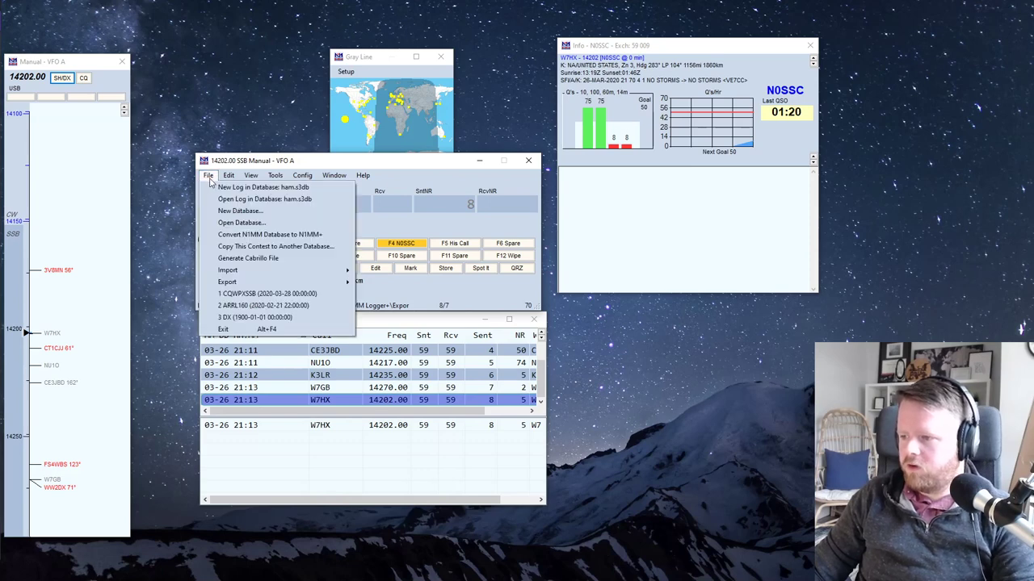
left_click(407, 197)
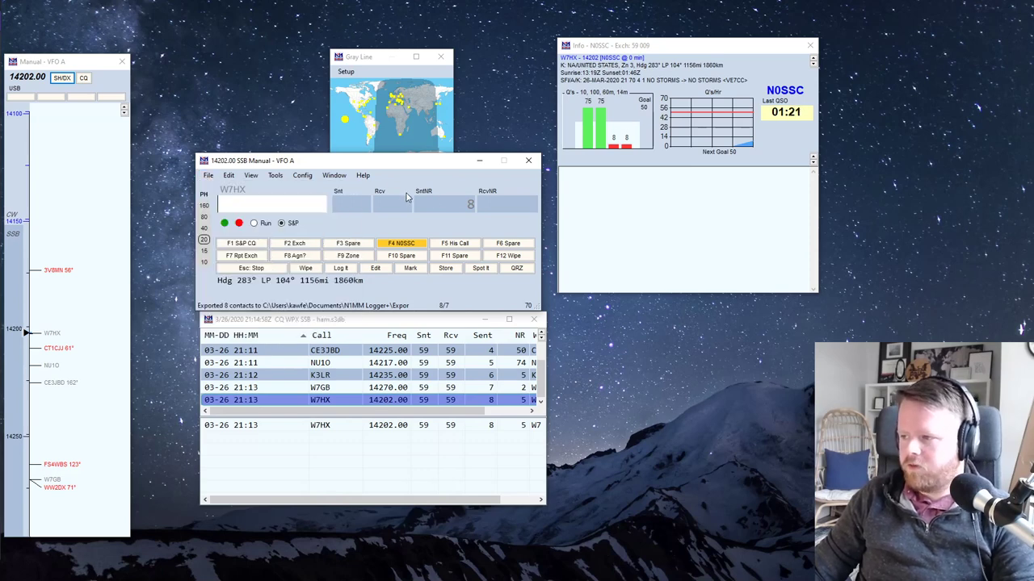
left_click(325, 178)
mouse_move(310, 182)
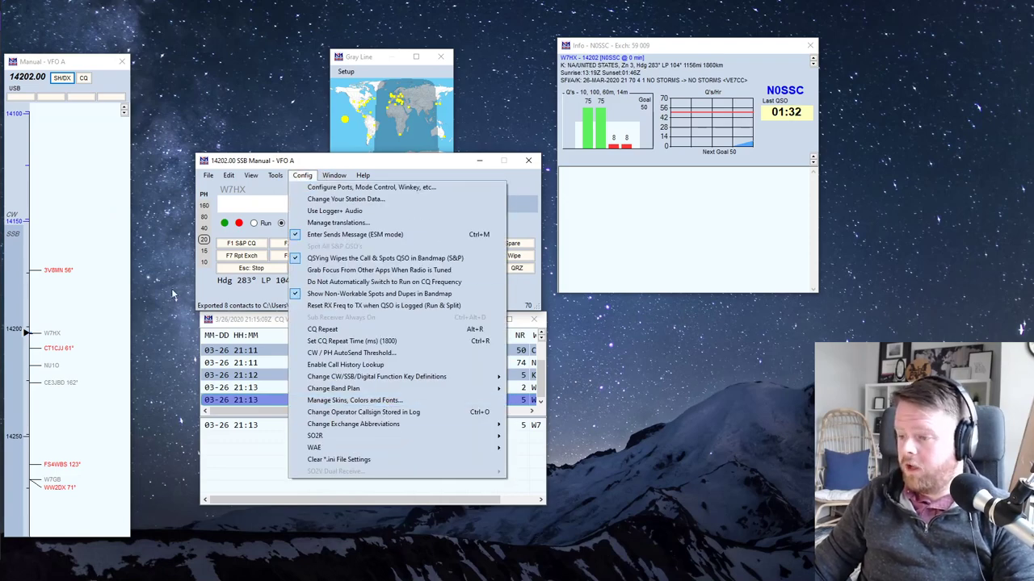
left_click(217, 292)
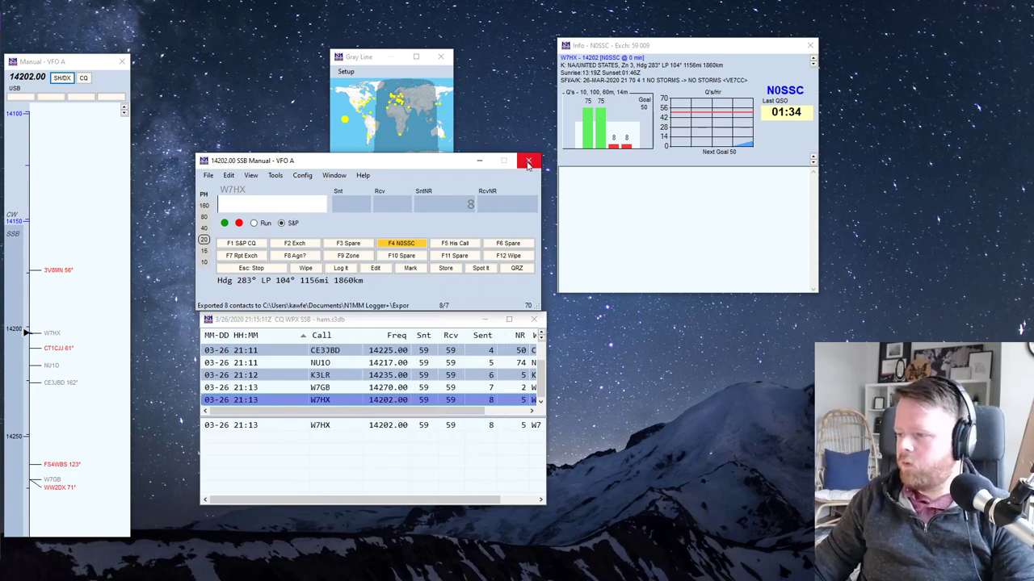